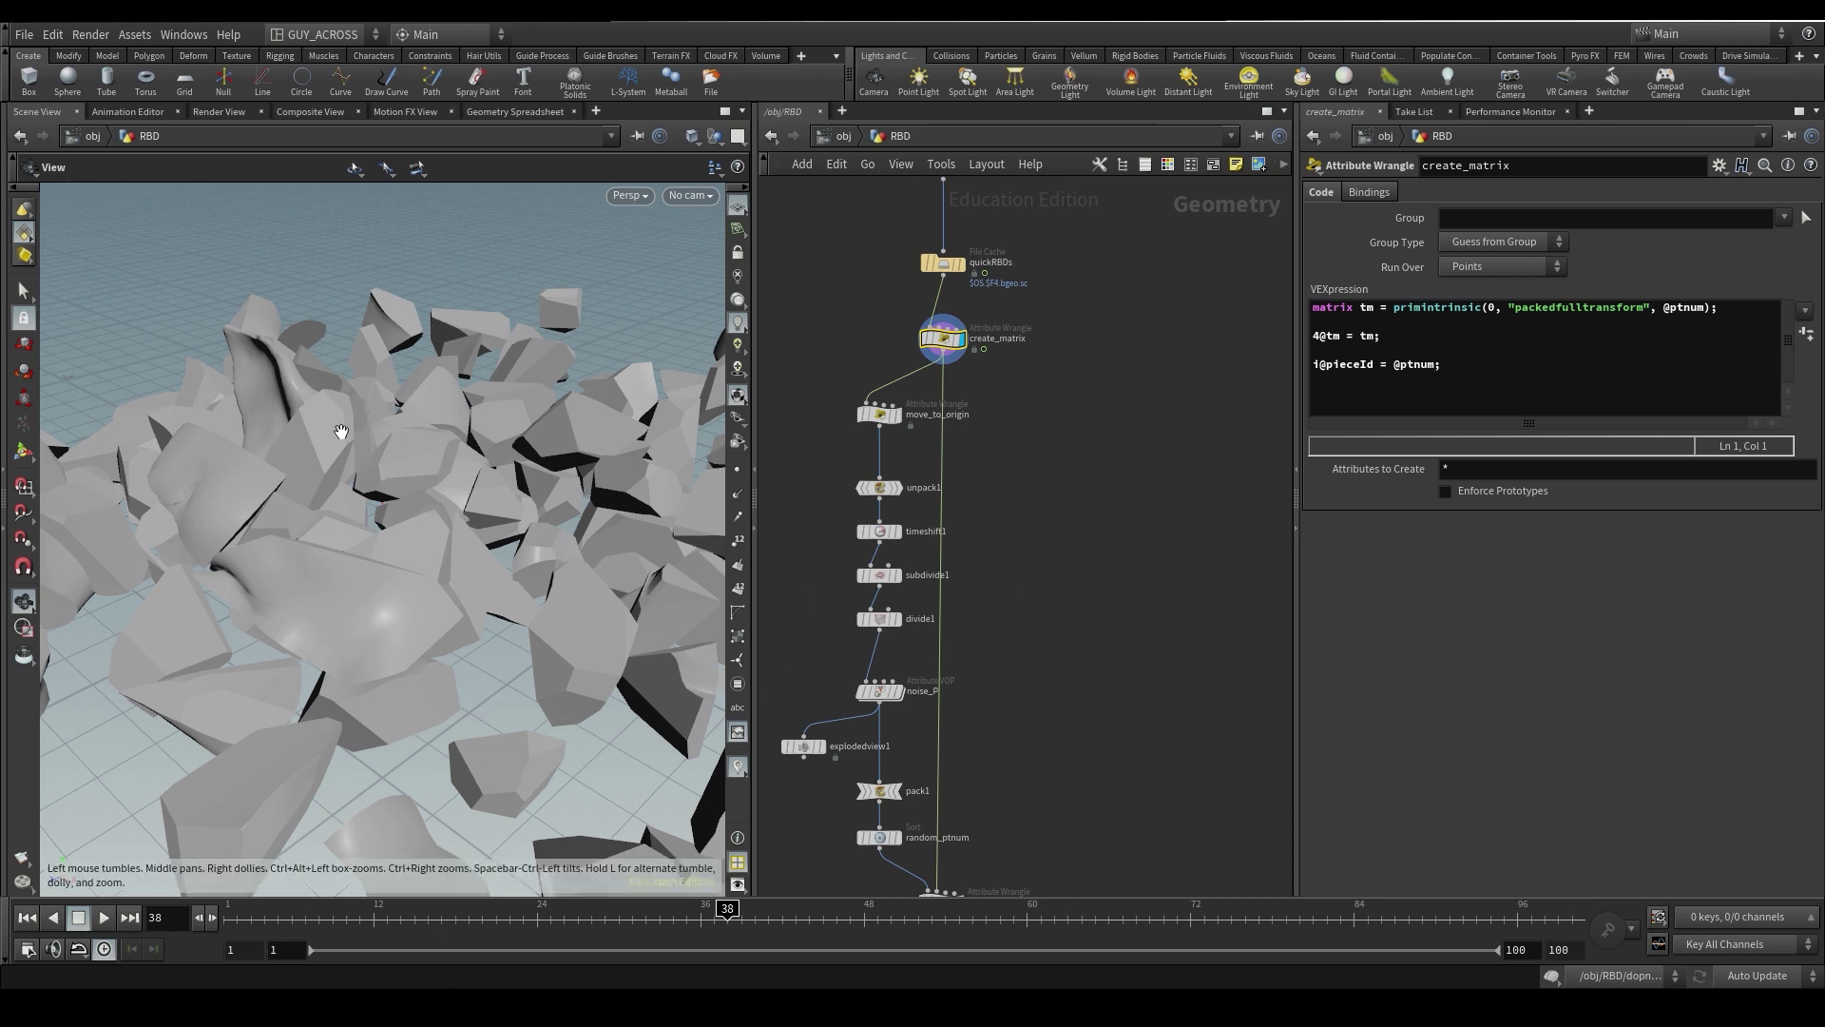
- Pan the node graph and orbit the viewport around the debris pieces
{"action": "middle_click_drag", "start_coordinate": [1029, 691], "coordinate": [1015, 615]}
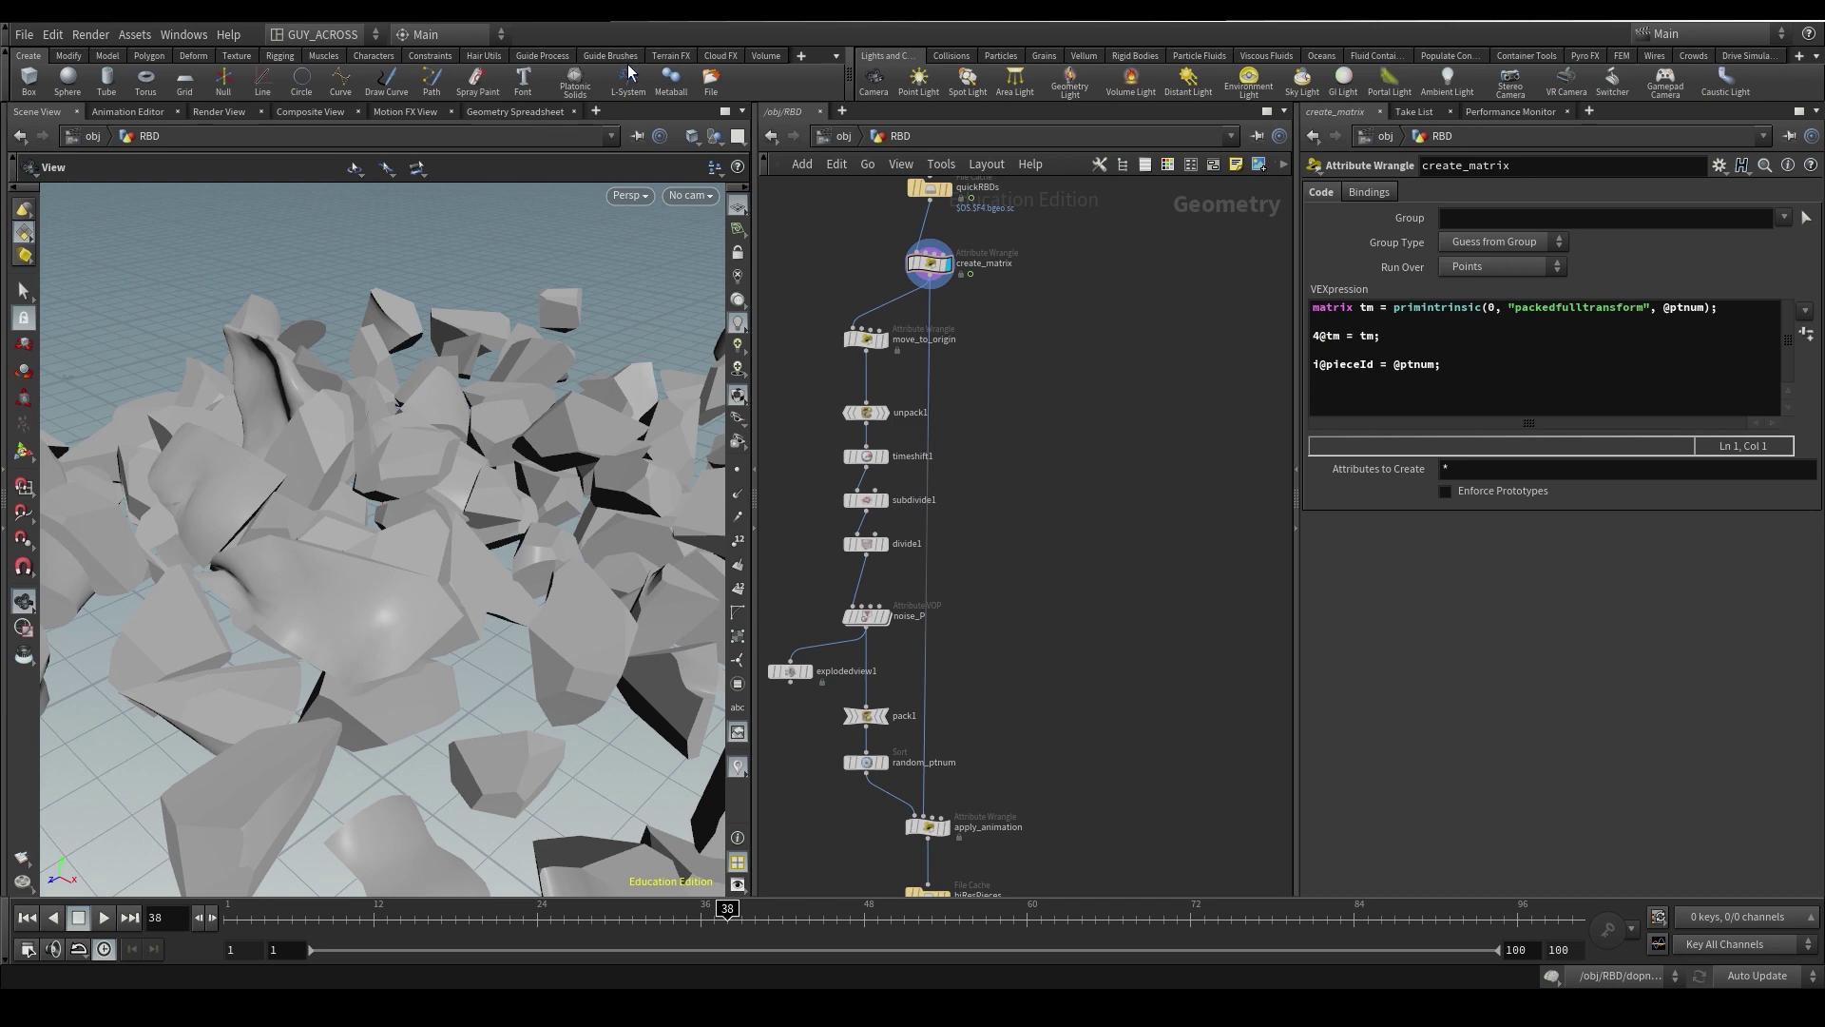
{"action": "scroll", "coordinate": [1072, 385], "scroll_direction": "up", "scroll_amount": 3}
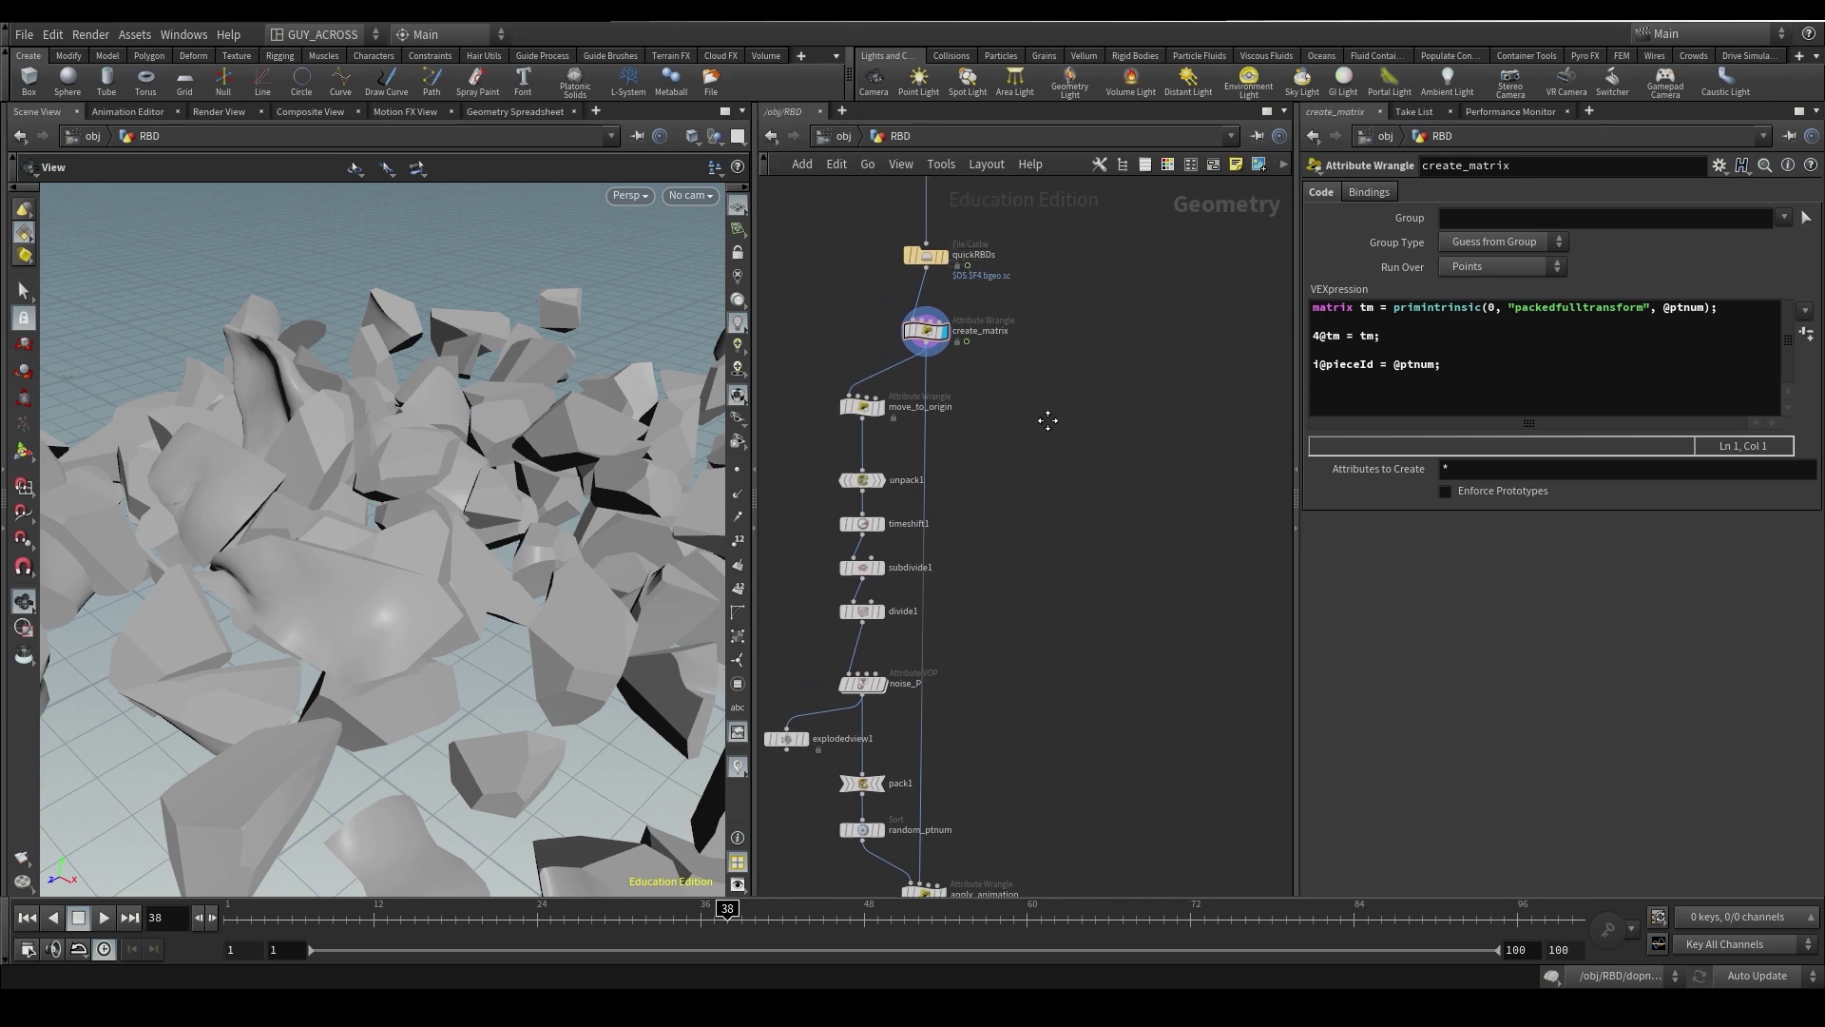
{"action": "left_click_drag", "start_coordinate": [408, 656], "coordinate": [369, 668]}
{"action": "scroll", "coordinate": [370, 669], "scroll_direction": "down", "scroll_amount": 5}
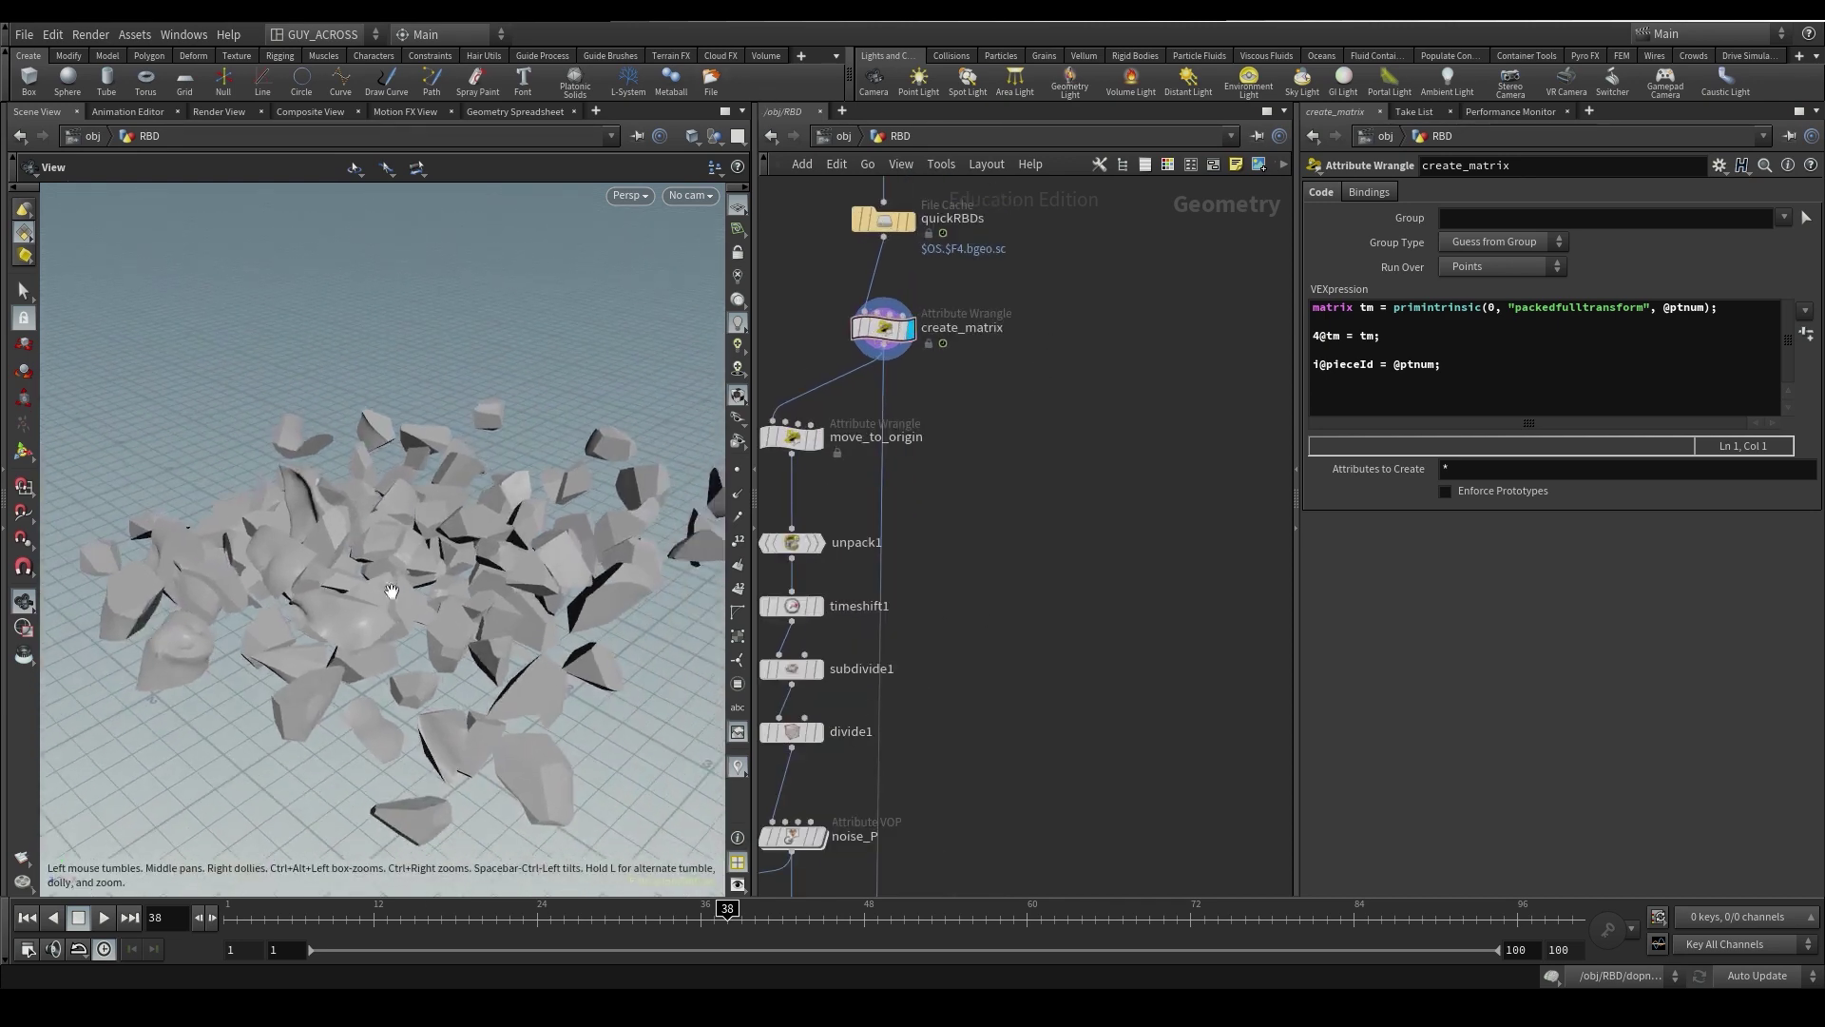
{"action": "scroll", "coordinate": [893, 382], "scroll_direction": "up", "scroll_amount": 3}
{"action": "scroll", "coordinate": [894, 382], "scroll_direction": "down", "scroll_amount": 2}
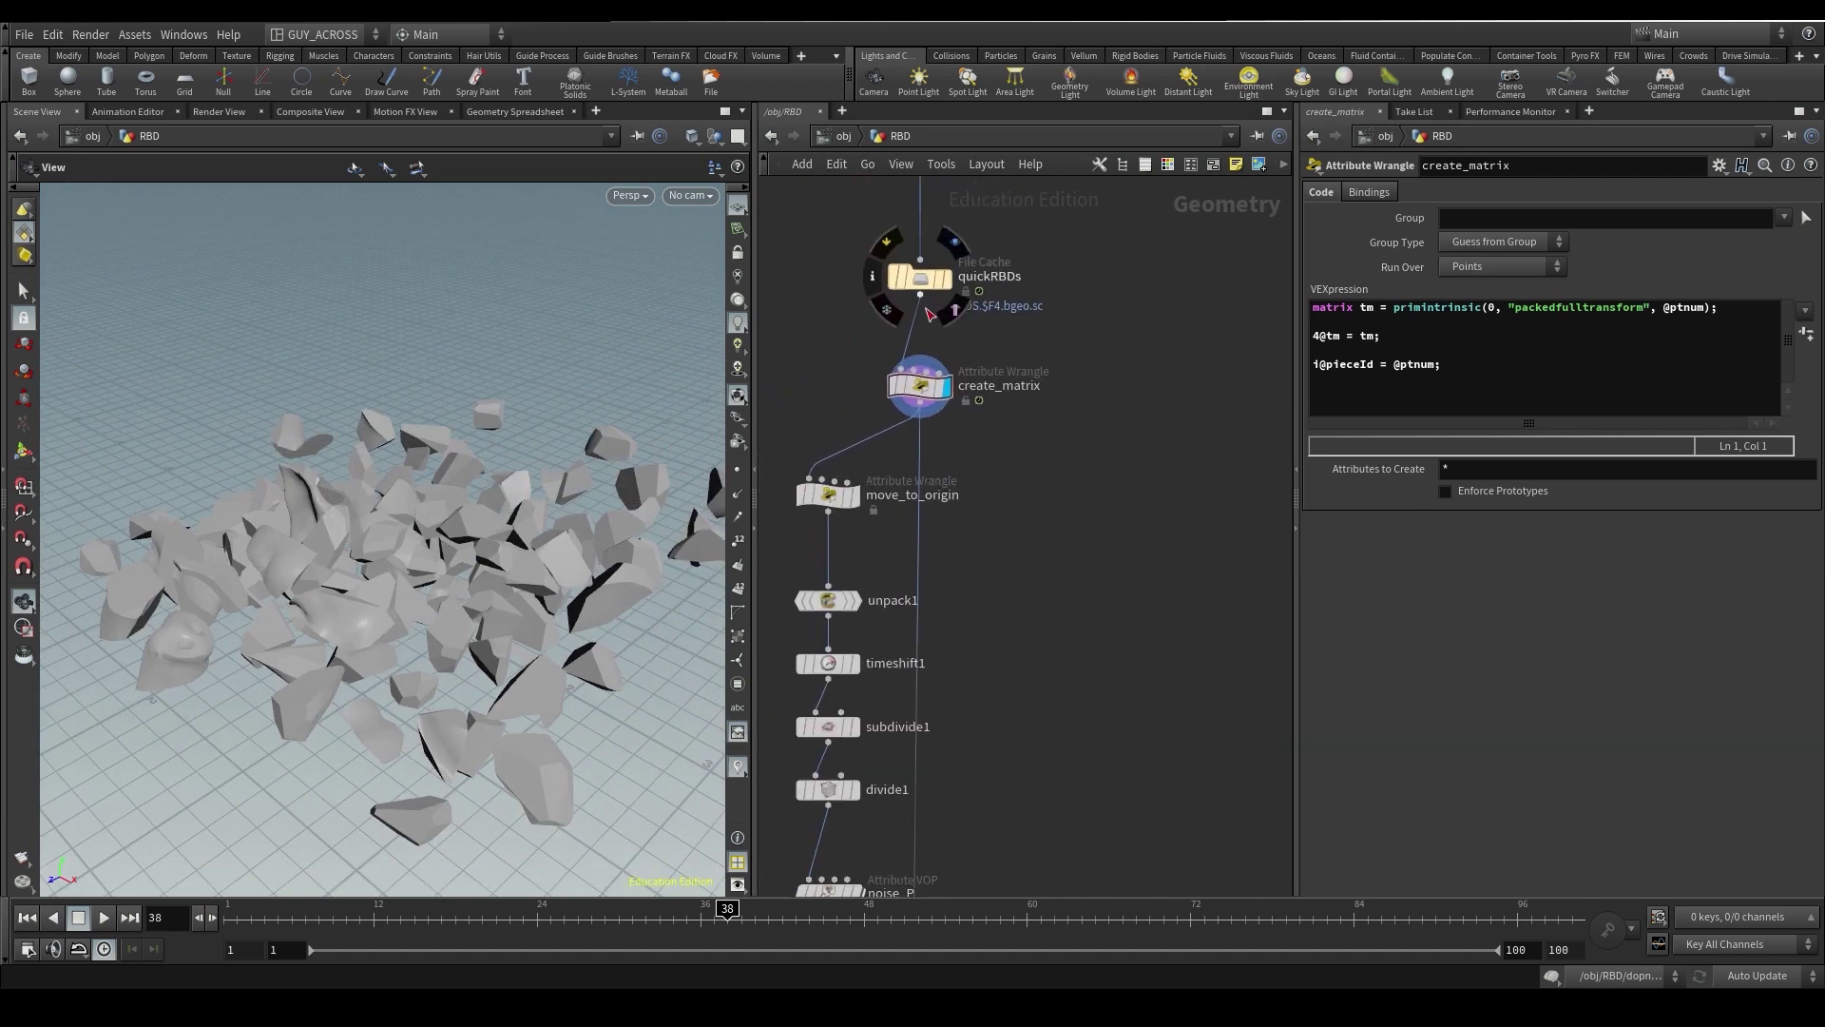
- Show the quickRBDs cache parameters and replay the fracture, returning to frame 1
{"action": "left_click", "coordinate": [920, 296]}
{"action": "key", "text": "Escape"}
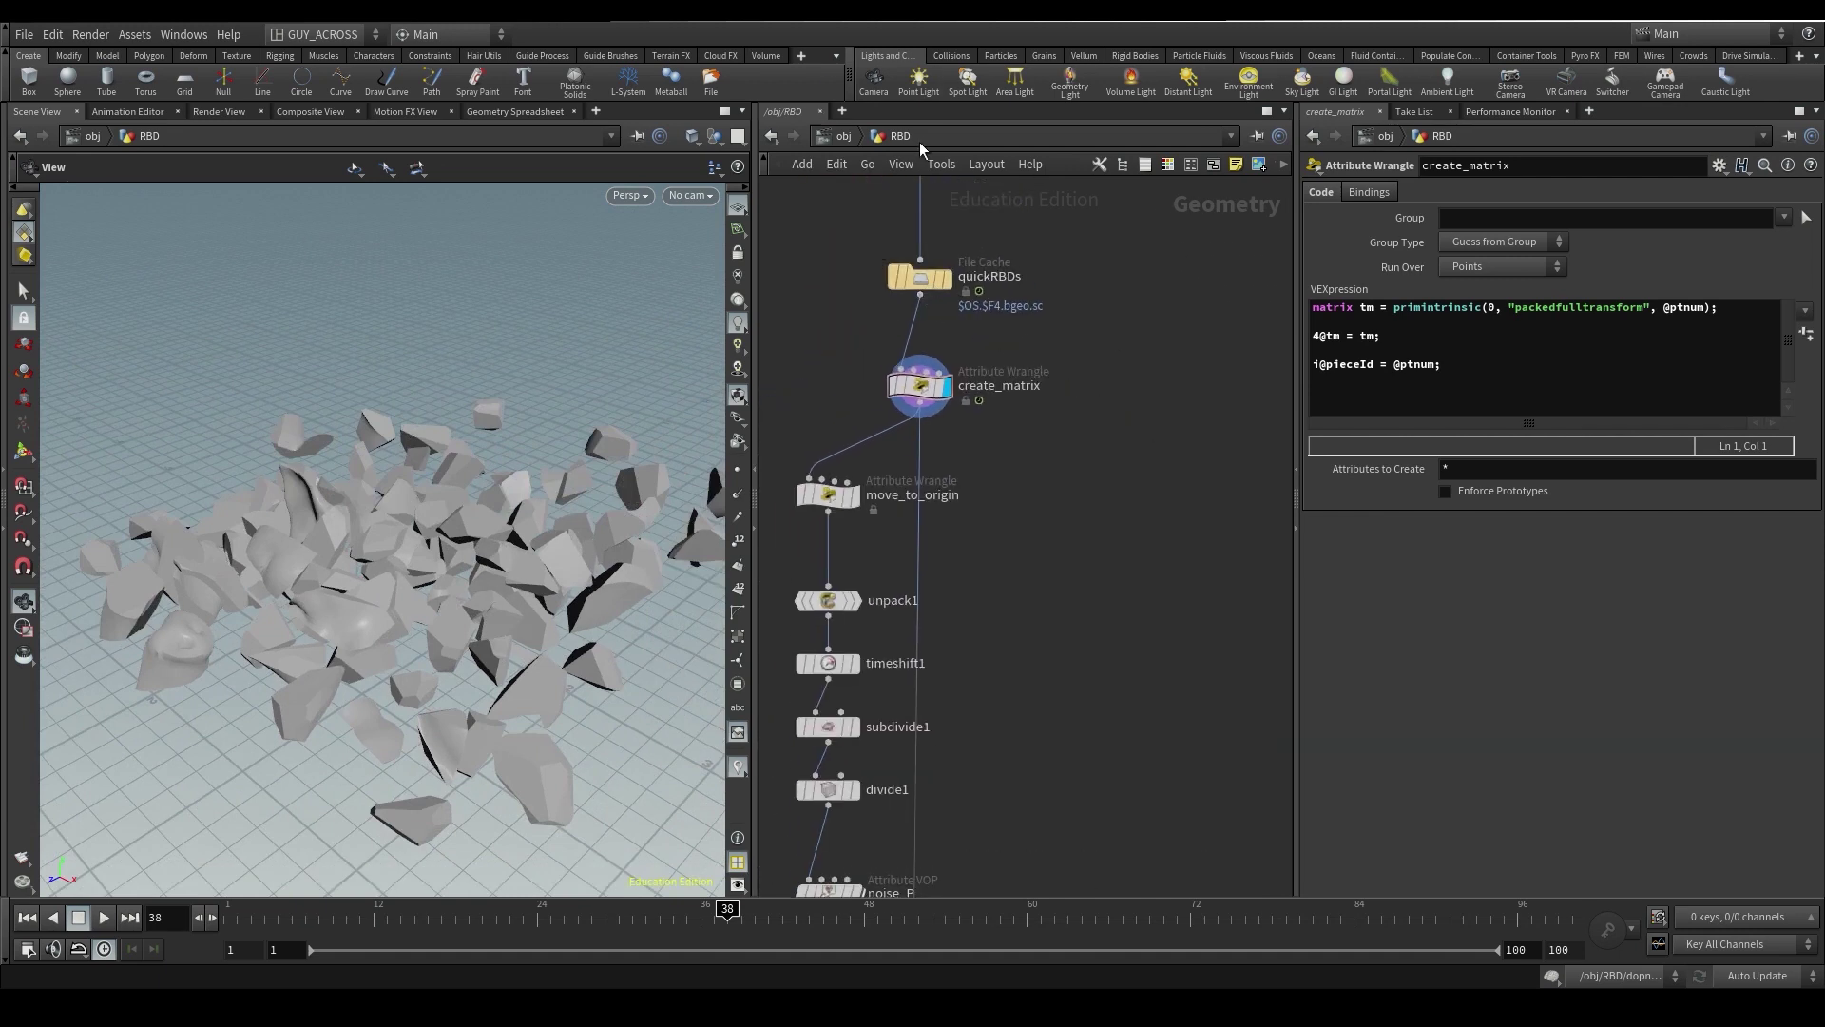
{"action": "middle_click_drag", "start_coordinate": [1026, 344], "coordinate": [993, 493]}
{"action": "scroll", "coordinate": [929, 436], "scroll_direction": "up", "scroll_amount": 1}
{"action": "scroll", "coordinate": [928, 436], "scroll_direction": "up", "scroll_amount": 1}
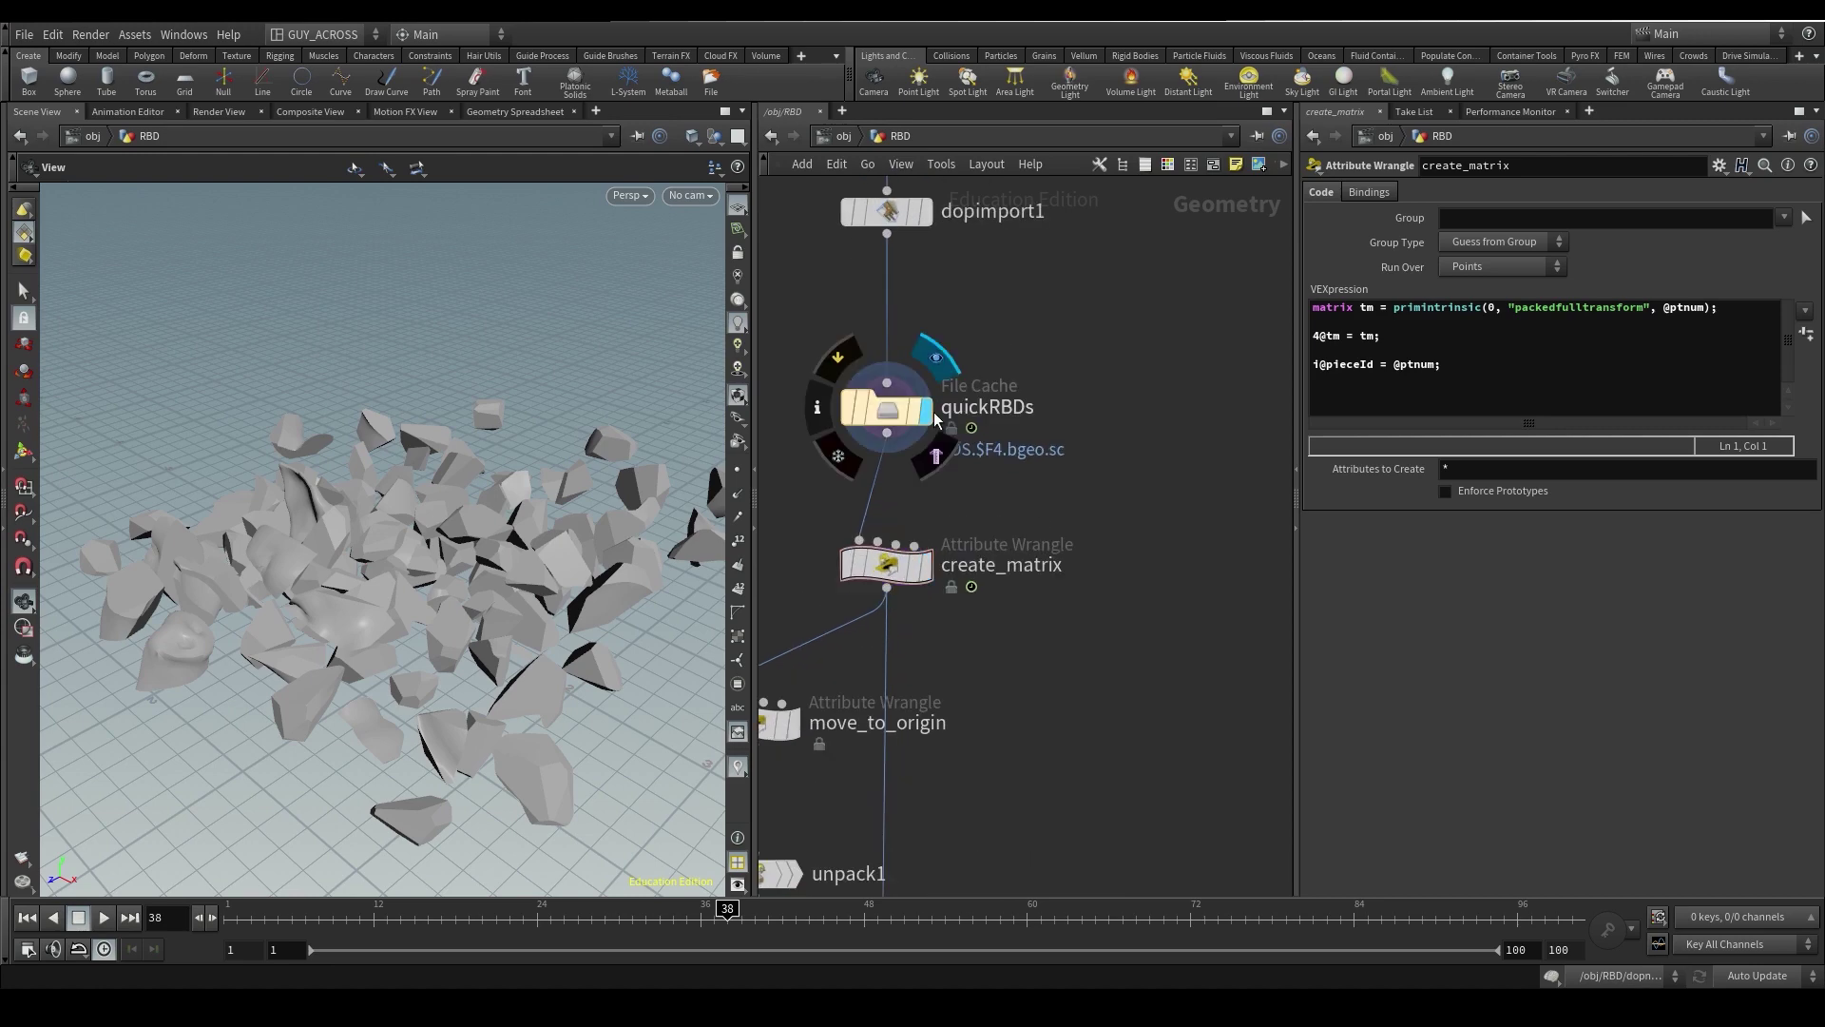
{"action": "left_click", "coordinate": [893, 411]}
{"action": "key", "text": "ctrl+Up"}
{"action": "key", "text": "Up"}
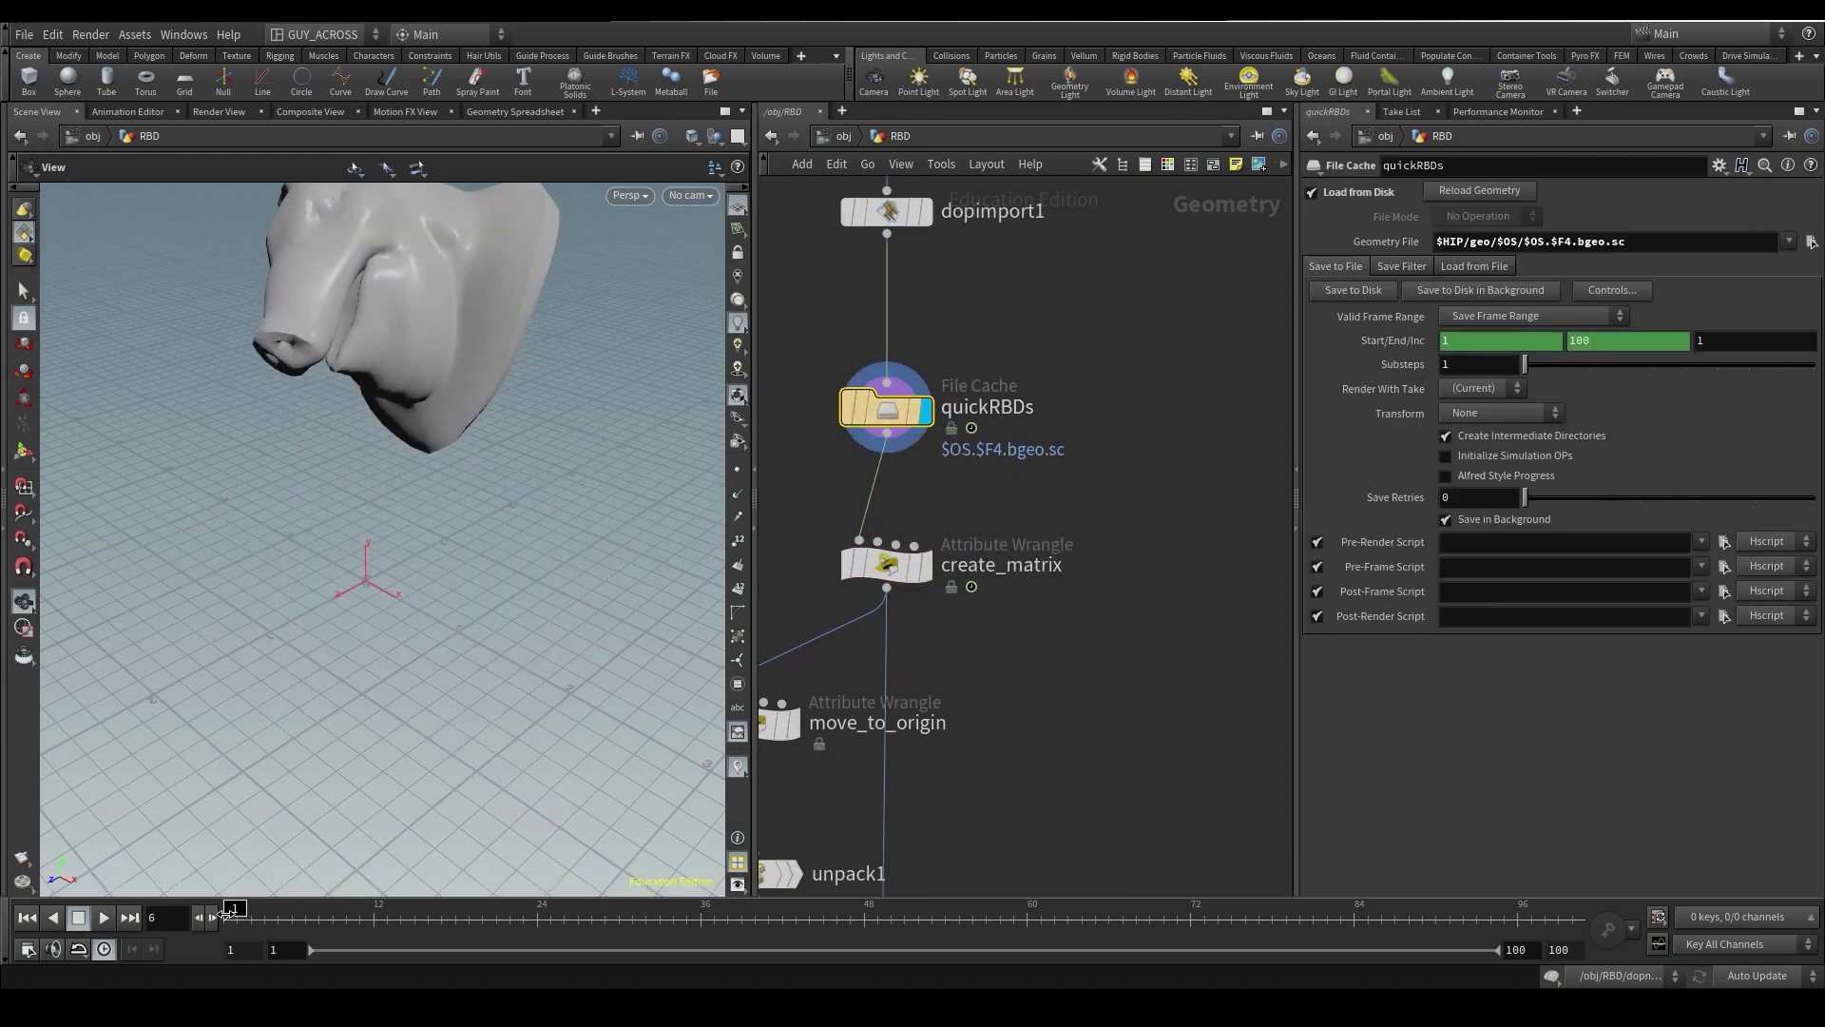
{"action": "key", "text": "ctrl+Up"}
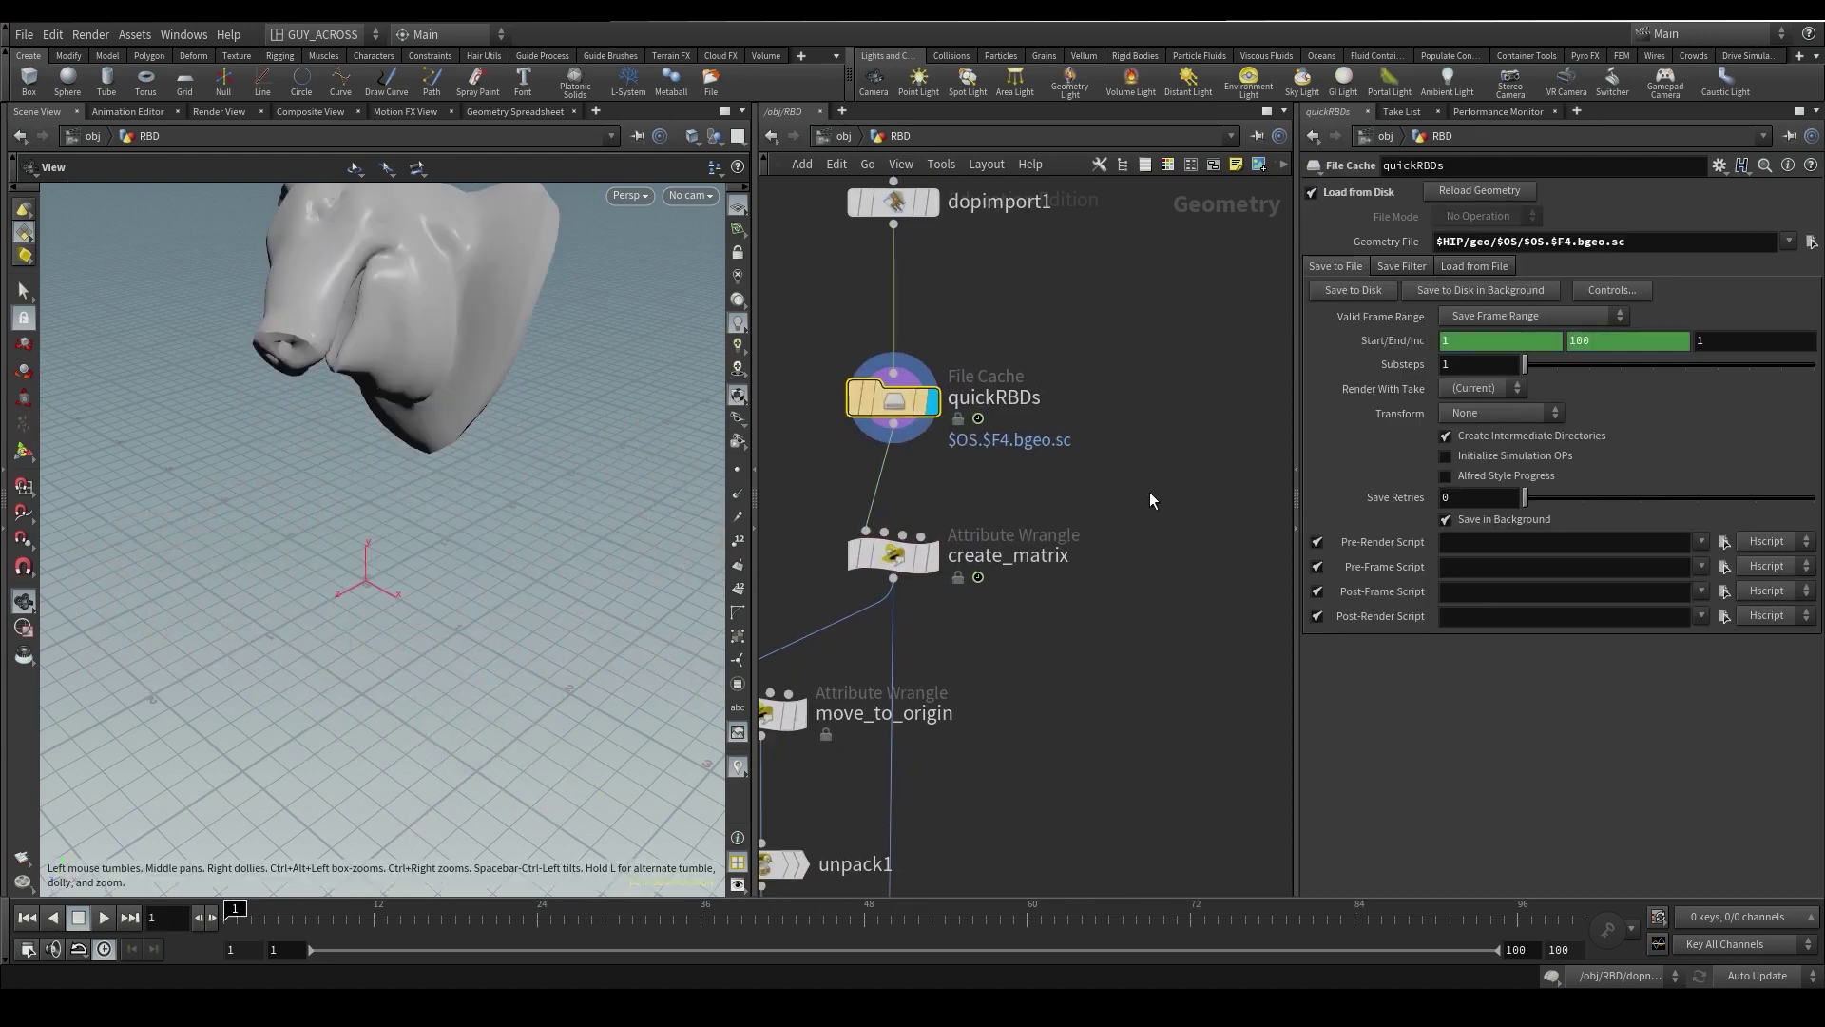
- Add a Null fed by quickRBDs' output and name it OUT_TO_SECONDARIES
{"action": "key", "text": "Tab"}
{"action": "type", "text": "nu"}
{"action": "left_click", "coordinate": [1305, 350]}
{"action": "left_click", "coordinate": [1178, 527]}
{"action": "left_click_drag", "start_coordinate": [893, 424], "coordinate": [1185, 503]}
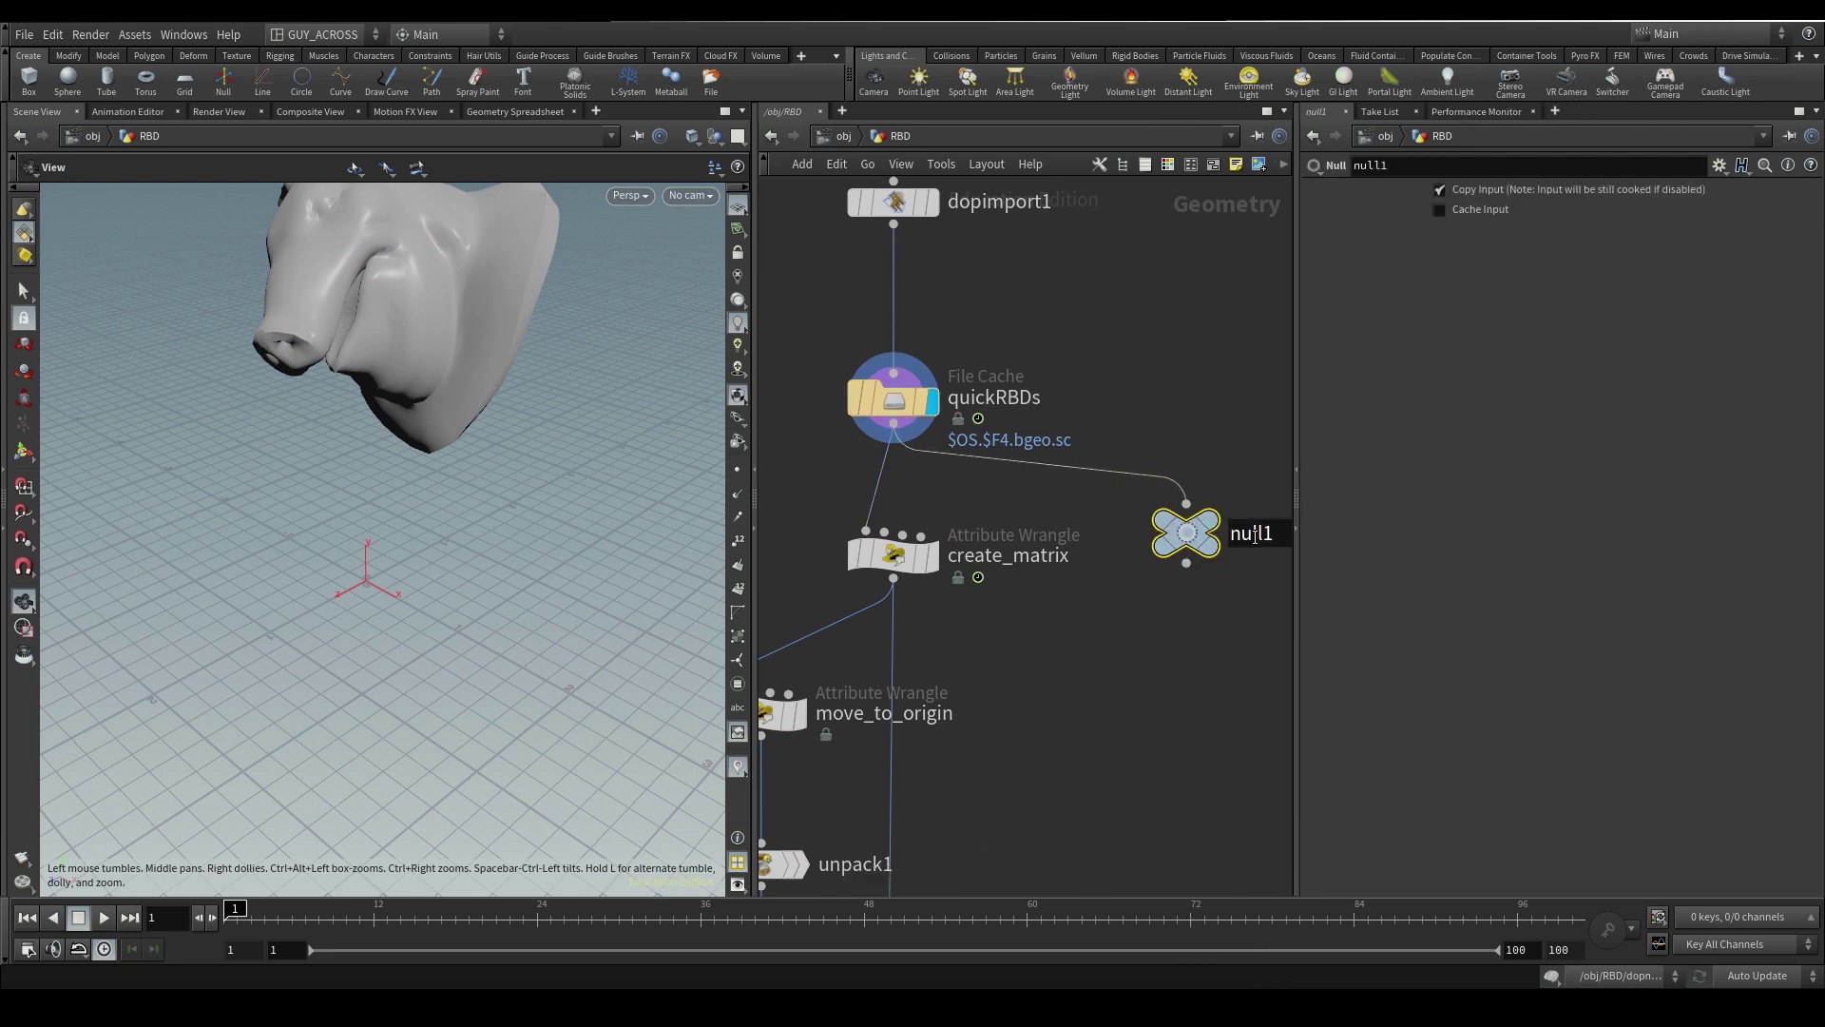
{"action": "double_click", "coordinate": [1252, 534]}
{"action": "type", "text": "OUT_TO_SECONDARIES"}
{"action": "key", "text": "Return"}
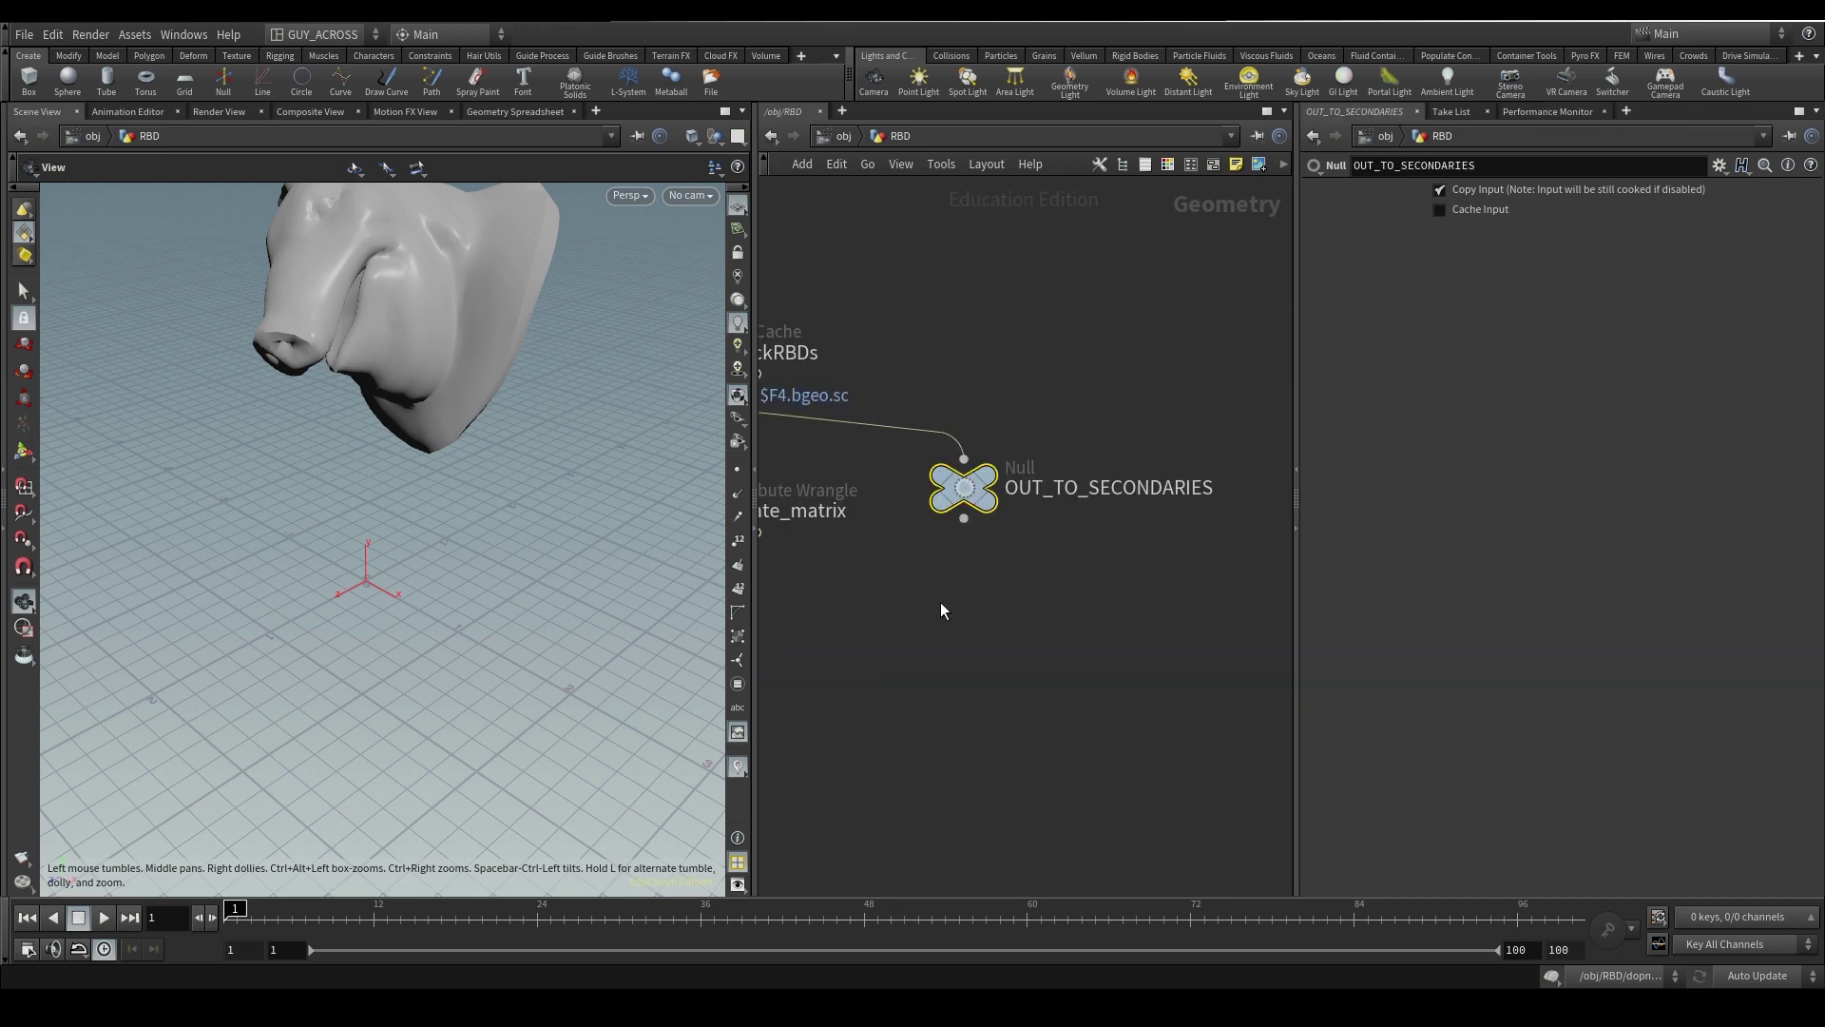
- Copy the null, then create a Geometry object named small_debris at /obj
{"action": "key", "text": "ctrl+c"}
{"action": "key", "text": "u"}
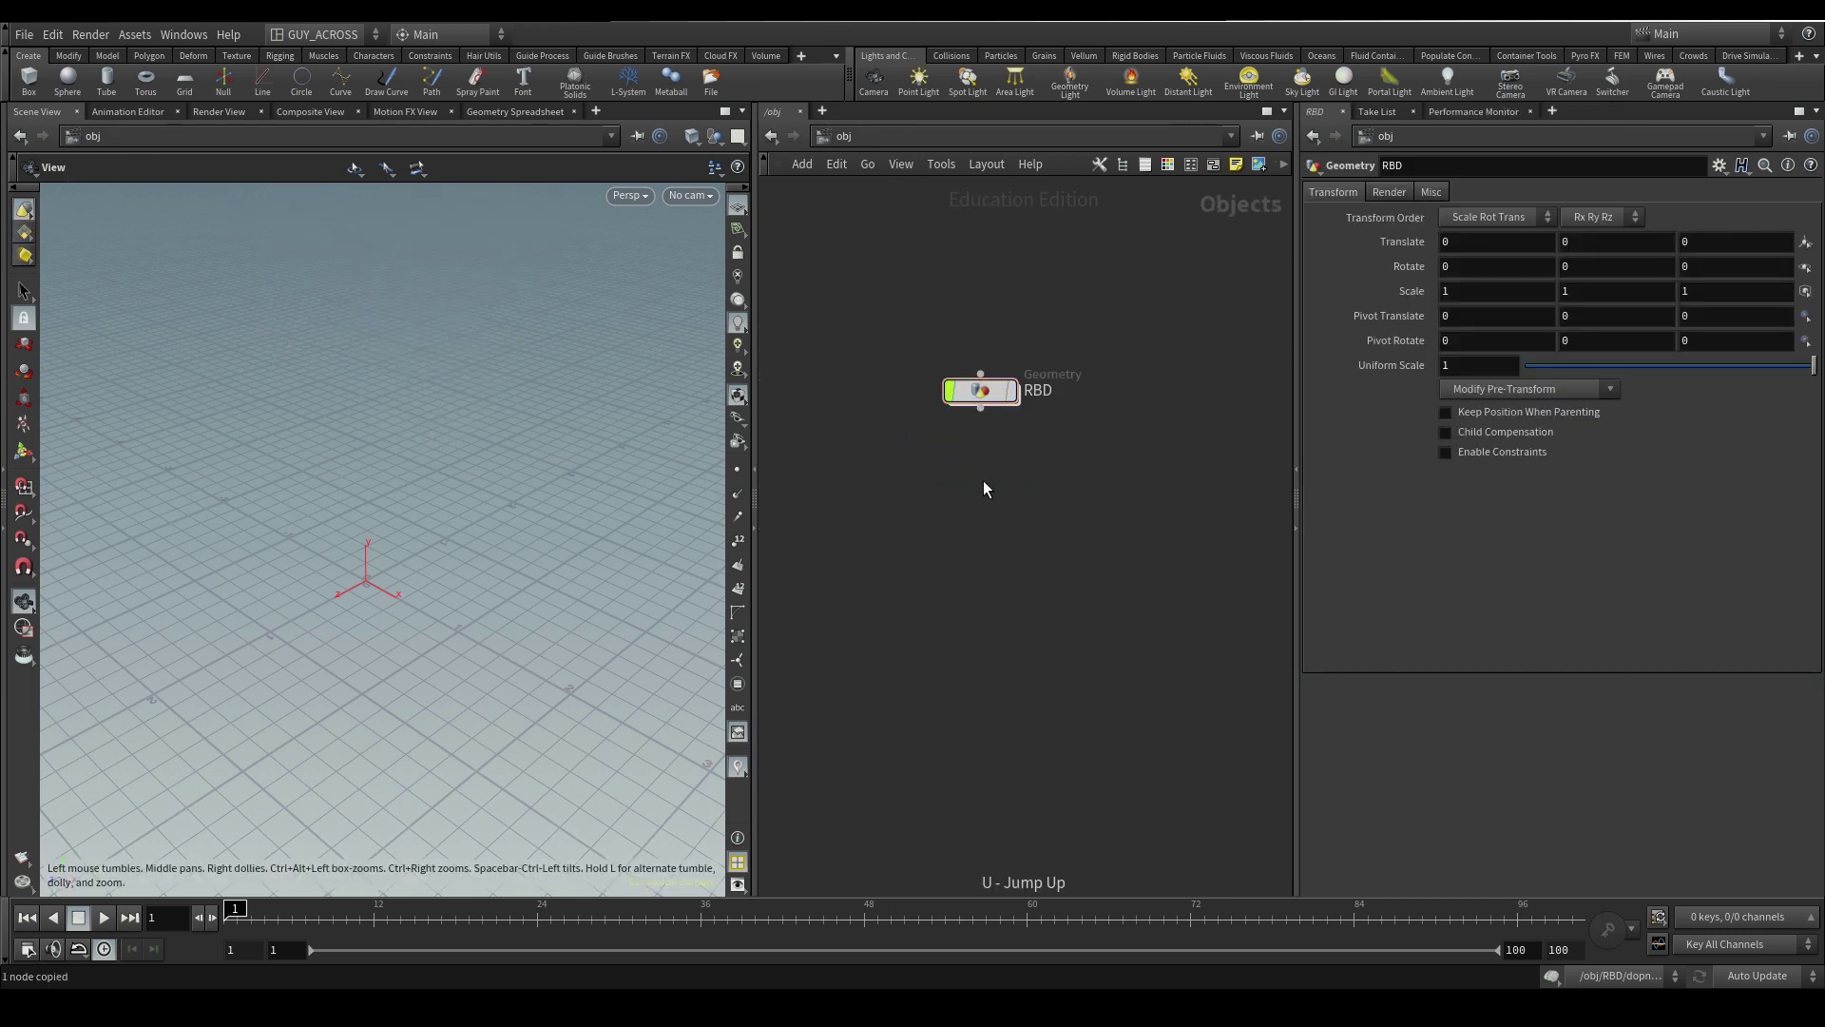
{"action": "key", "text": "Tab"}
{"action": "type", "text": "ge"}
{"action": "key", "text": "Return"}
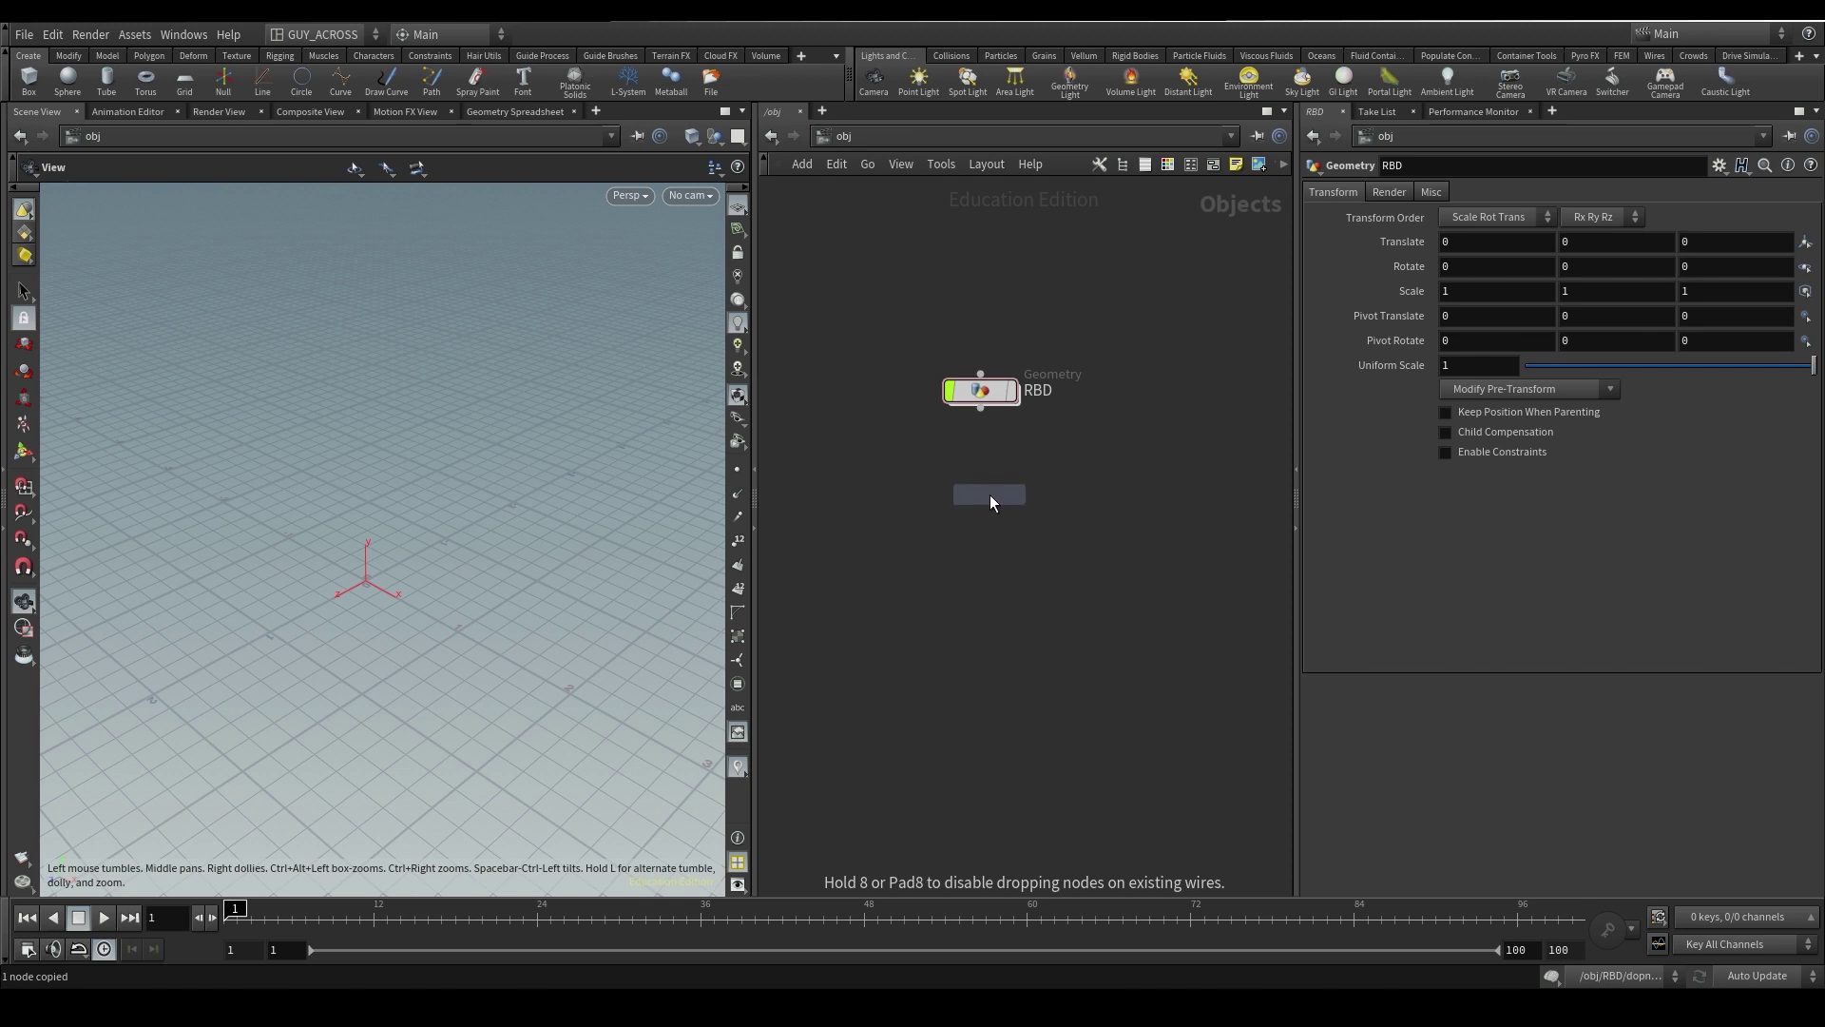
{"action": "left_click", "coordinate": [989, 495]}
{"action": "type", "text": "small_"}
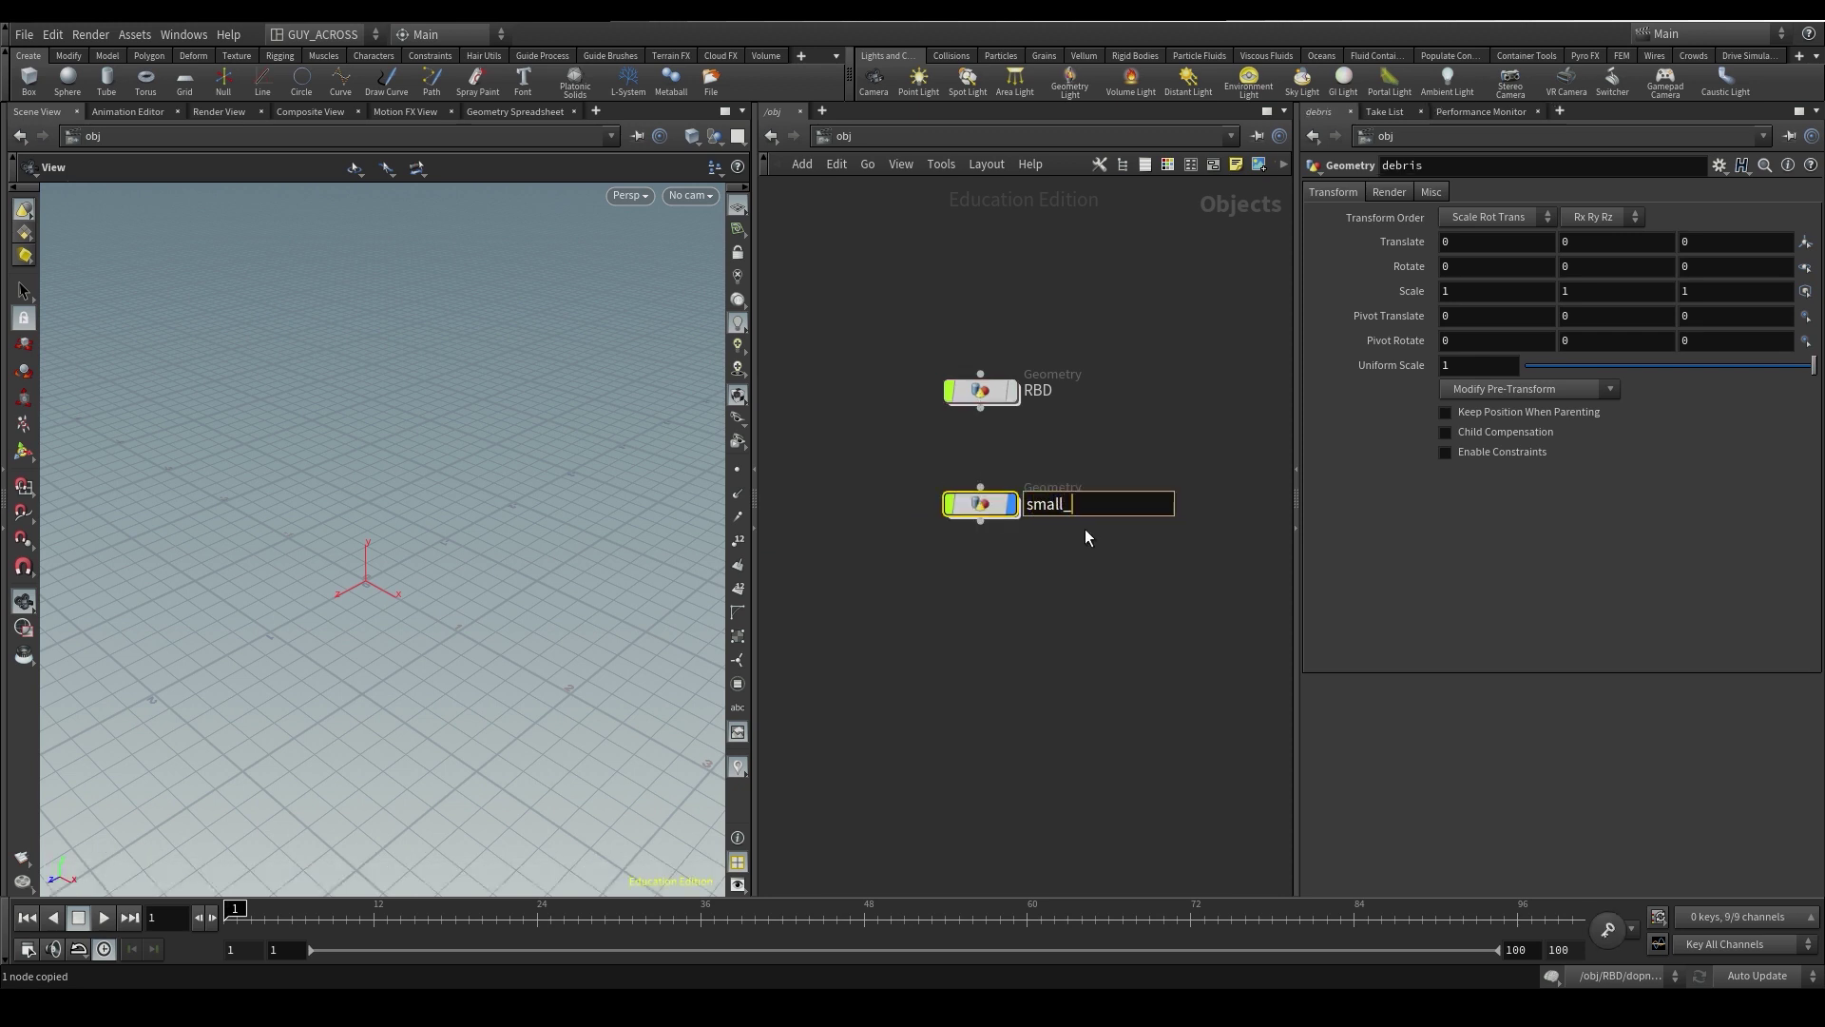
{"action": "type", "text": "debris"}
{"action": "key", "text": "Return"}
- Inside small_debris, add an Object Merge named in_rbds pointing at the copied null's path
{"action": "double_click", "coordinate": [1001, 492]}
{"action": "key", "text": "Tab"}
{"action": "type", "text": "obj"}
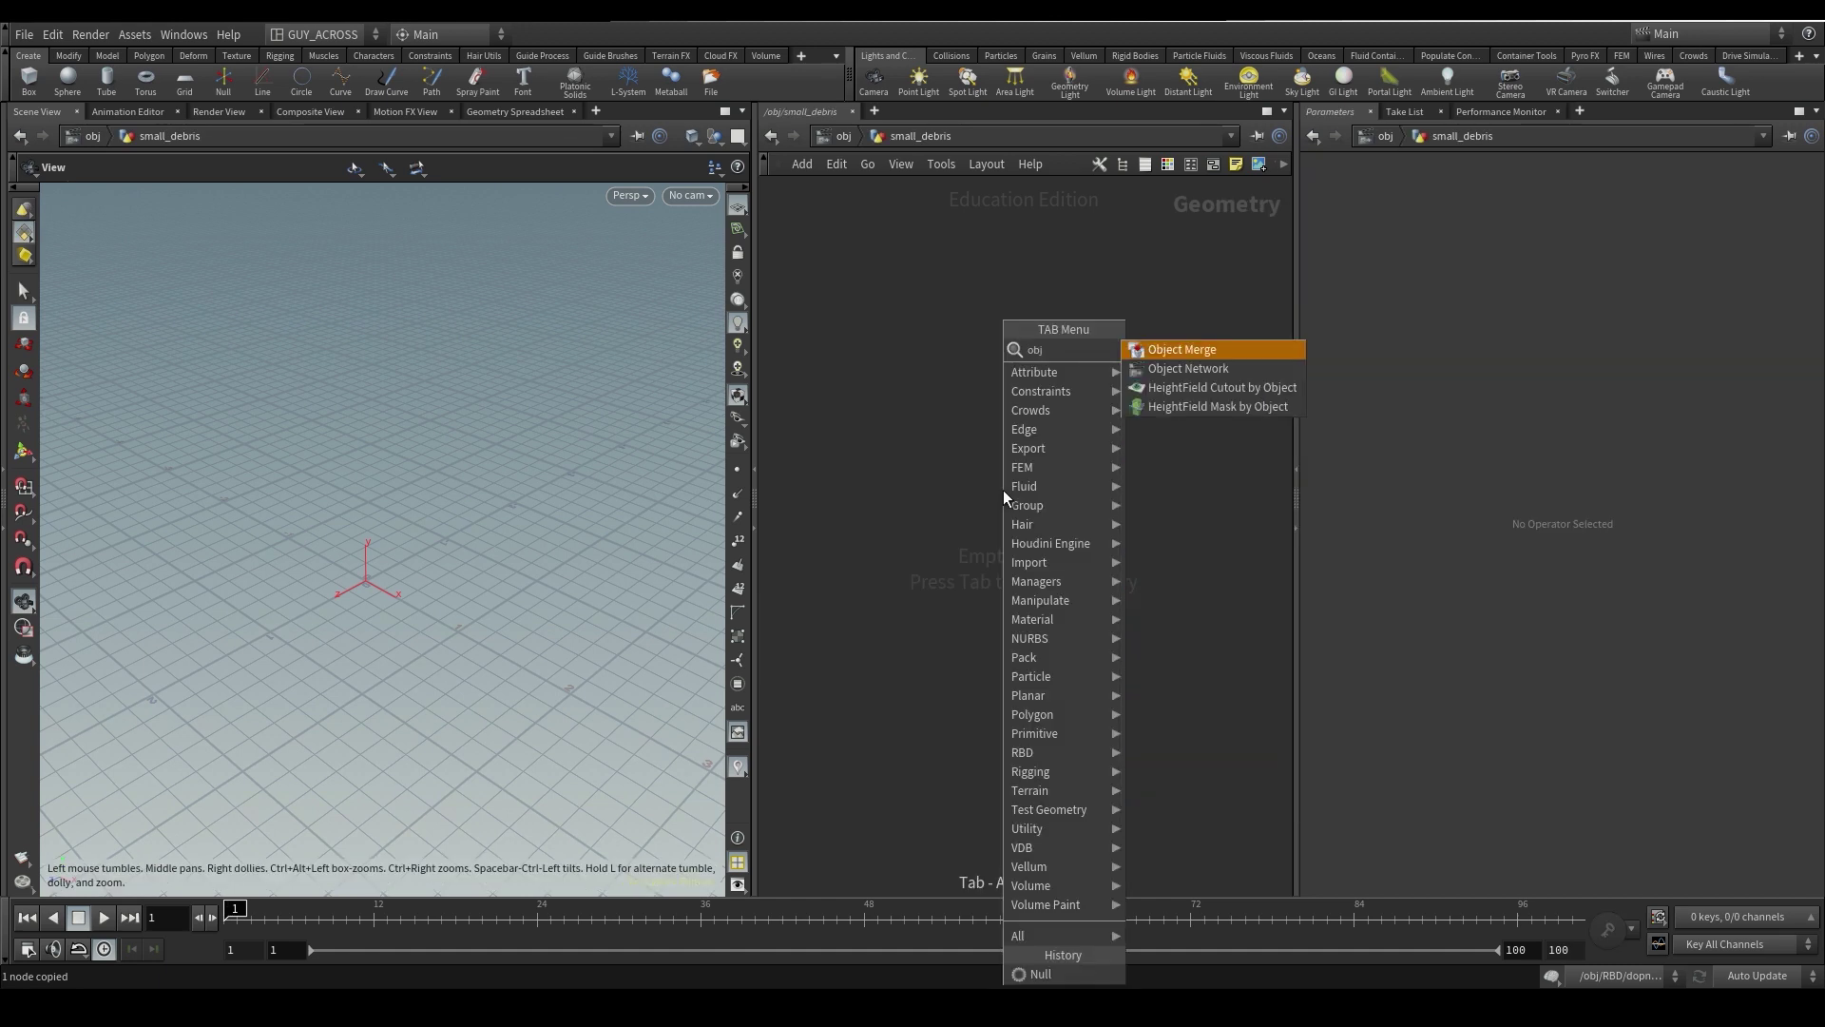
{"action": "key", "text": "Return"}
{"action": "left_click", "coordinate": [1001, 488]}
{"action": "type", "text": "in_rbds"}
{"action": "key", "text": "Return"}
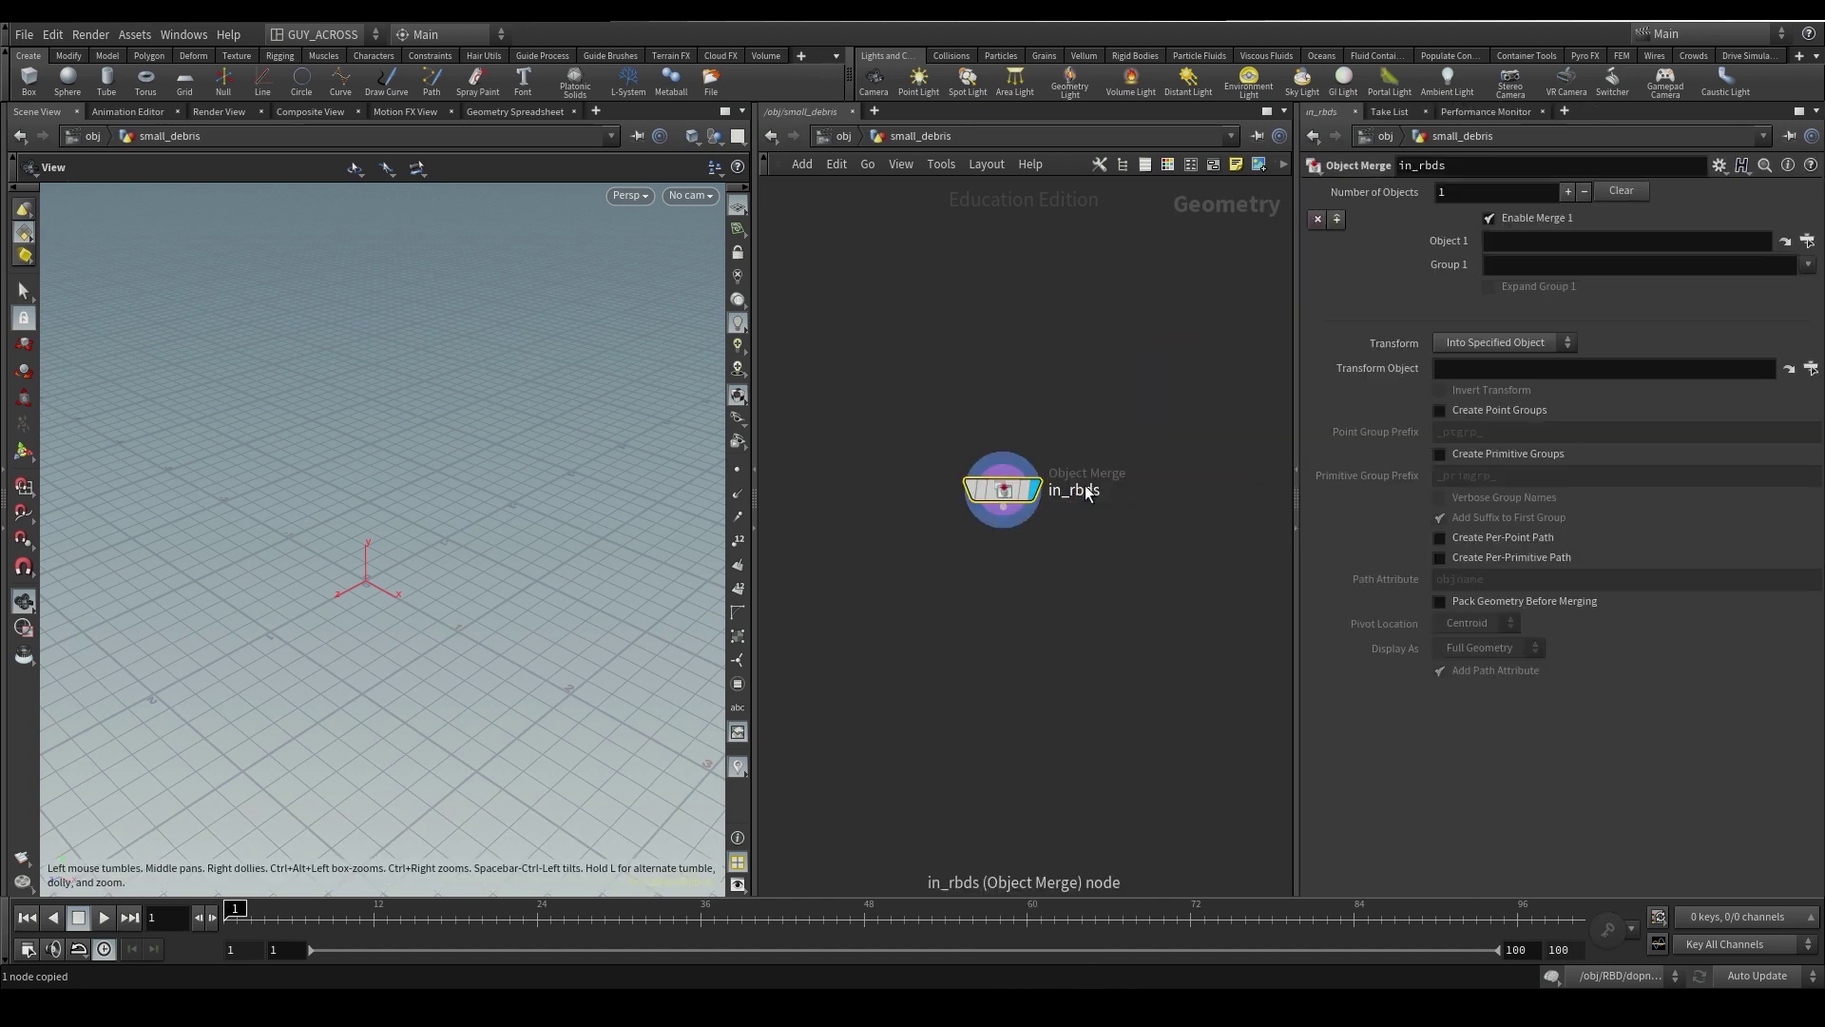
{"action": "left_click", "coordinate": [1613, 245]}
{"action": "key", "text": "ctrl+v"}
{"action": "key", "text": "Return"}
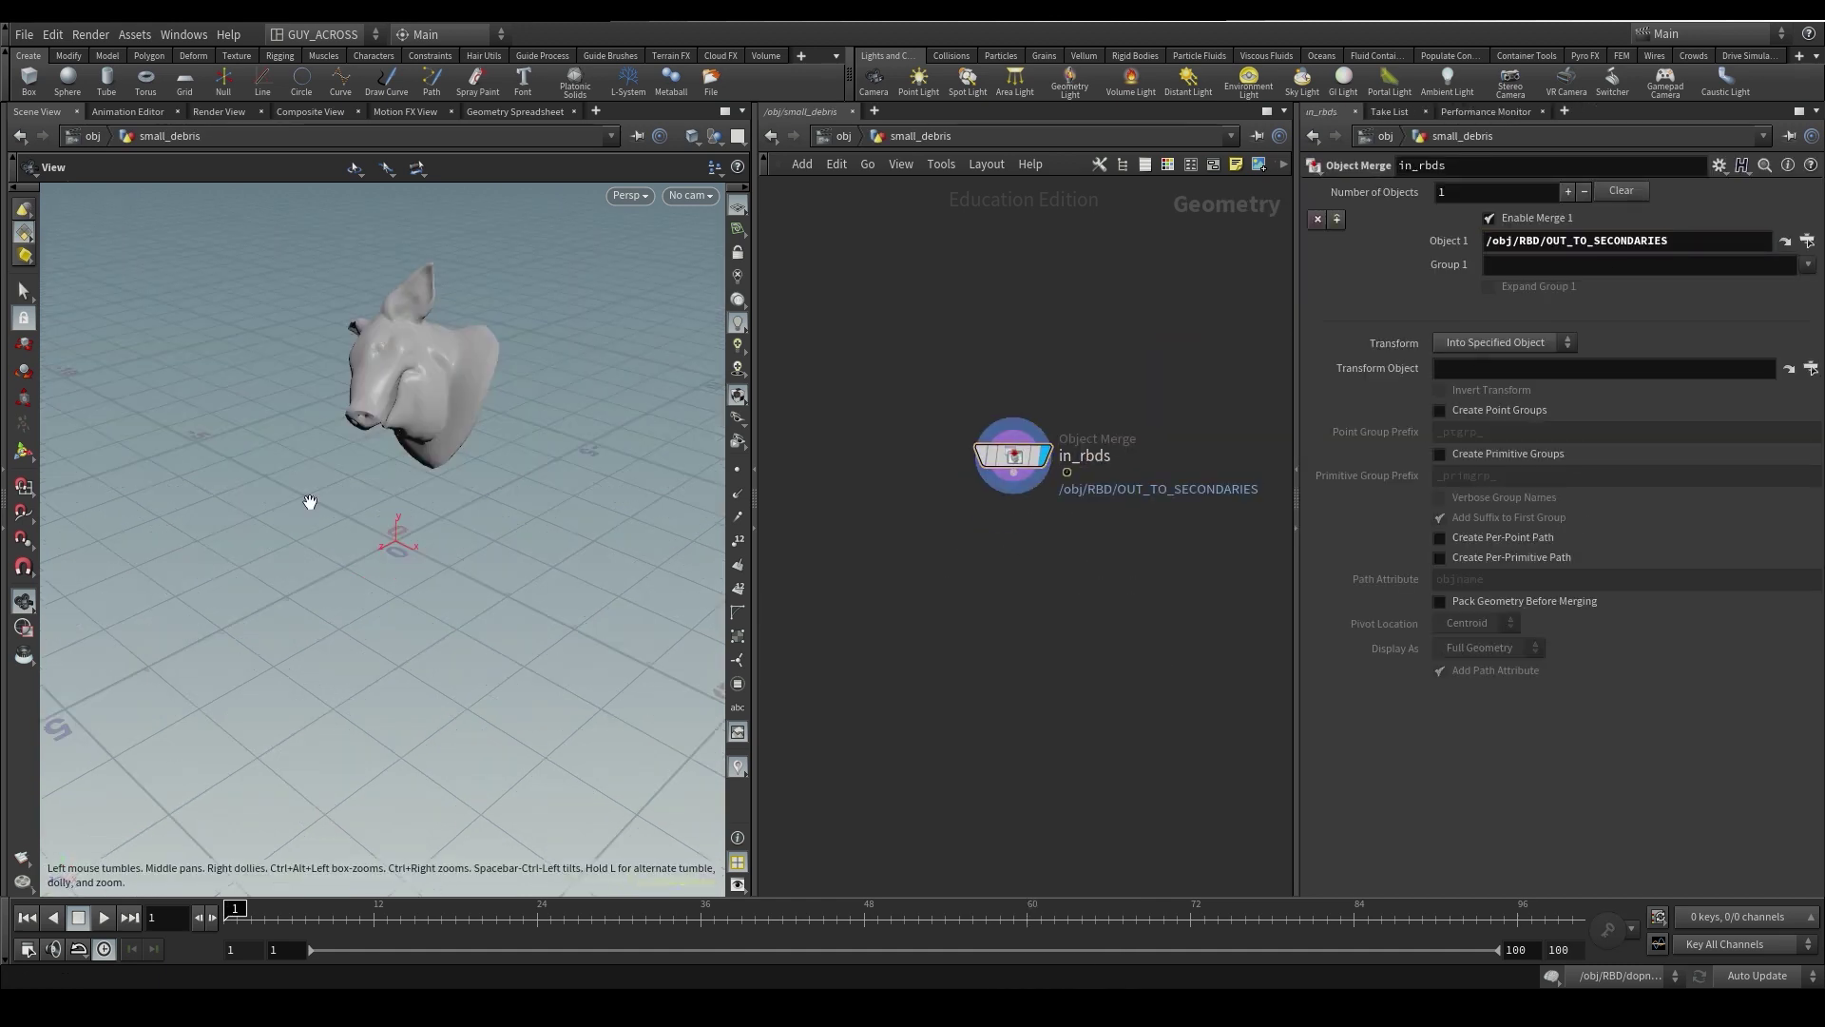
{"action": "left_click_drag", "start_coordinate": [287, 915], "coordinate": [234, 915]}
{"action": "scroll", "coordinate": [979, 560], "scroll_direction": "up", "scroll_amount": 2}
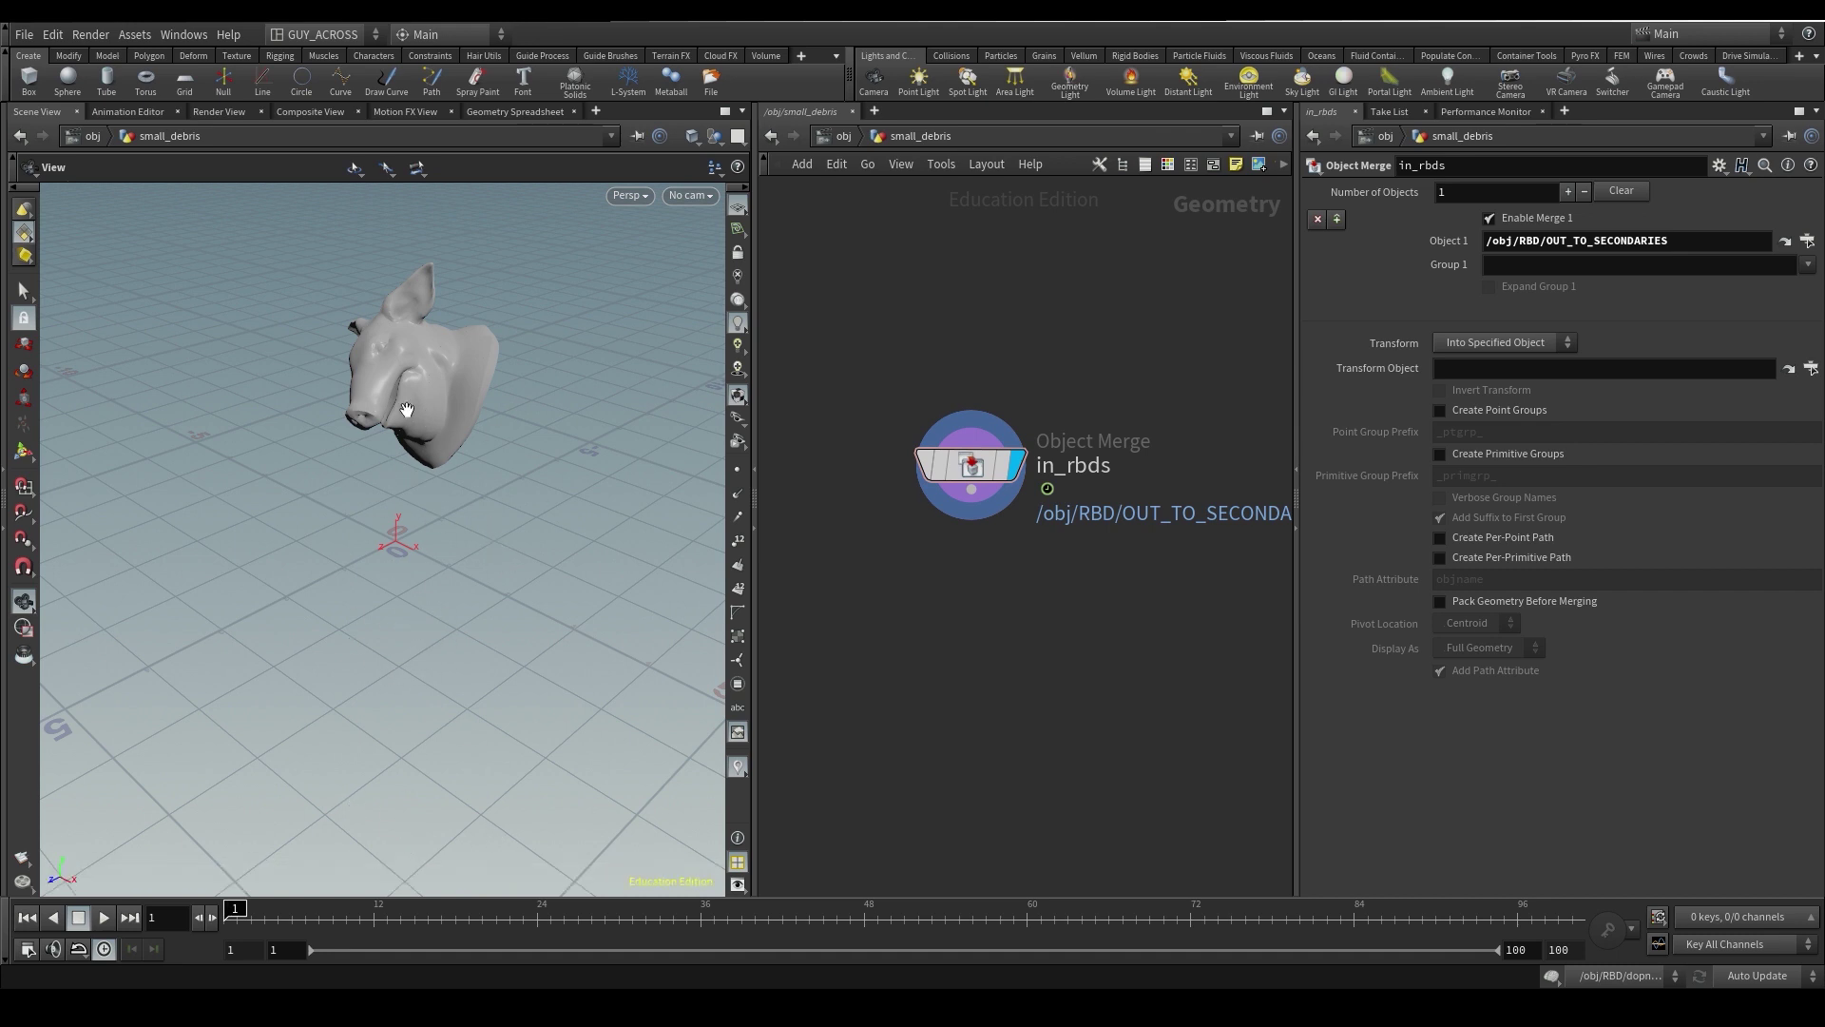
{"action": "scroll", "coordinate": [1040, 673], "scroll_direction": "down", "scroll_amount": 3}
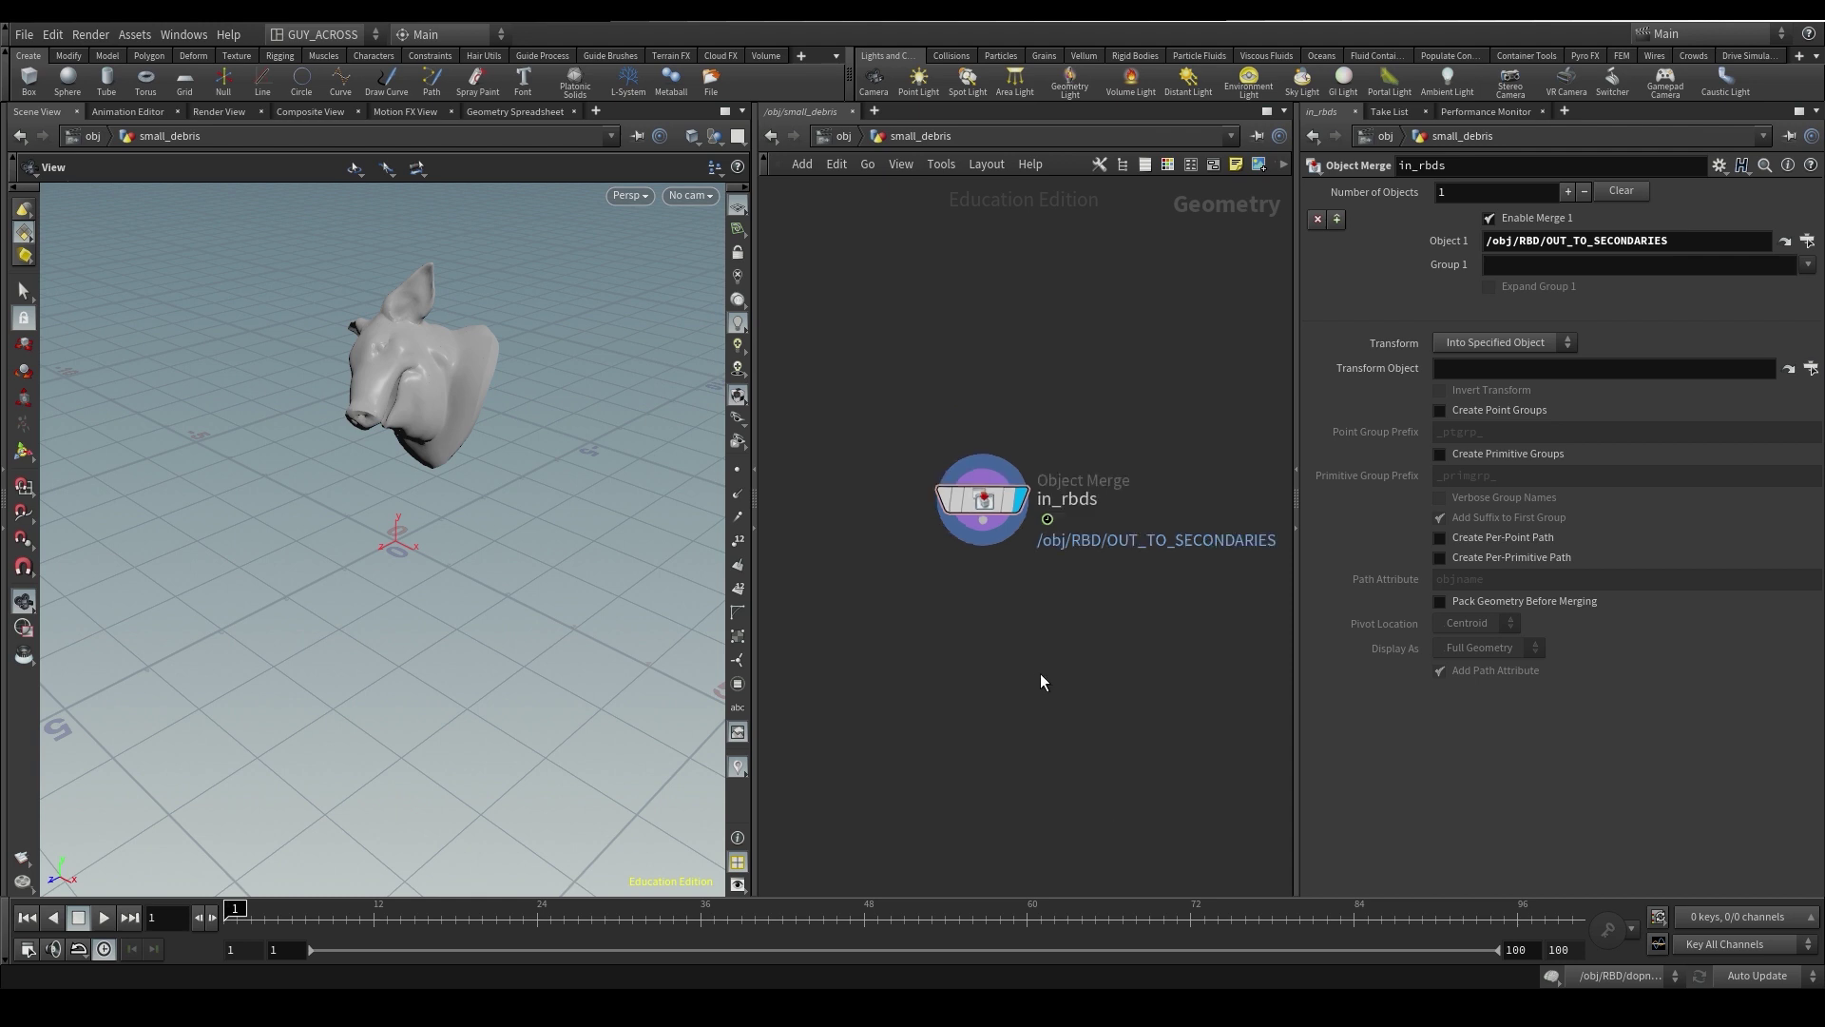
{"action": "middle_click_drag", "start_coordinate": [1040, 673], "coordinate": [975, 602]}
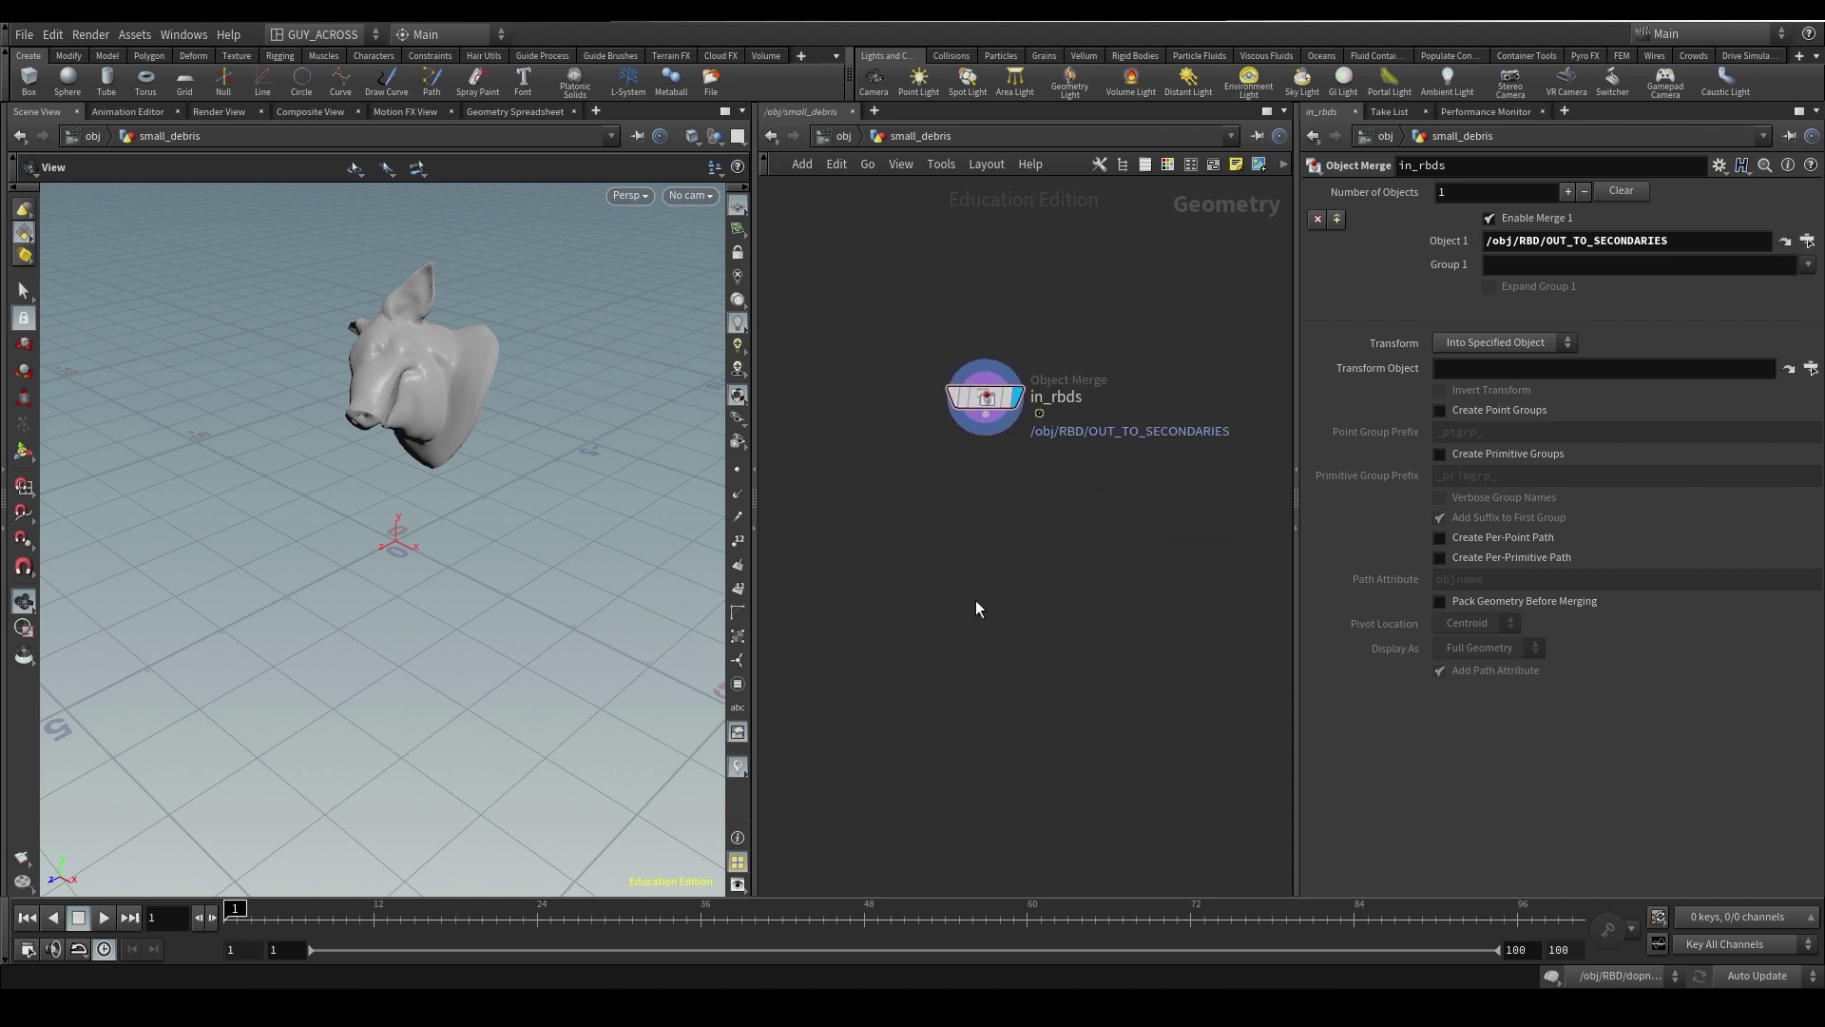
- Add a Debris Source below in_rbds with an Unpack node inserted between them
{"action": "key", "text": "Tab"}
{"action": "type", "text": "debri"}
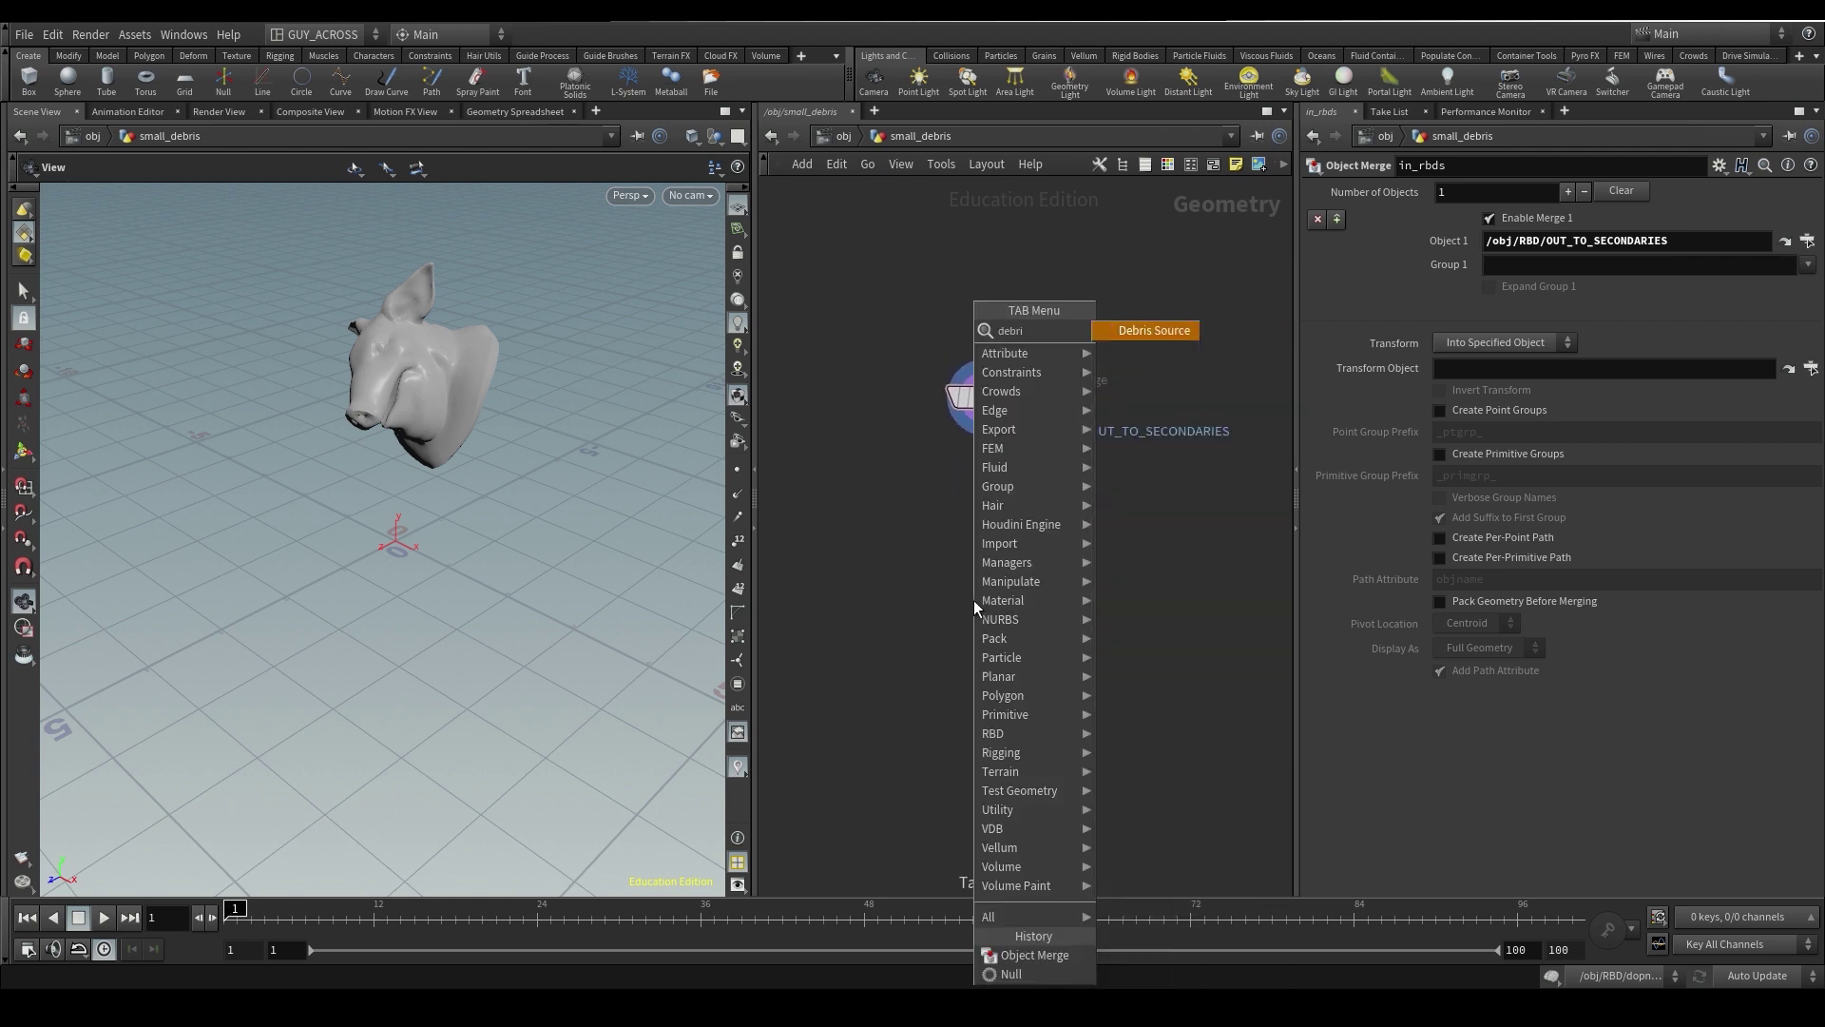
{"action": "key", "text": "Return"}
{"action": "left_click", "coordinate": [973, 620]}
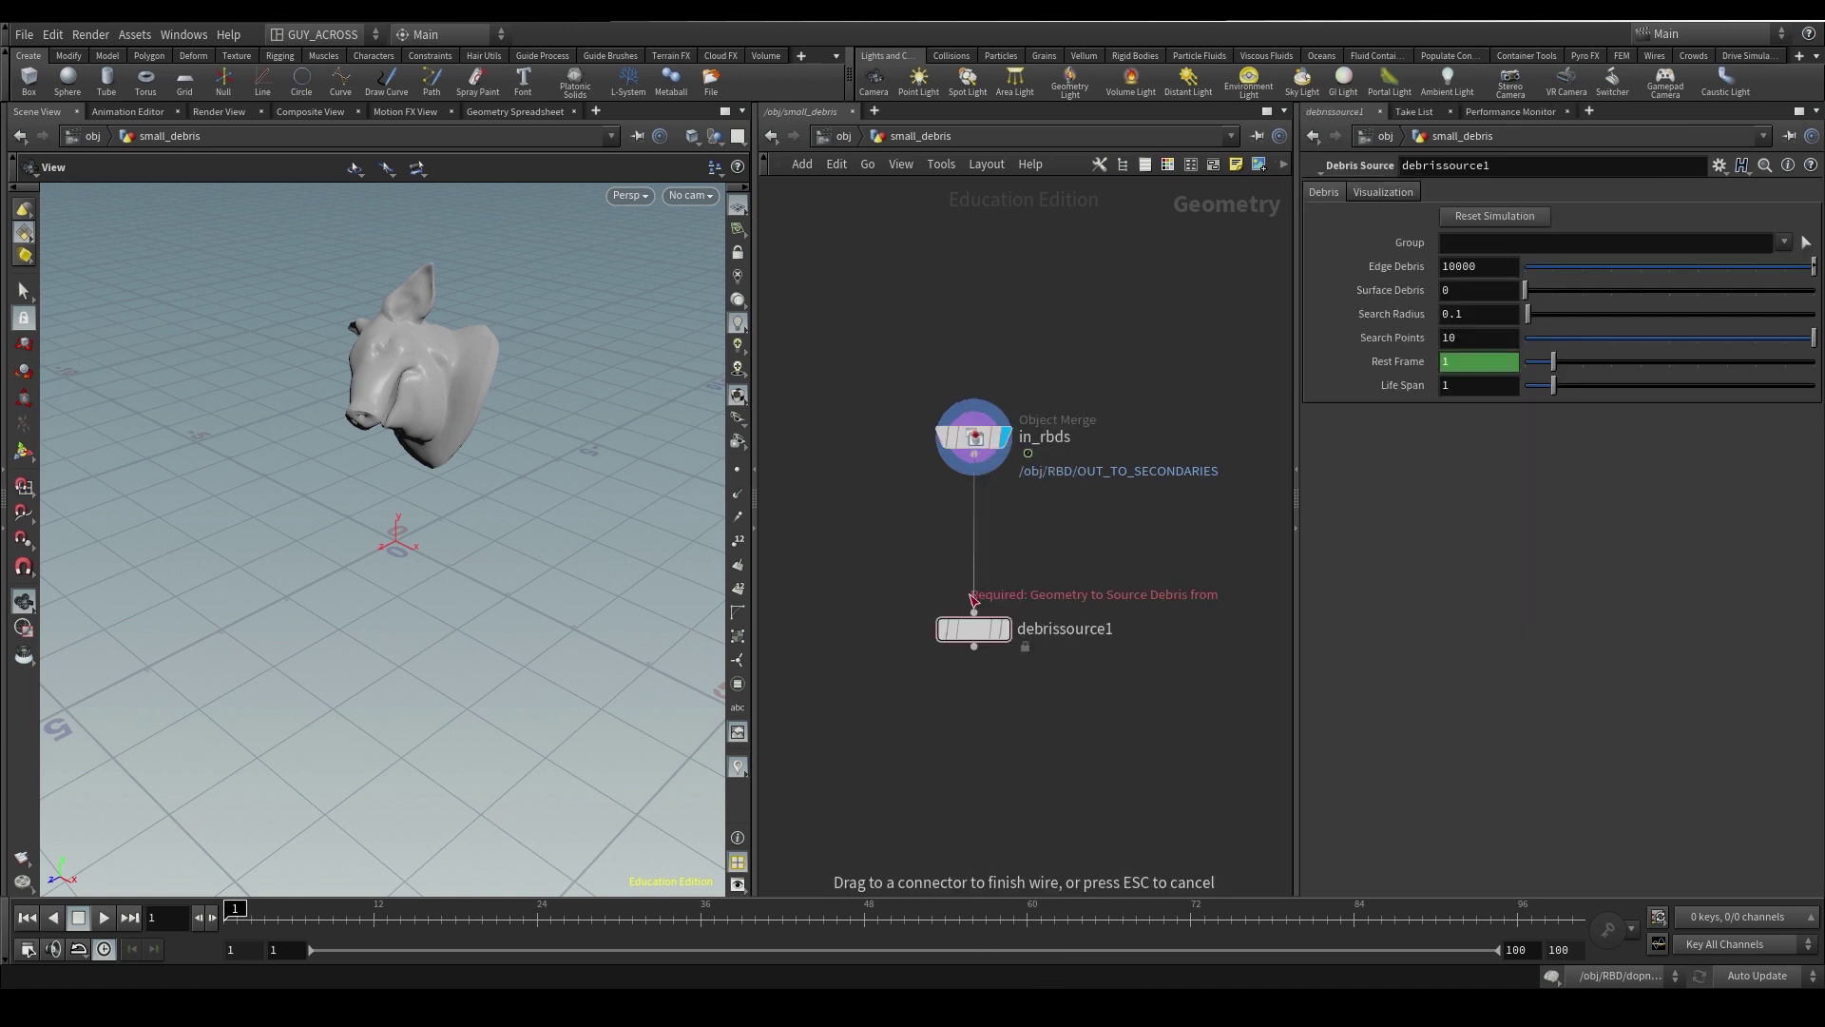
{"action": "key", "text": "Tab"}
{"action": "mouse_move", "coordinate": [1045, 310]}
{"action": "left_click", "coordinate": [1181, 310]}
{"action": "left_click", "coordinate": [967, 528]}
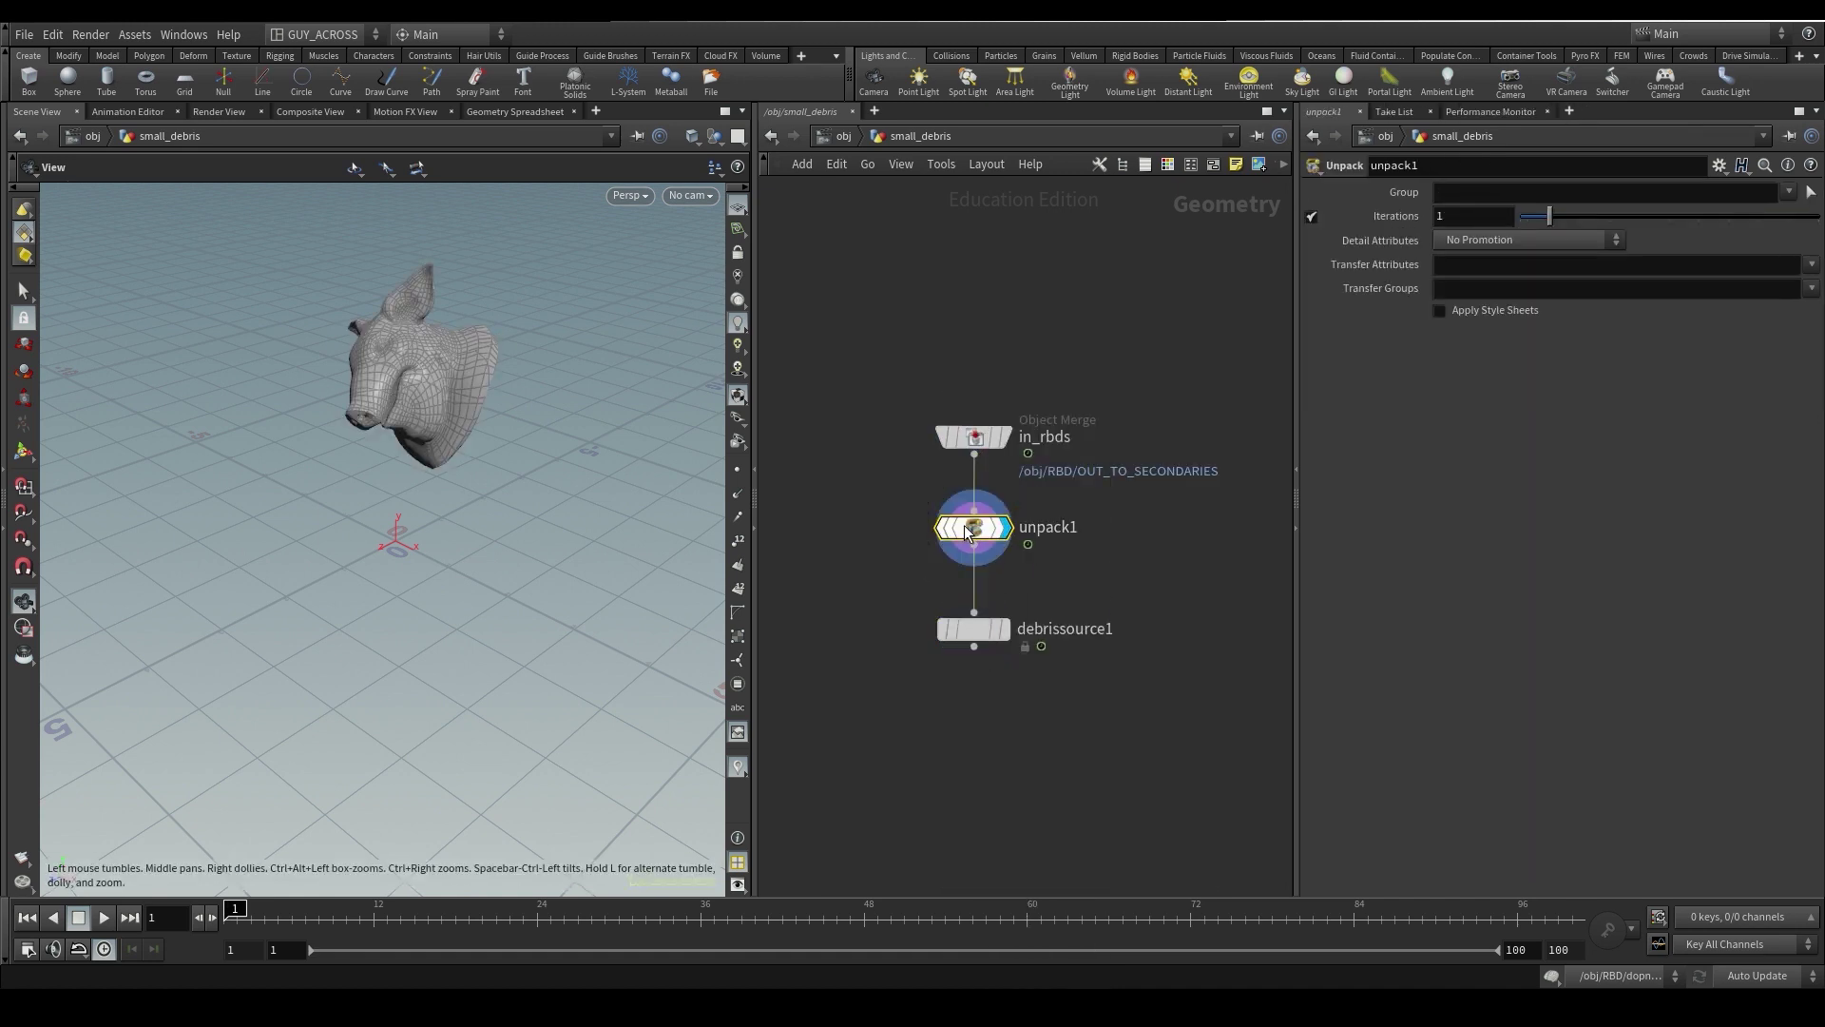
{"action": "middle_click", "coordinate": [970, 528]}
{"action": "left_click_drag", "start_coordinate": [893, 572], "coordinate": [1156, 733]}
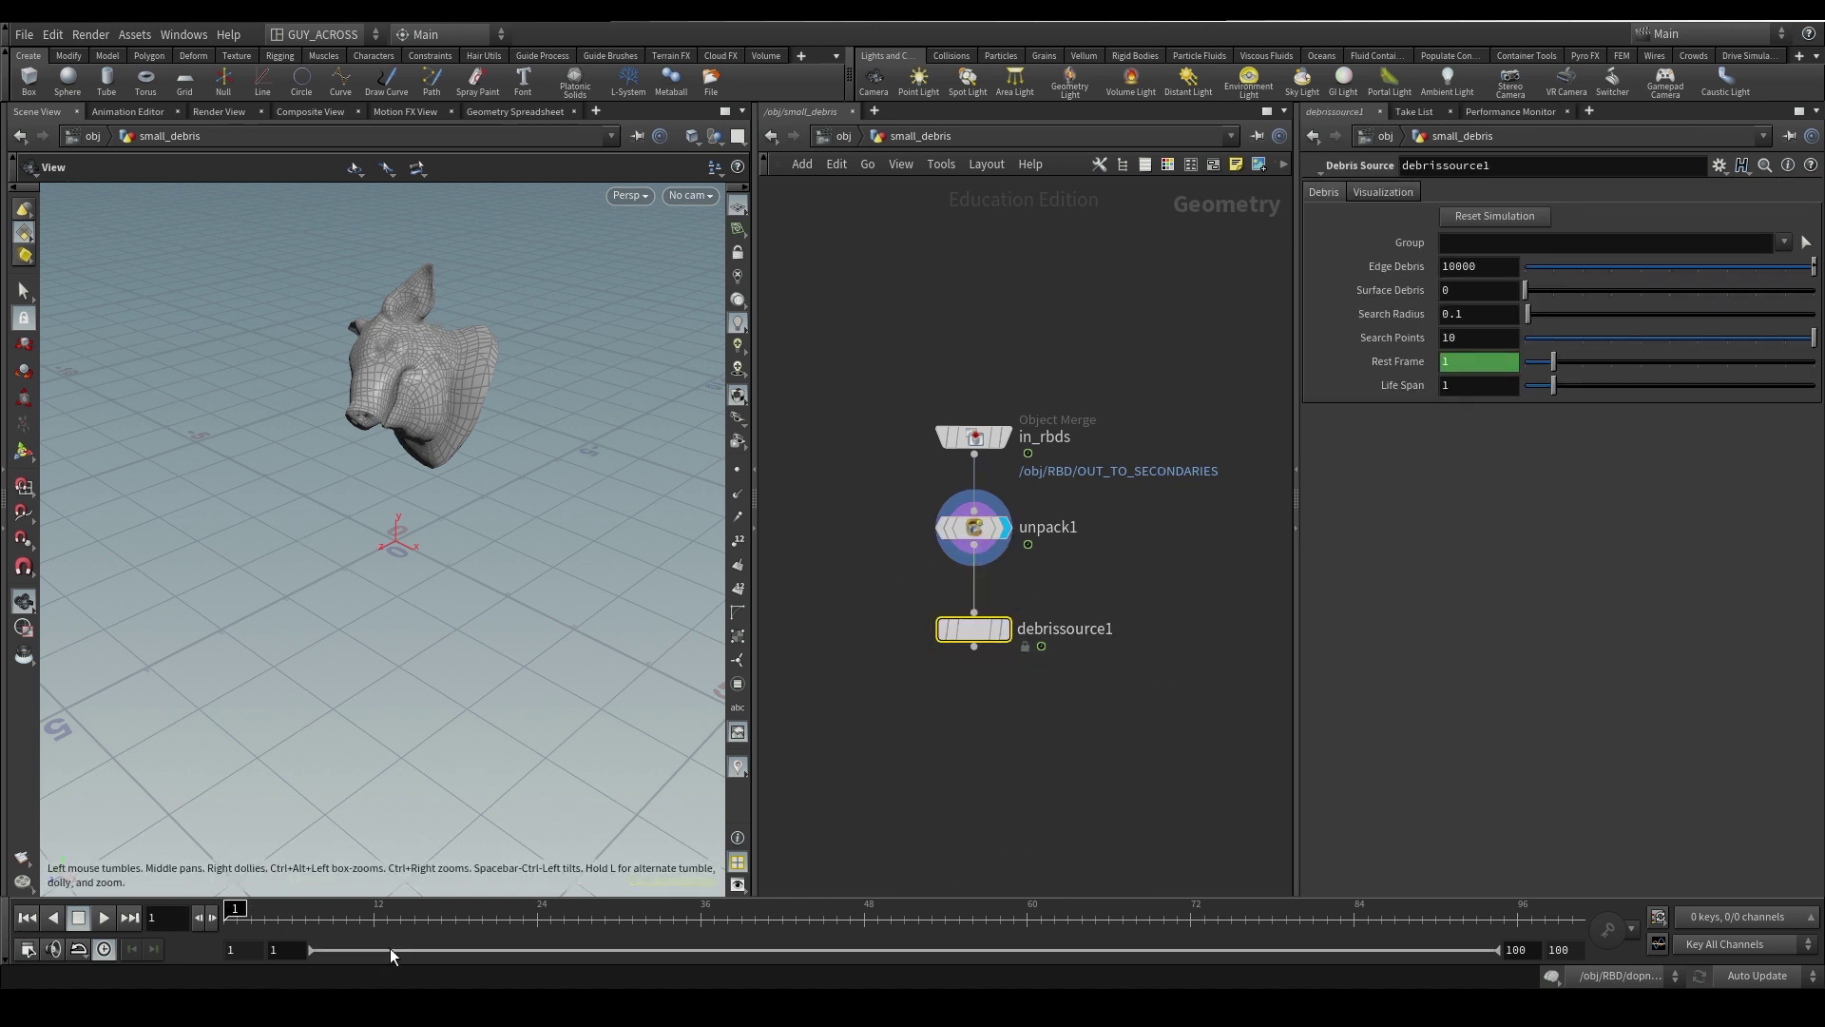
- Set debrissource1's Search Radius to 0.1 and Search Points to 10, and display its output
{"action": "key", "text": "Up"}
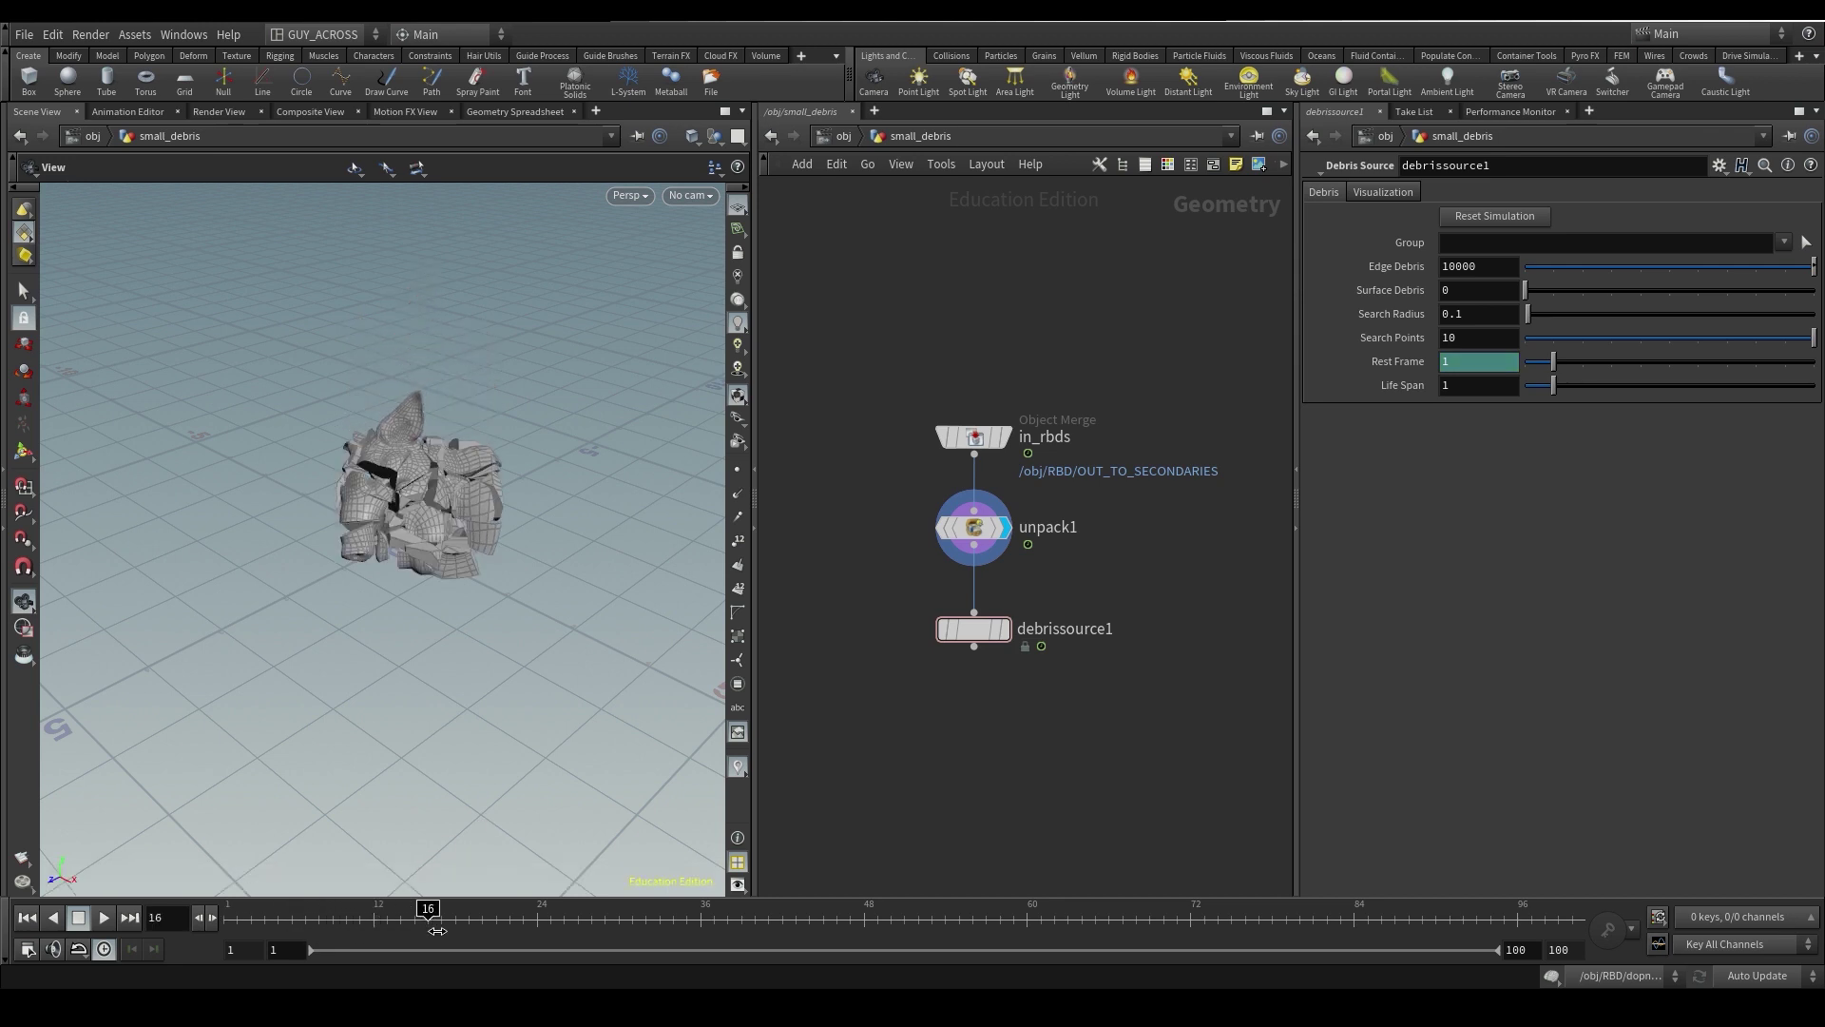
{"action": "left_click", "coordinate": [1483, 316]}
{"action": "key", "text": "Tab"}
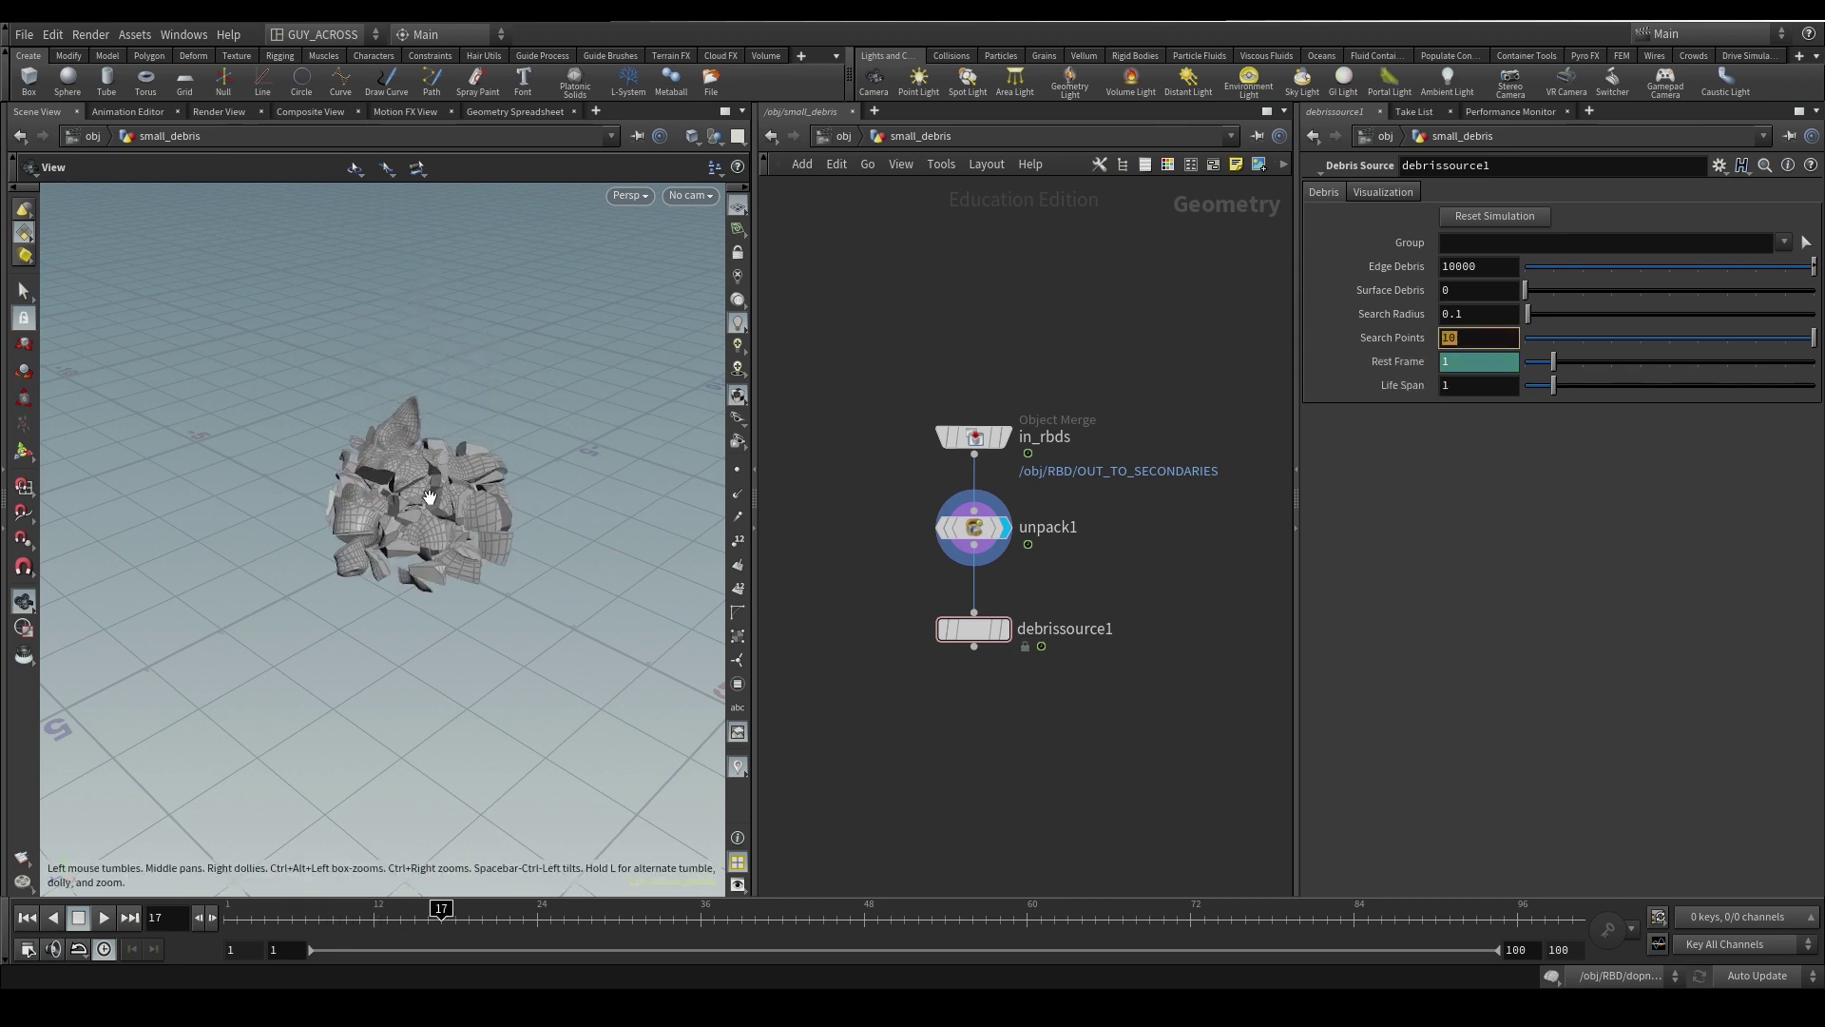
{"action": "key", "text": "Tab"}
{"action": "middle_click_drag", "start_coordinate": [1159, 566], "coordinate": [1150, 542]}
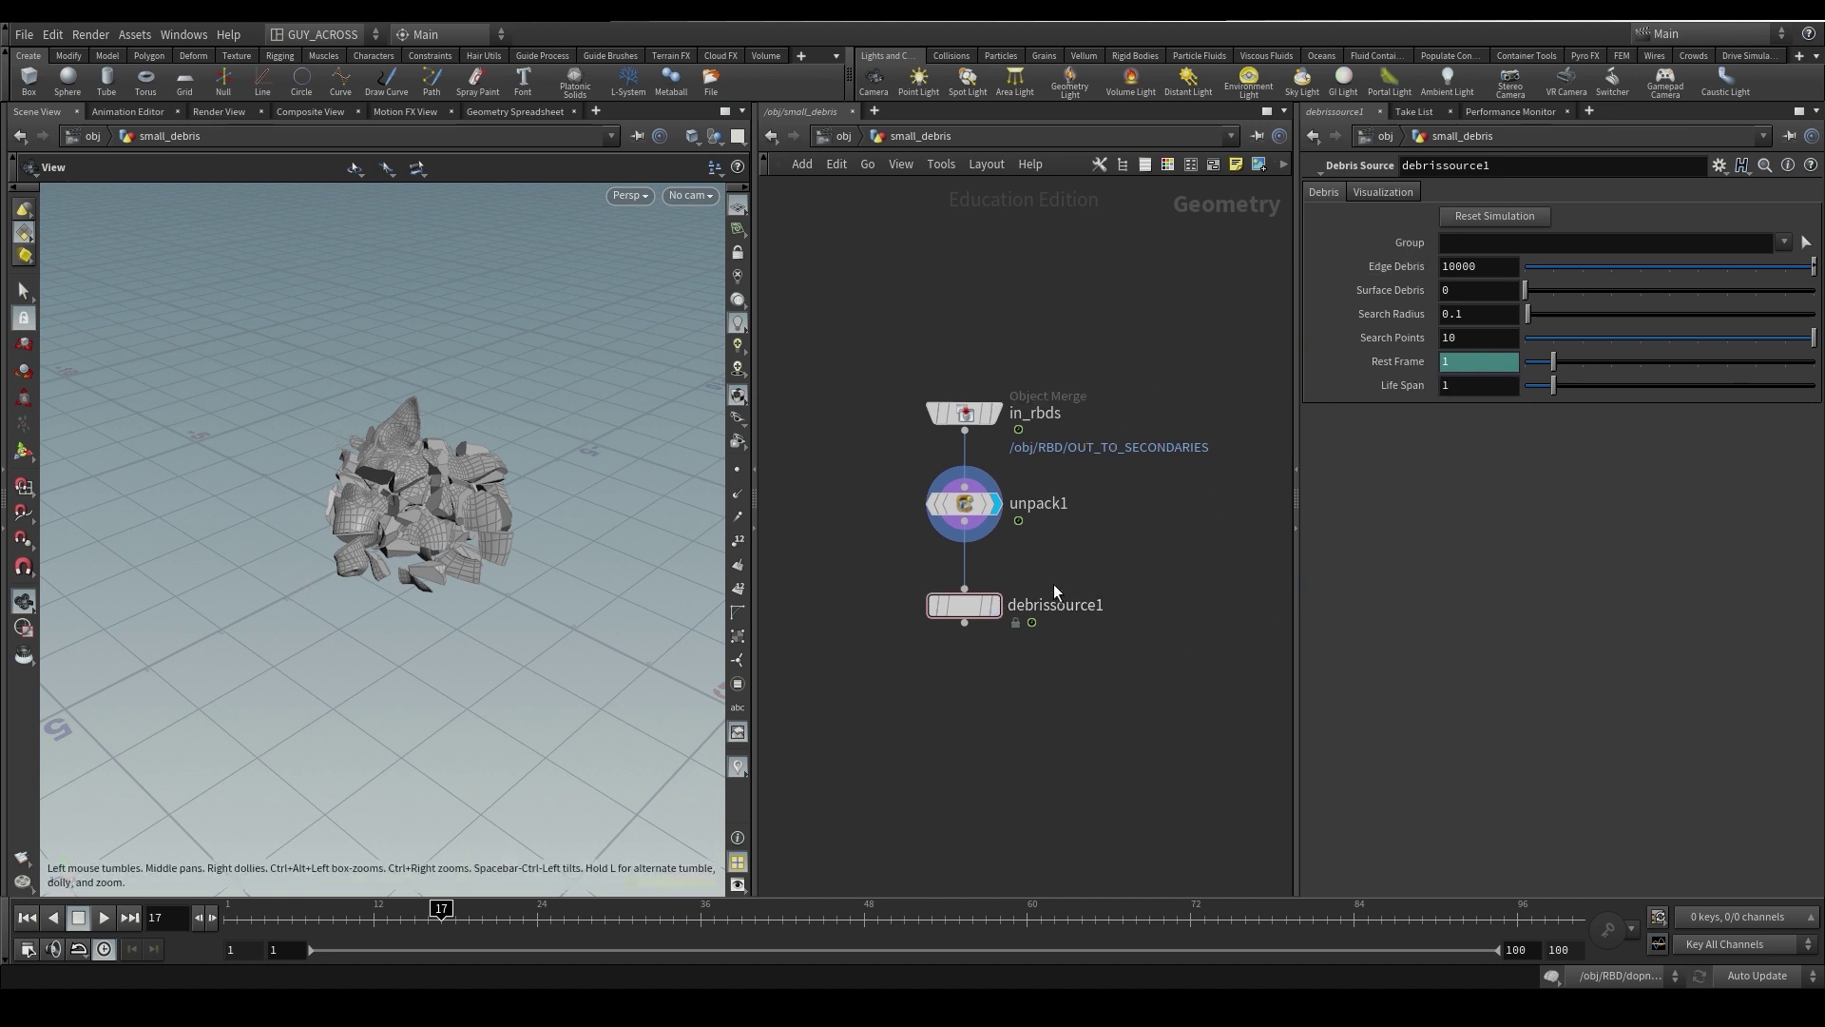
{"action": "left_click", "coordinate": [994, 605]}
- Allow editing of debrissource1's contents and dive inside its network
{"action": "right_click", "coordinate": [969, 616]}
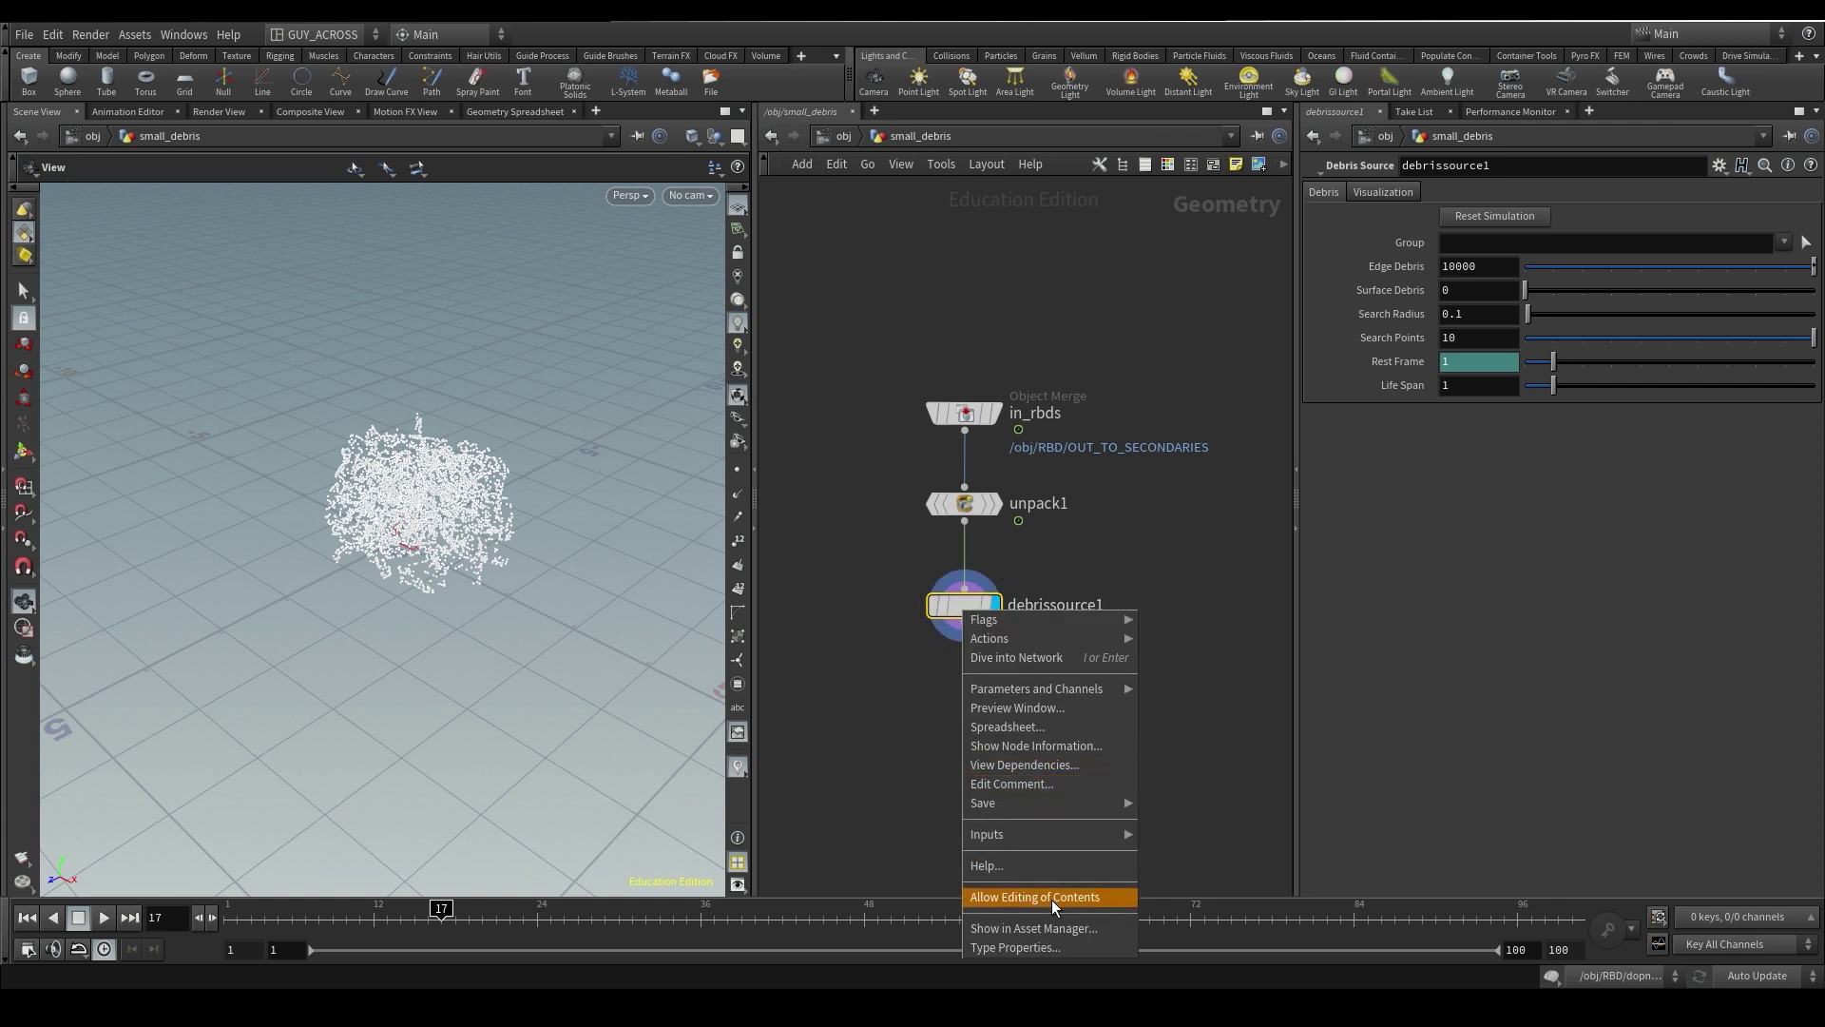
{"action": "left_click", "coordinate": [979, 896]}
{"action": "double_click", "coordinate": [962, 604]}
{"action": "scroll", "coordinate": [950, 233], "scroll_direction": "up", "scroll_amount": 4}
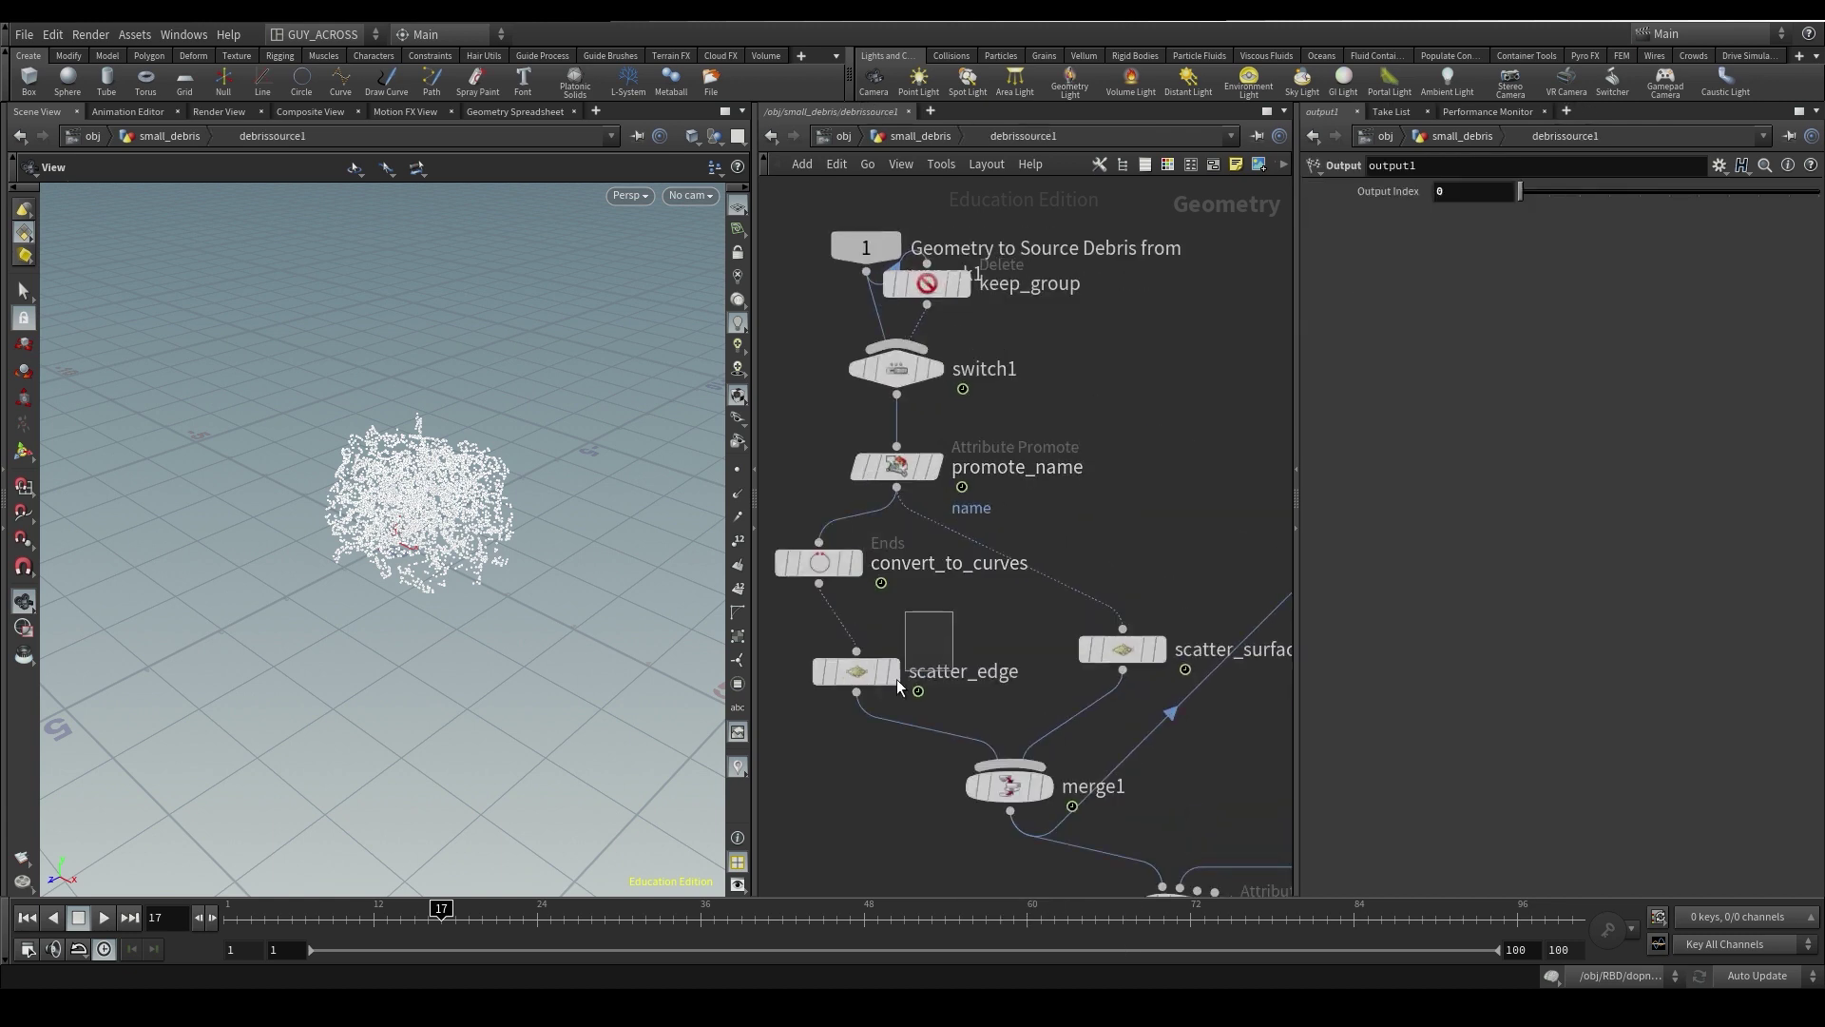
- Inspect the convert_to_curves and scatter_edge results in the viewport
{"action": "left_click", "coordinate": [1112, 644]}
{"action": "middle_click_drag", "start_coordinate": [914, 571], "coordinate": [838, 493]}
{"action": "scroll", "coordinate": [1086, 418], "scroll_direction": "down", "scroll_amount": 3}
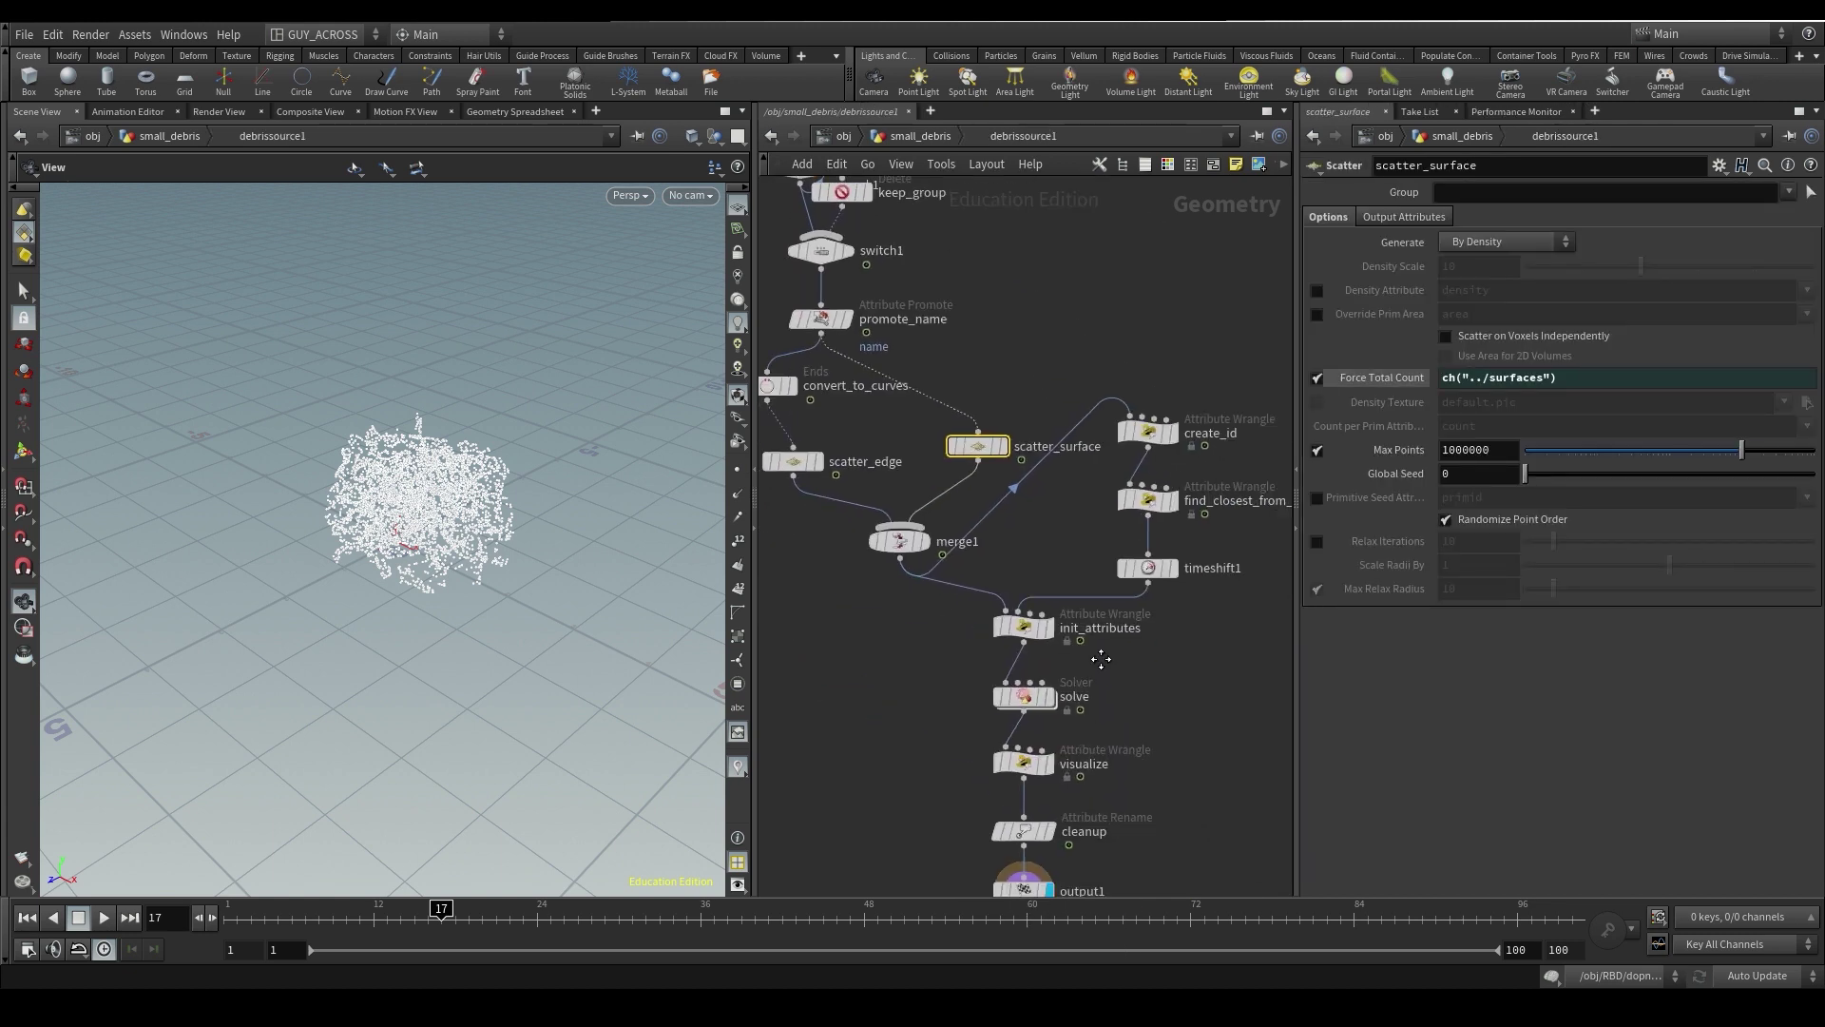
{"action": "left_click", "coordinate": [875, 471]}
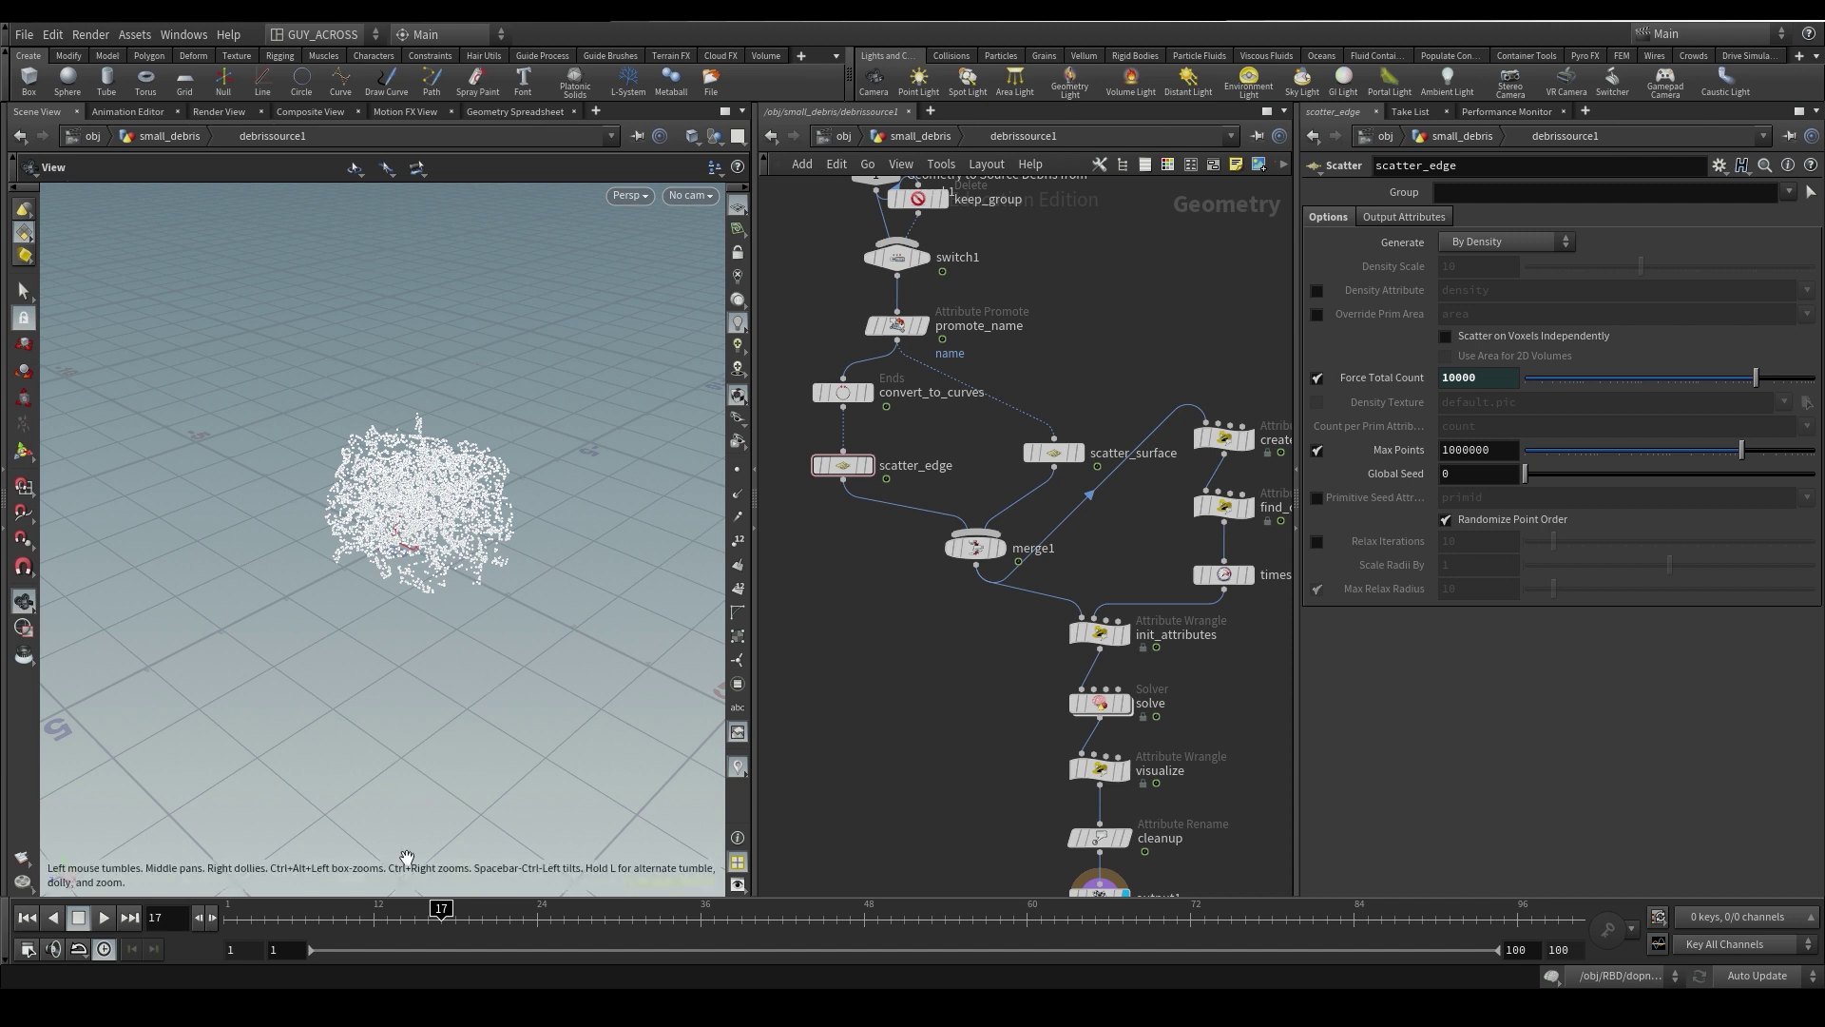
{"action": "scroll", "coordinate": [913, 380], "scroll_direction": "up", "scroll_amount": 2}
{"action": "left_click_drag", "start_coordinate": [875, 387], "coordinate": [1012, 635]}
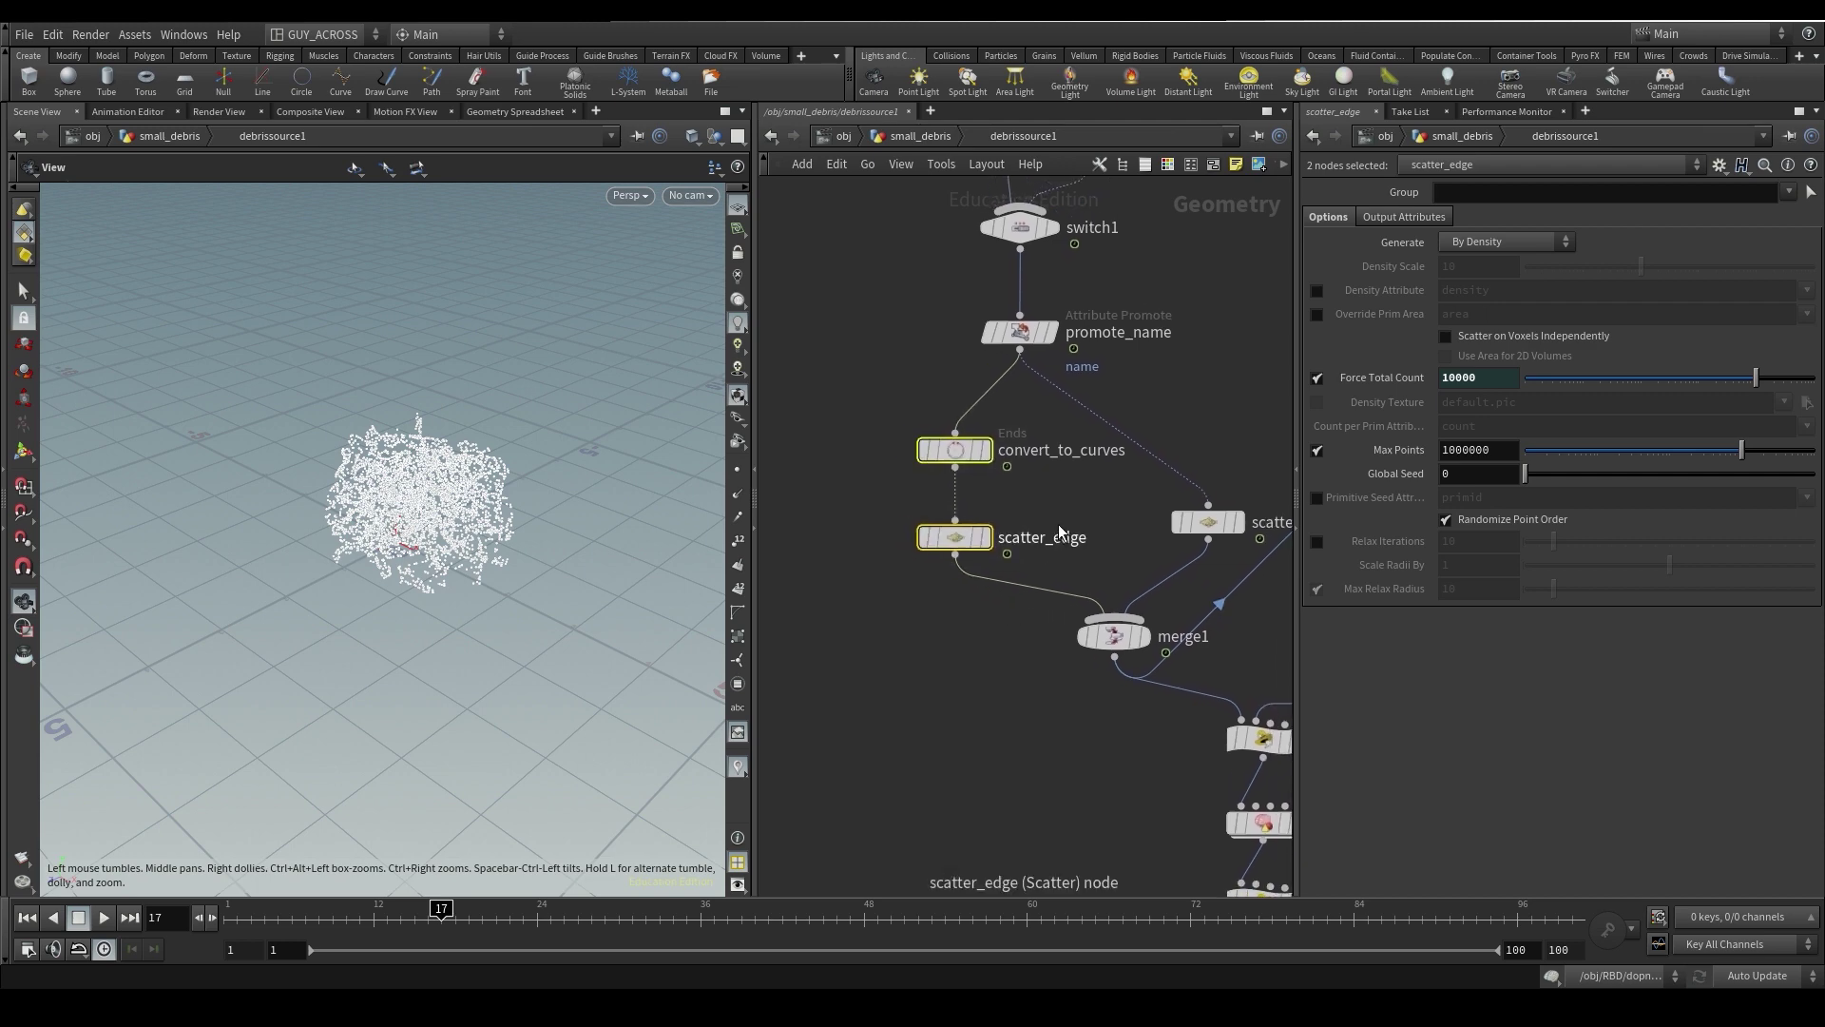
{"action": "left_click", "coordinate": [954, 454]}
{"action": "left_click", "coordinate": [987, 449]}
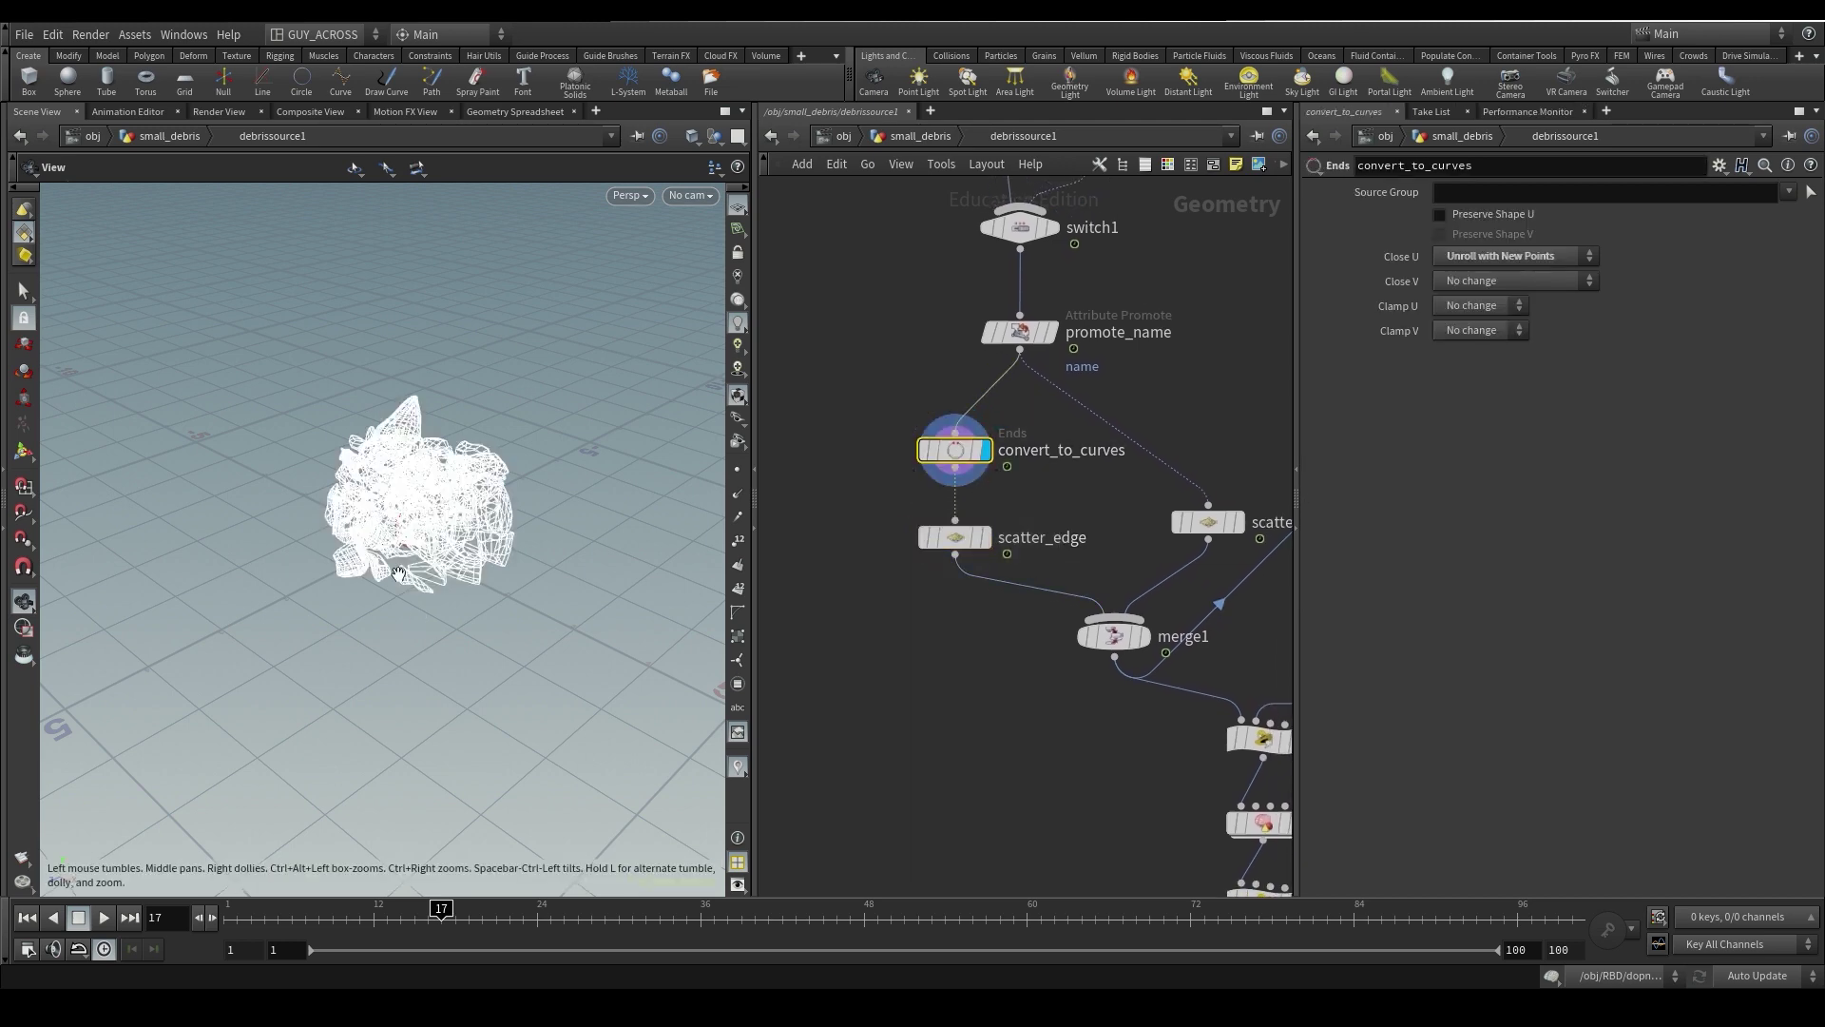
{"action": "left_click_drag", "start_coordinate": [532, 476], "coordinate": [542, 583]}
{"action": "left_click", "coordinate": [985, 538]}
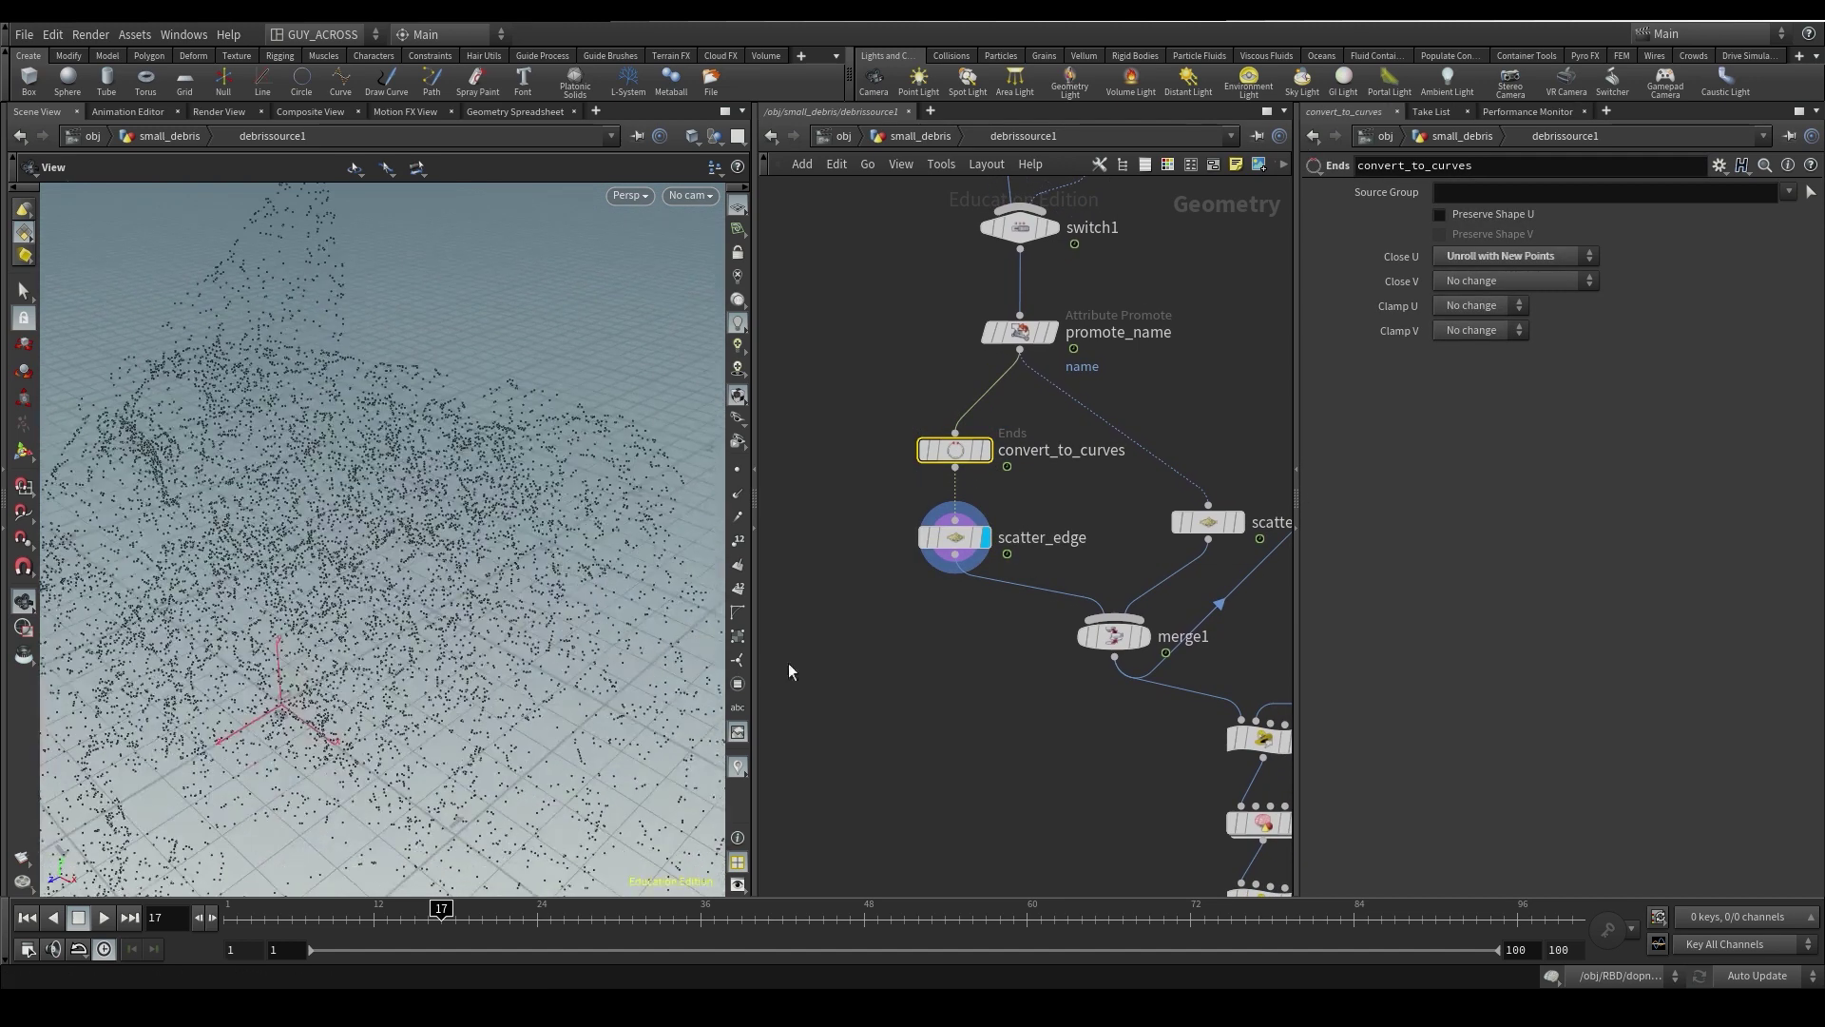
- Remove the expression from scatter_surface's Force Total Count, leaving a plain 0
{"action": "middle_click_drag", "start_coordinate": [1244, 388], "coordinate": [1127, 360]}
{"action": "left_click", "coordinate": [1107, 496]}
{"action": "left_click", "coordinate": [1129, 454]}
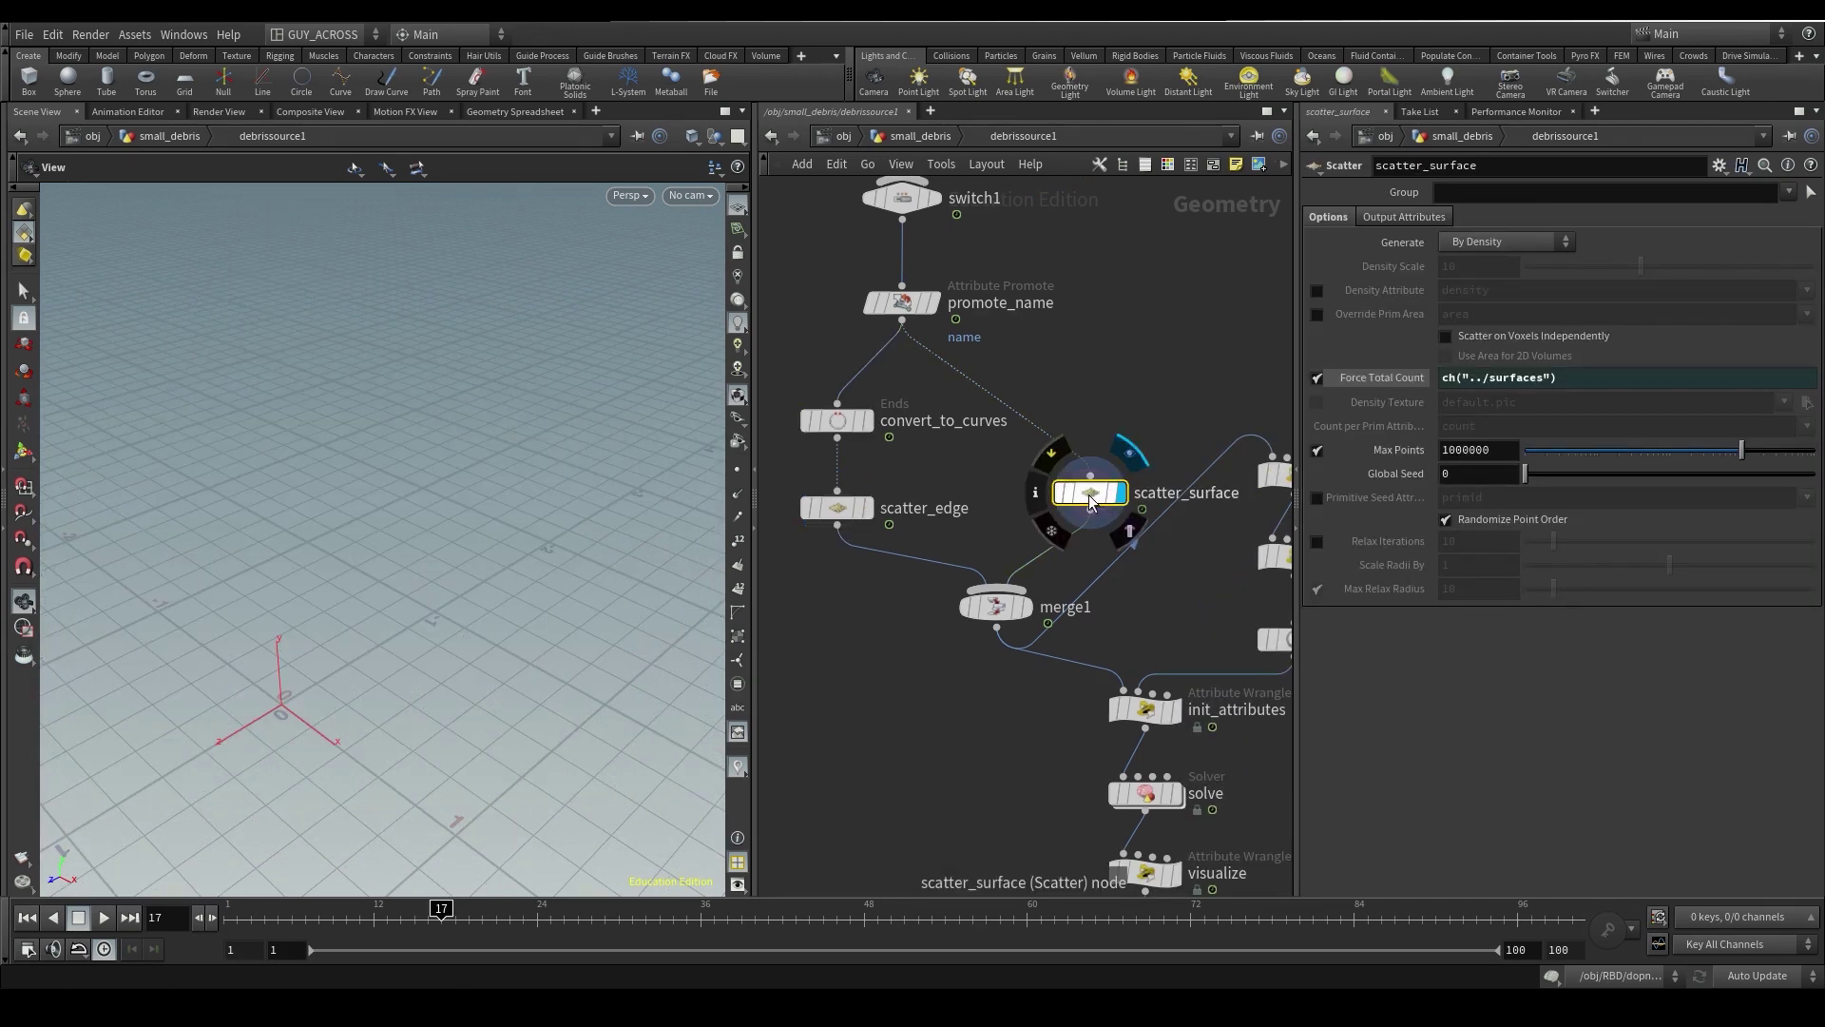
{"action": "middle_click", "coordinate": [1352, 377], "text": "ctrl"}
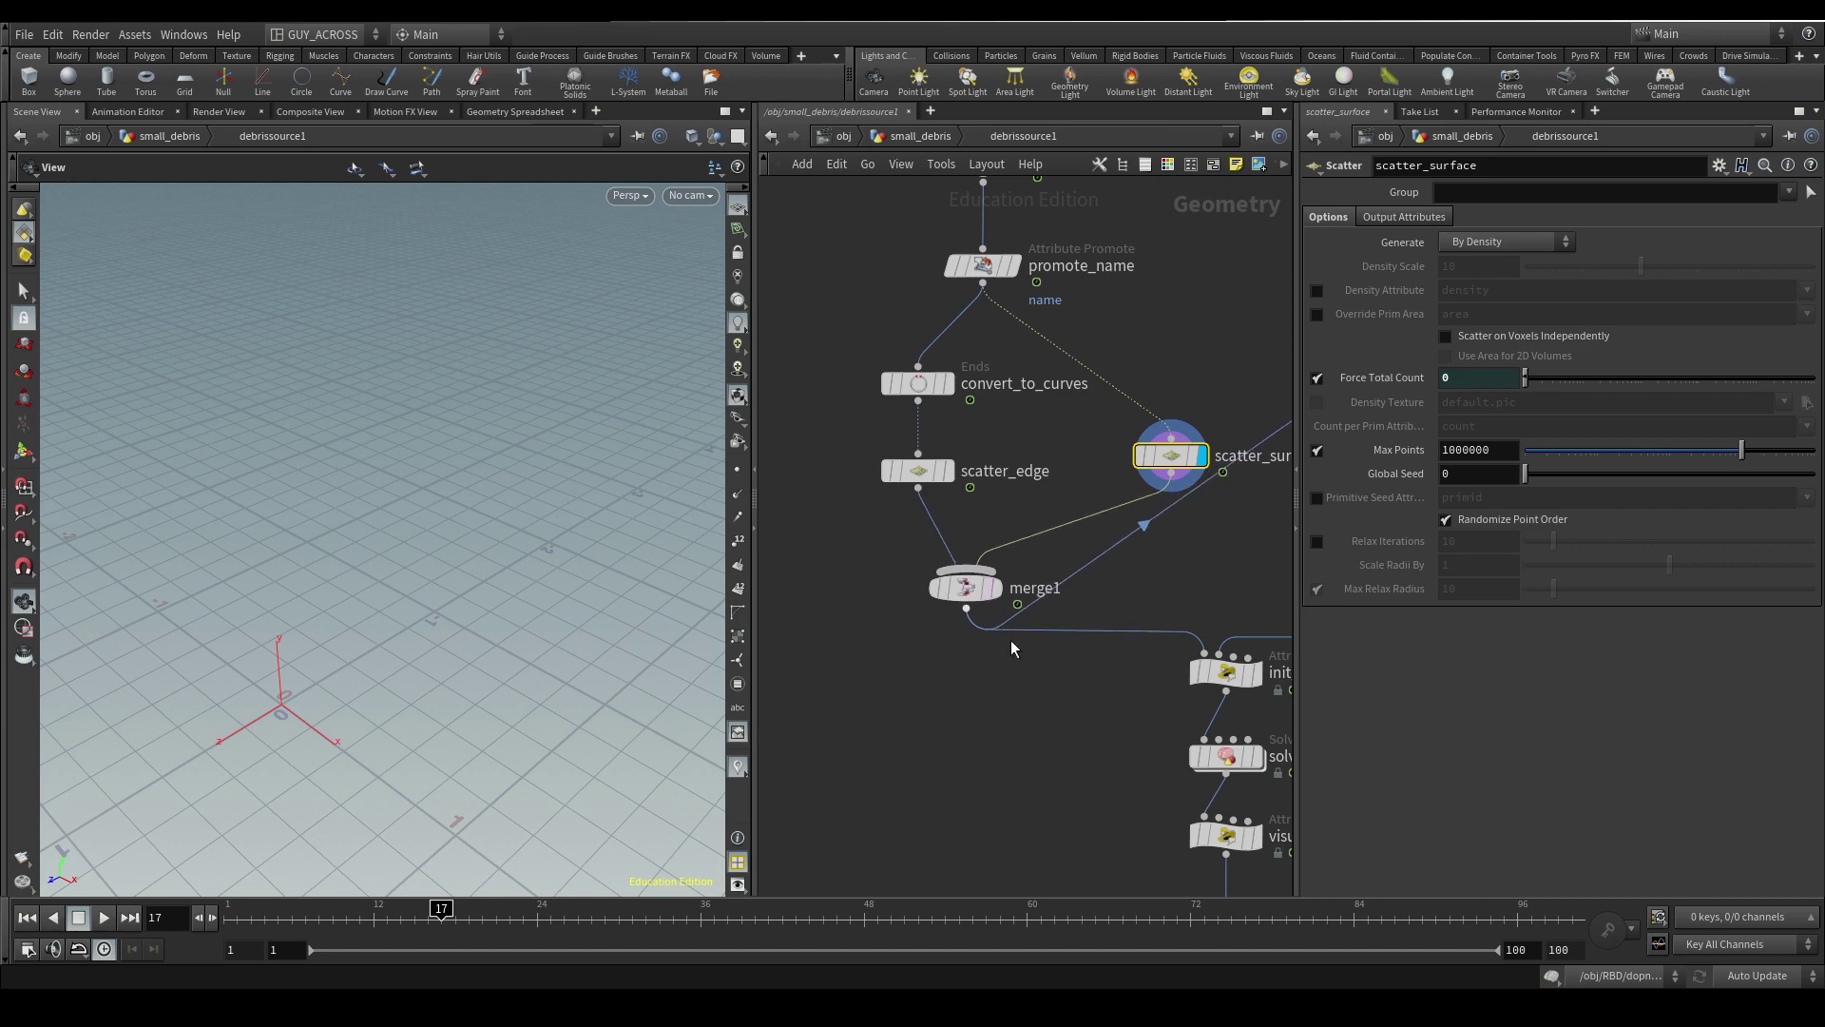
- Move timeshift1 and the init_attributes-to-output1 nodes aside to make room
{"action": "scroll", "coordinate": [1063, 654], "scroll_direction": "down", "scroll_amount": 4}
{"action": "left_click_drag", "start_coordinate": [1074, 673], "coordinate": [1017, 449]}
{"action": "left_click_drag", "start_coordinate": [1136, 425], "coordinate": [1074, 595]}
{"action": "scroll", "coordinate": [880, 567], "scroll_direction": "up", "scroll_amount": 3}
{"action": "key", "text": "Tab"}
- Insert a Time Shift node, timeshift2, on the wire below merge1
{"action": "type", "text": "ti"}
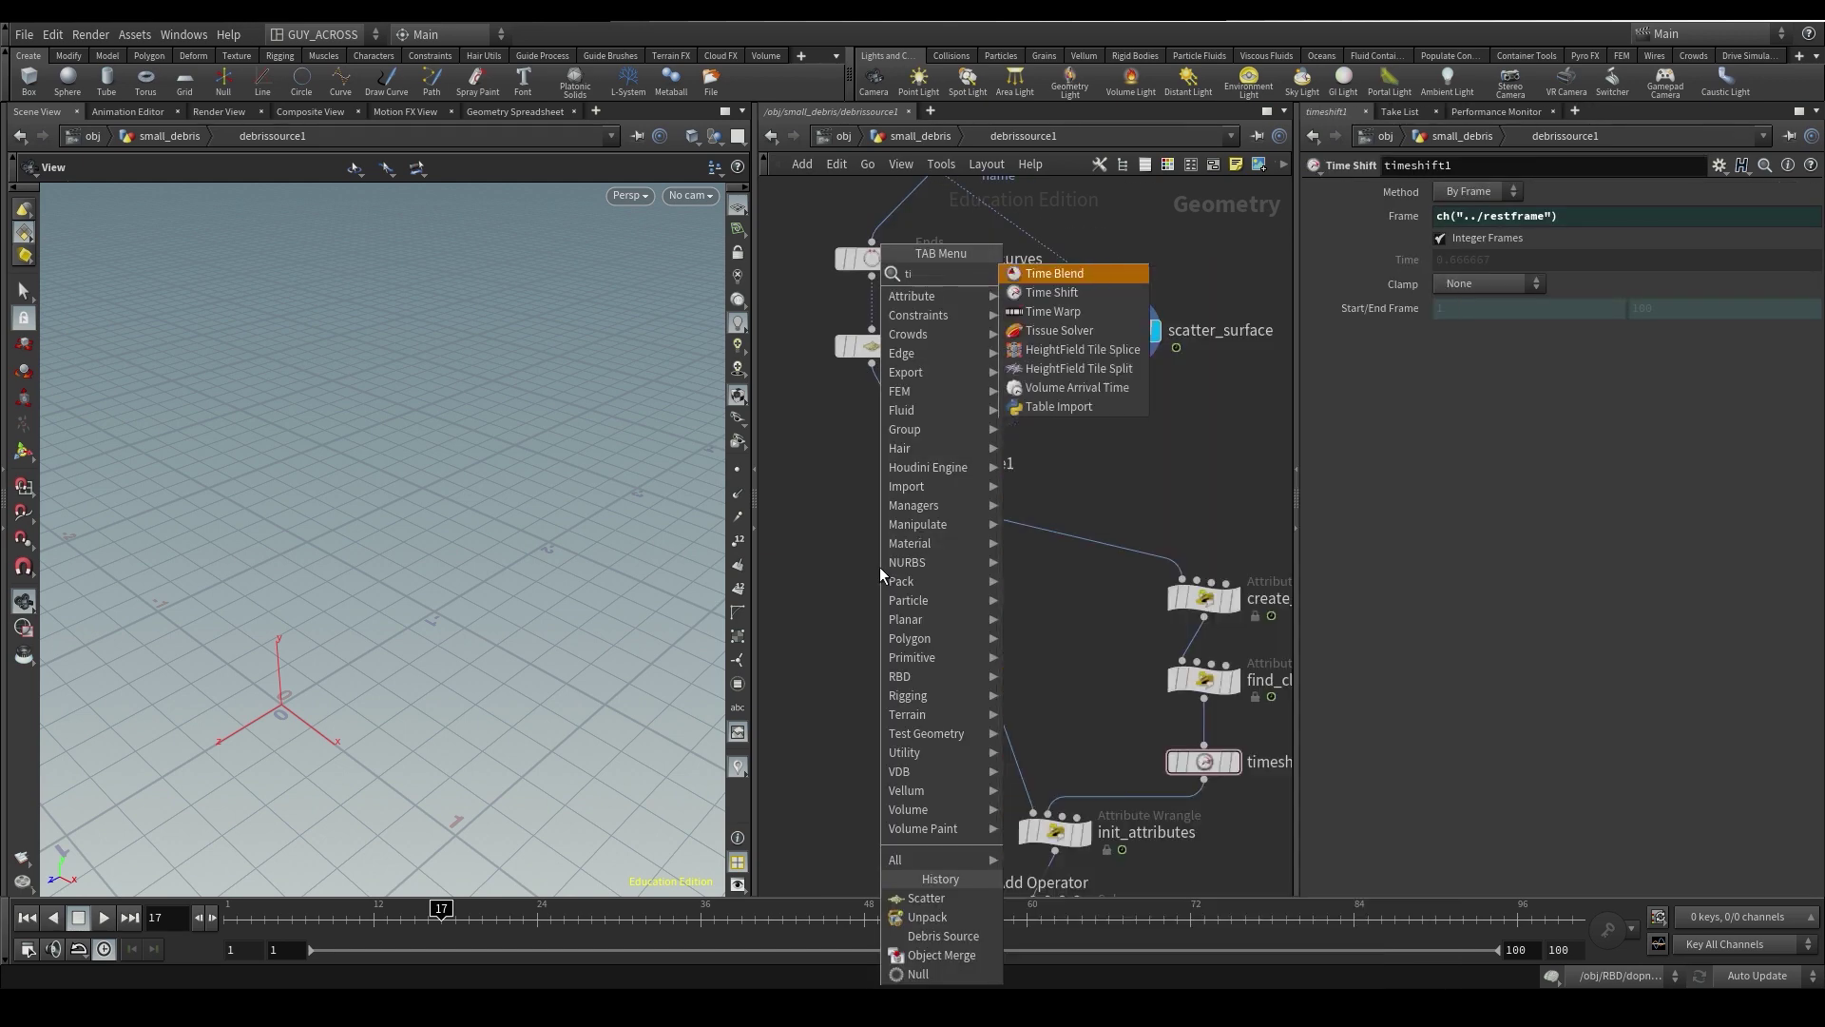
{"action": "type", "text": "mes"}
{"action": "key", "text": "Return"}
{"action": "left_click", "coordinate": [918, 538]}
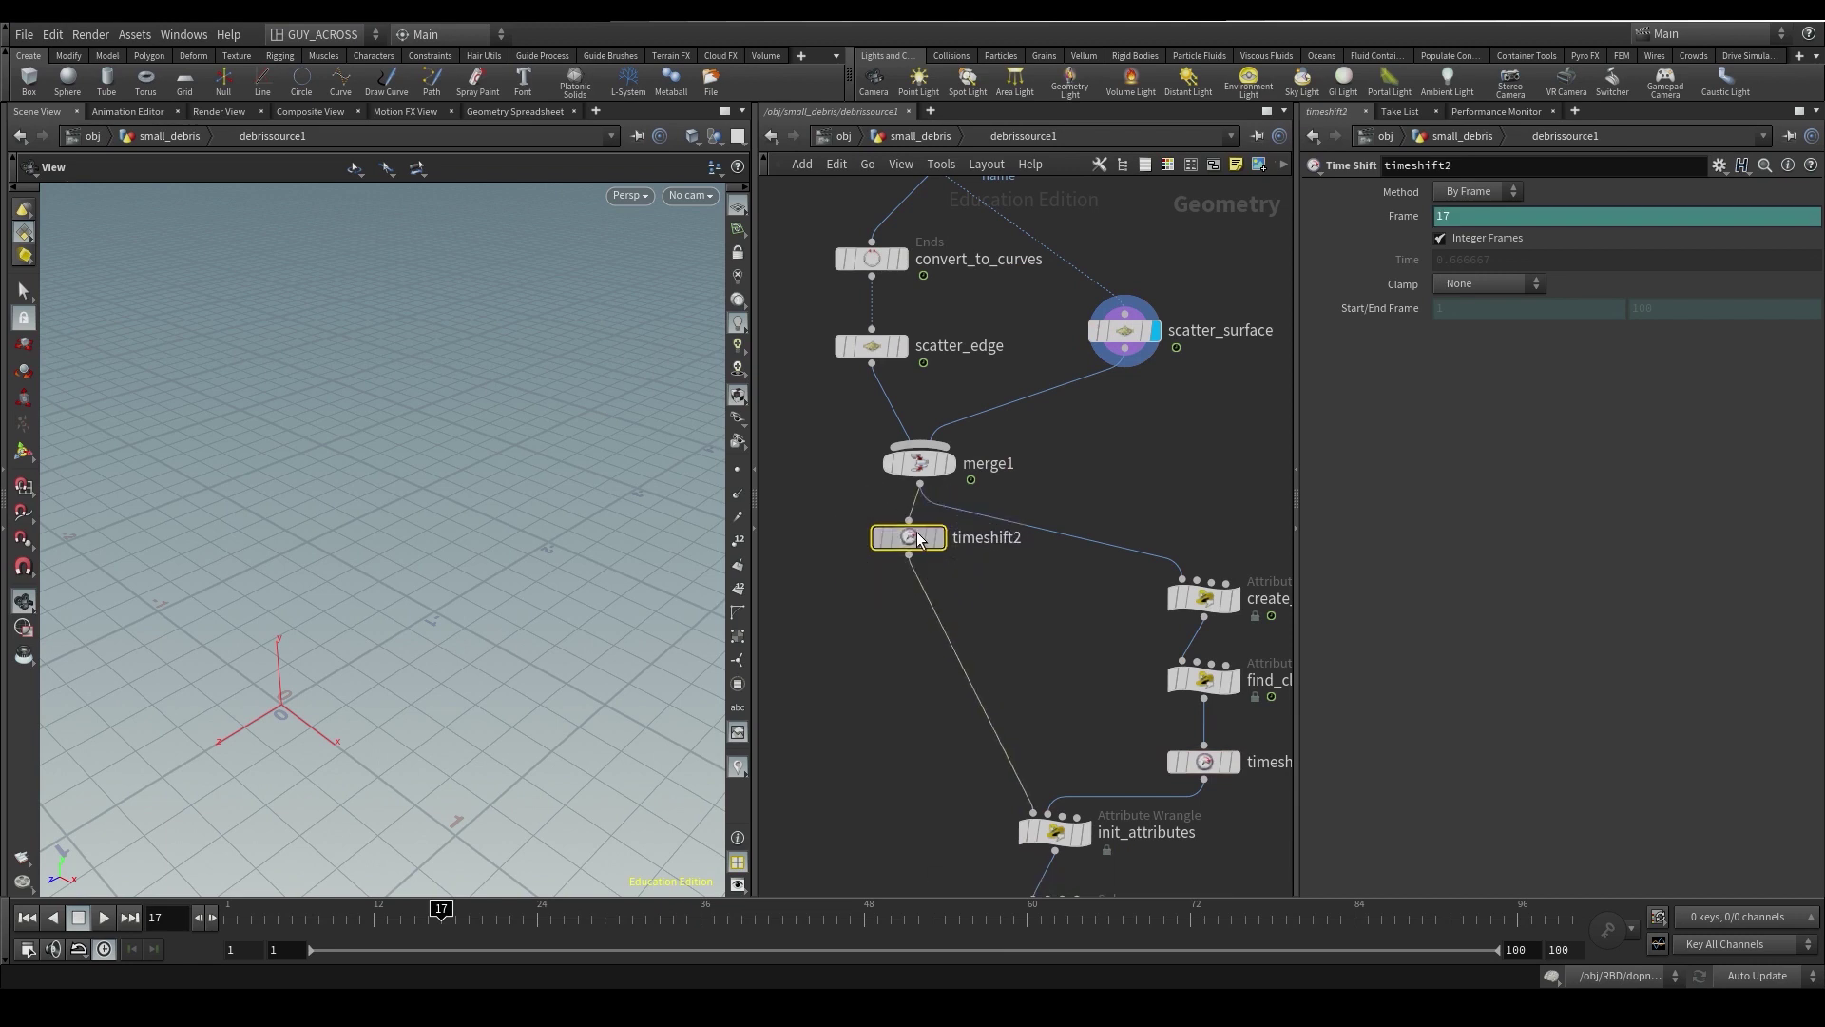
{"action": "left_click", "coordinate": [908, 554]}
- Link timeshift2's Frame to the parent's Rest Frame as ch("../restframe")
{"action": "key", "text": "u"}
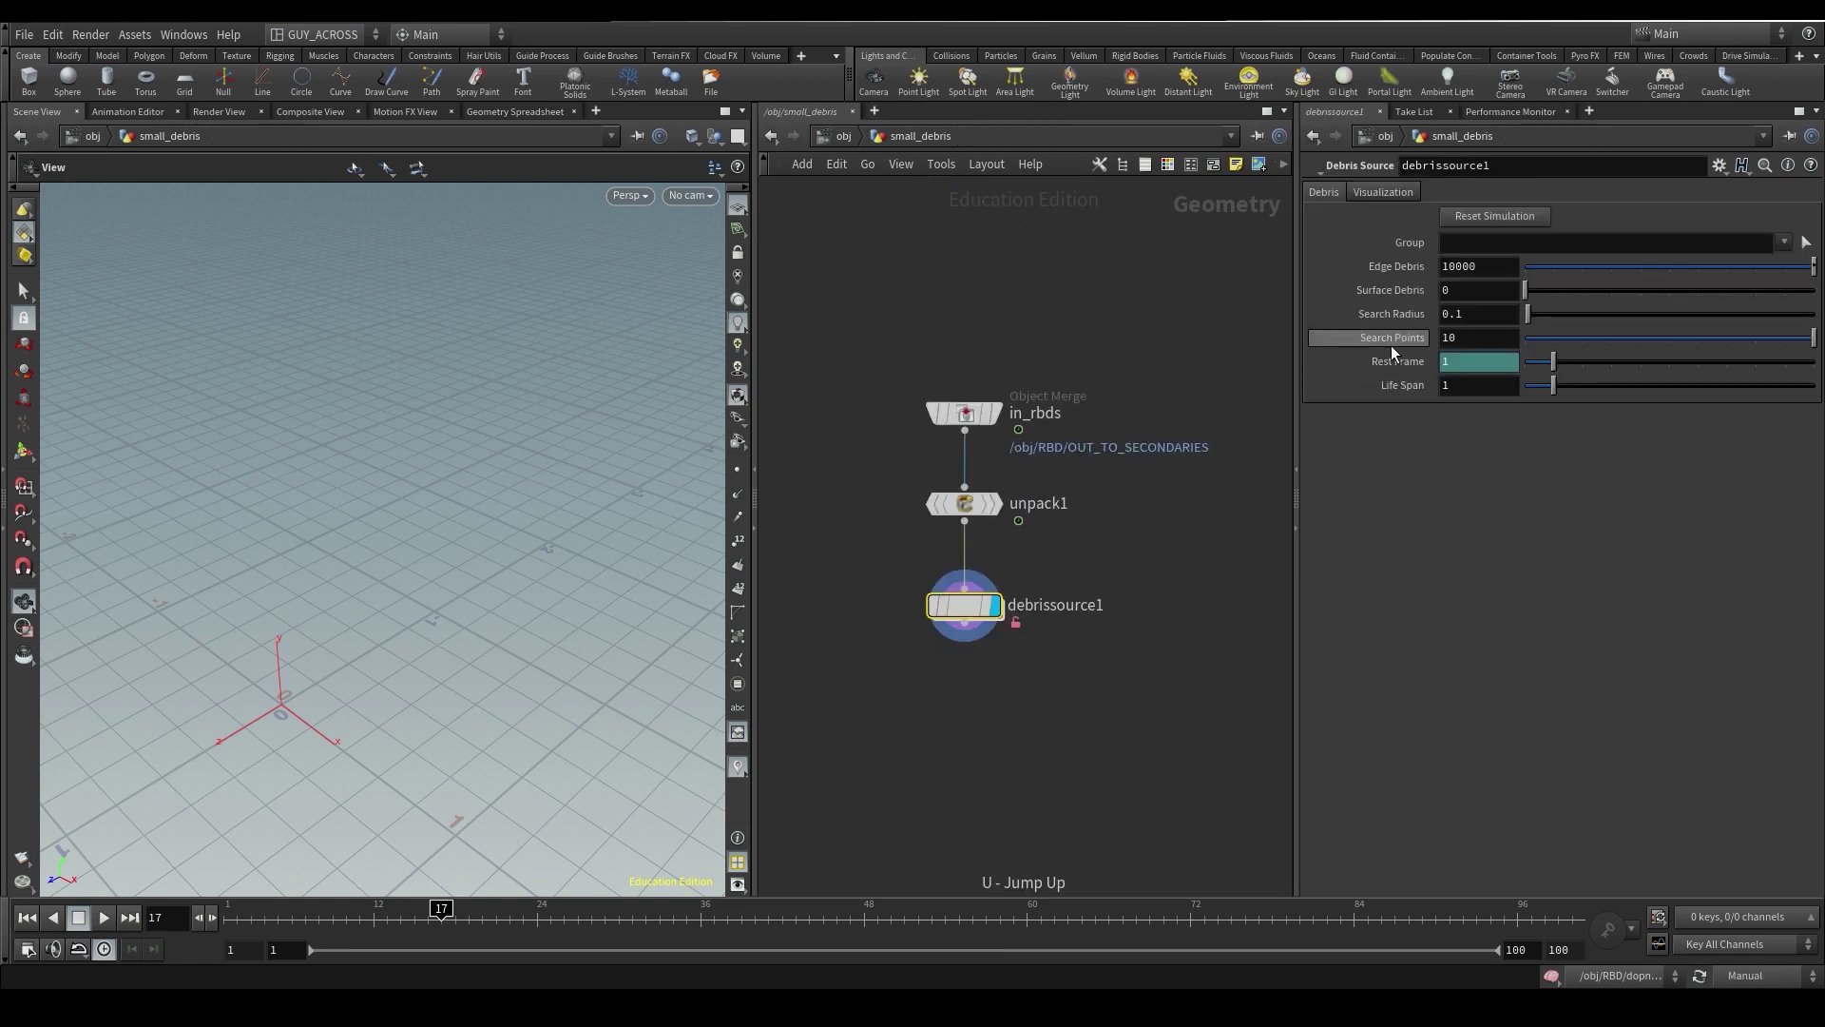
{"action": "right_click", "coordinate": [1395, 361]}
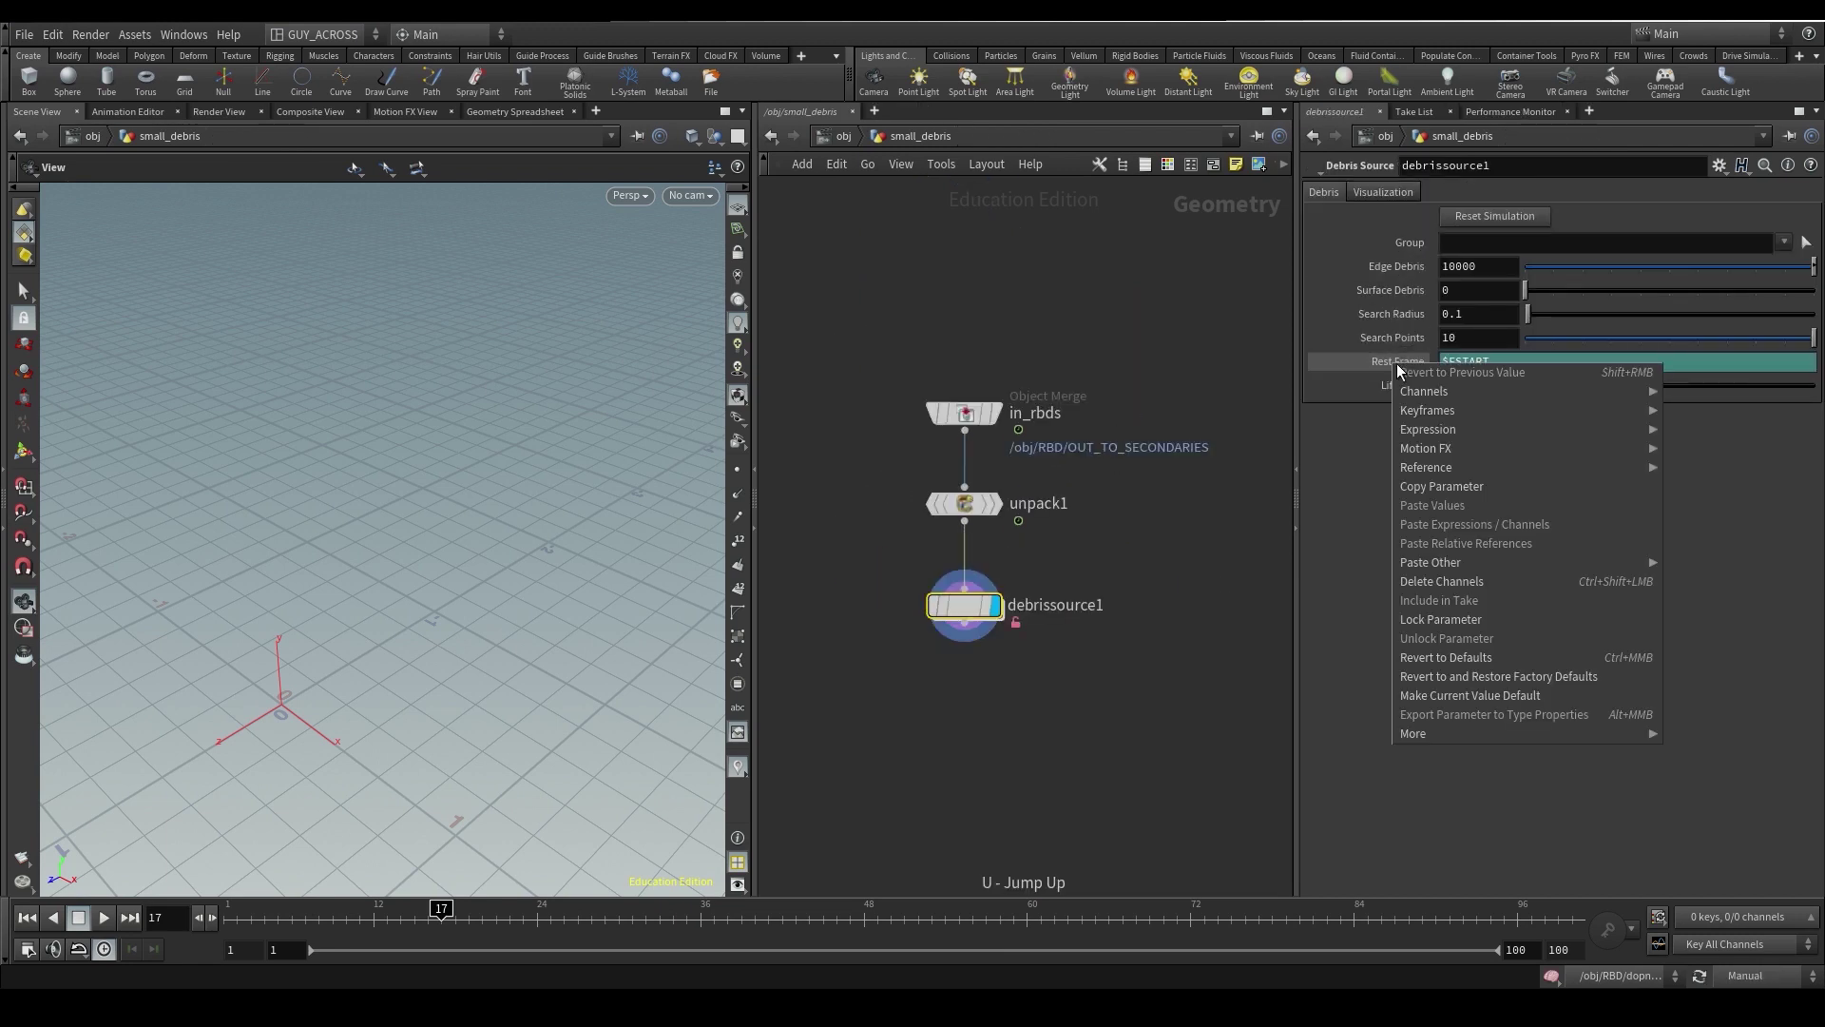
{"action": "left_click", "coordinate": [1456, 484]}
{"action": "right_click", "coordinate": [1398, 219]}
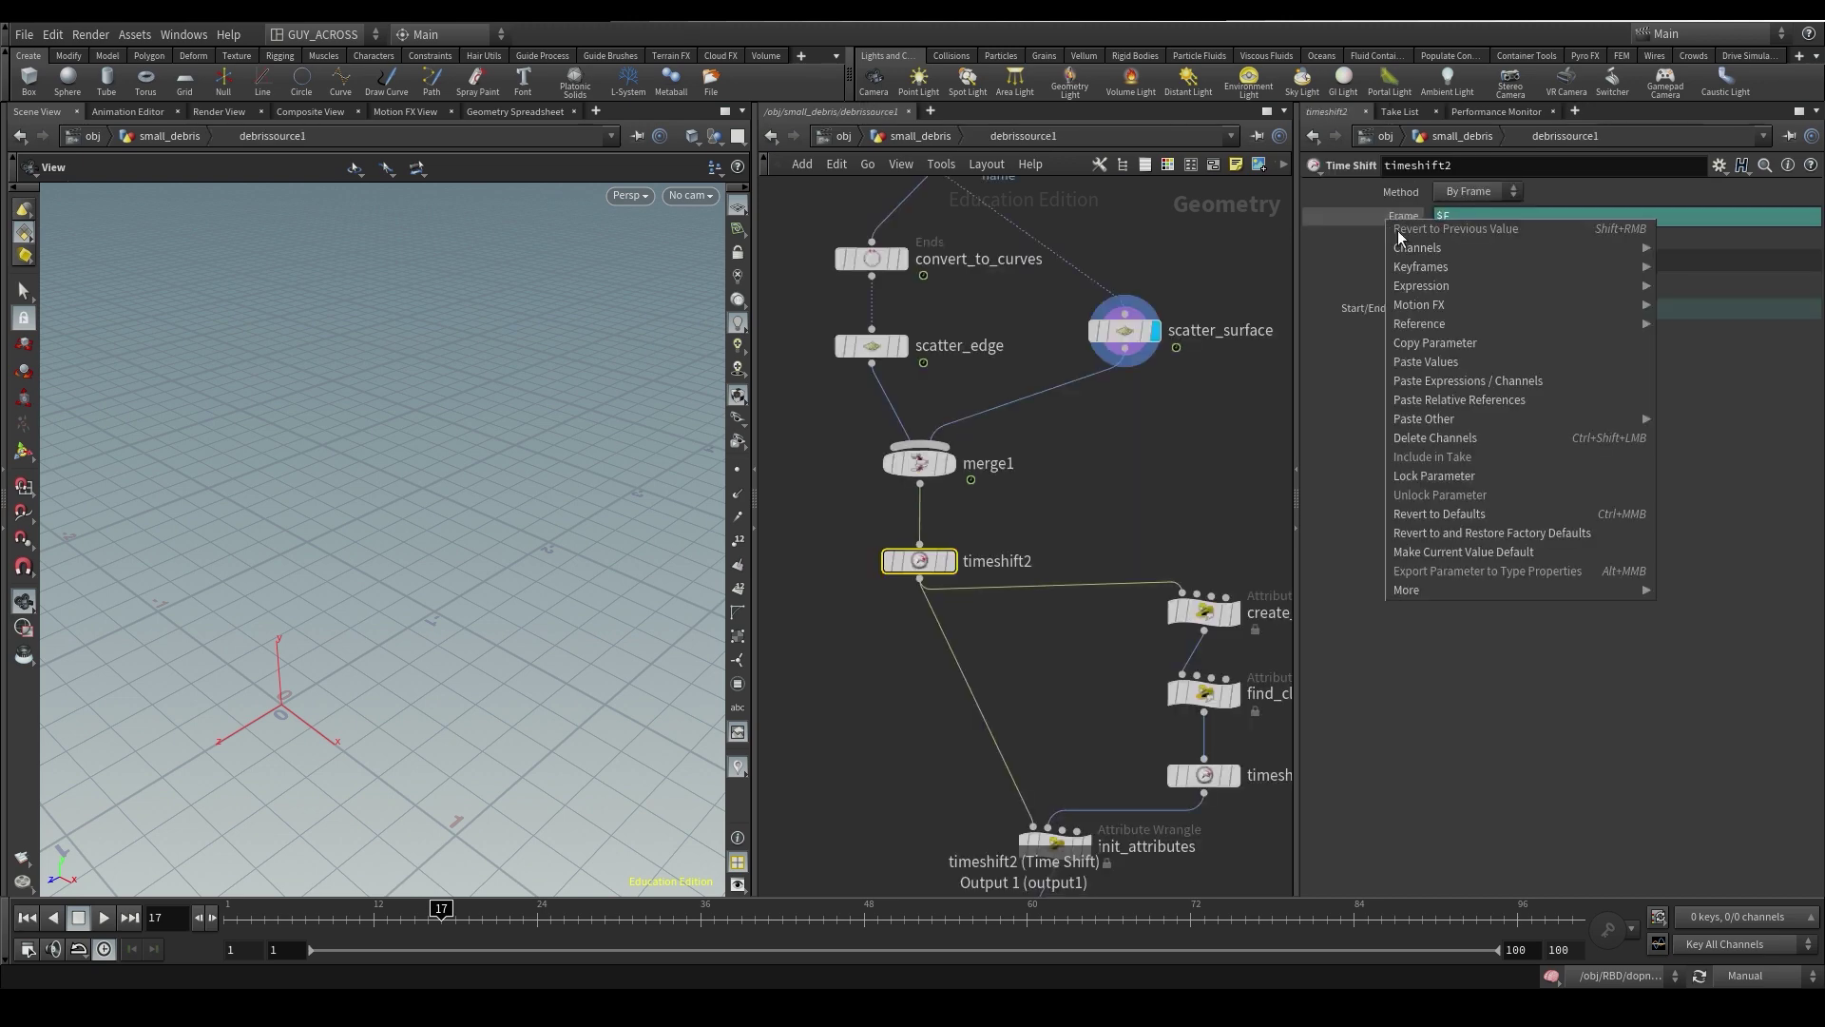
{"action": "left_click", "coordinate": [1468, 401]}
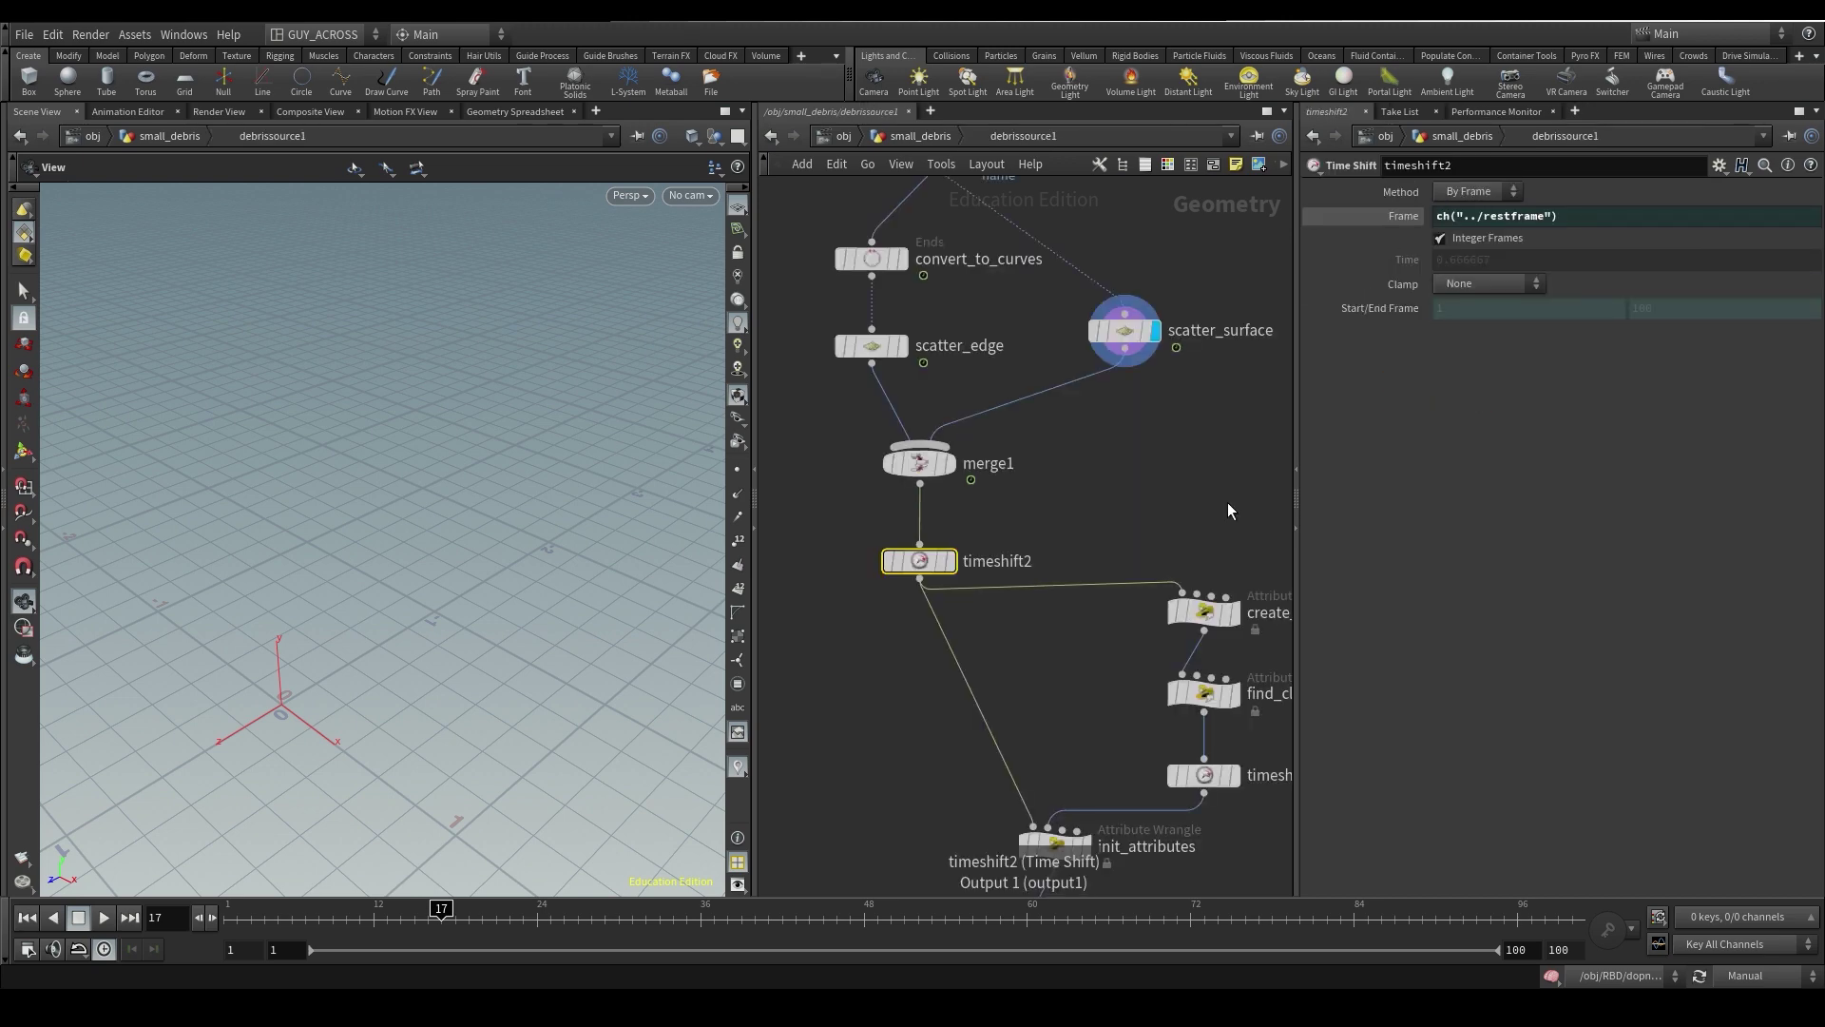
{"action": "key", "text": "Tab"}
- Add an Attribute Interpolate node beside timeshift2
{"action": "type", "text": "attrii"}
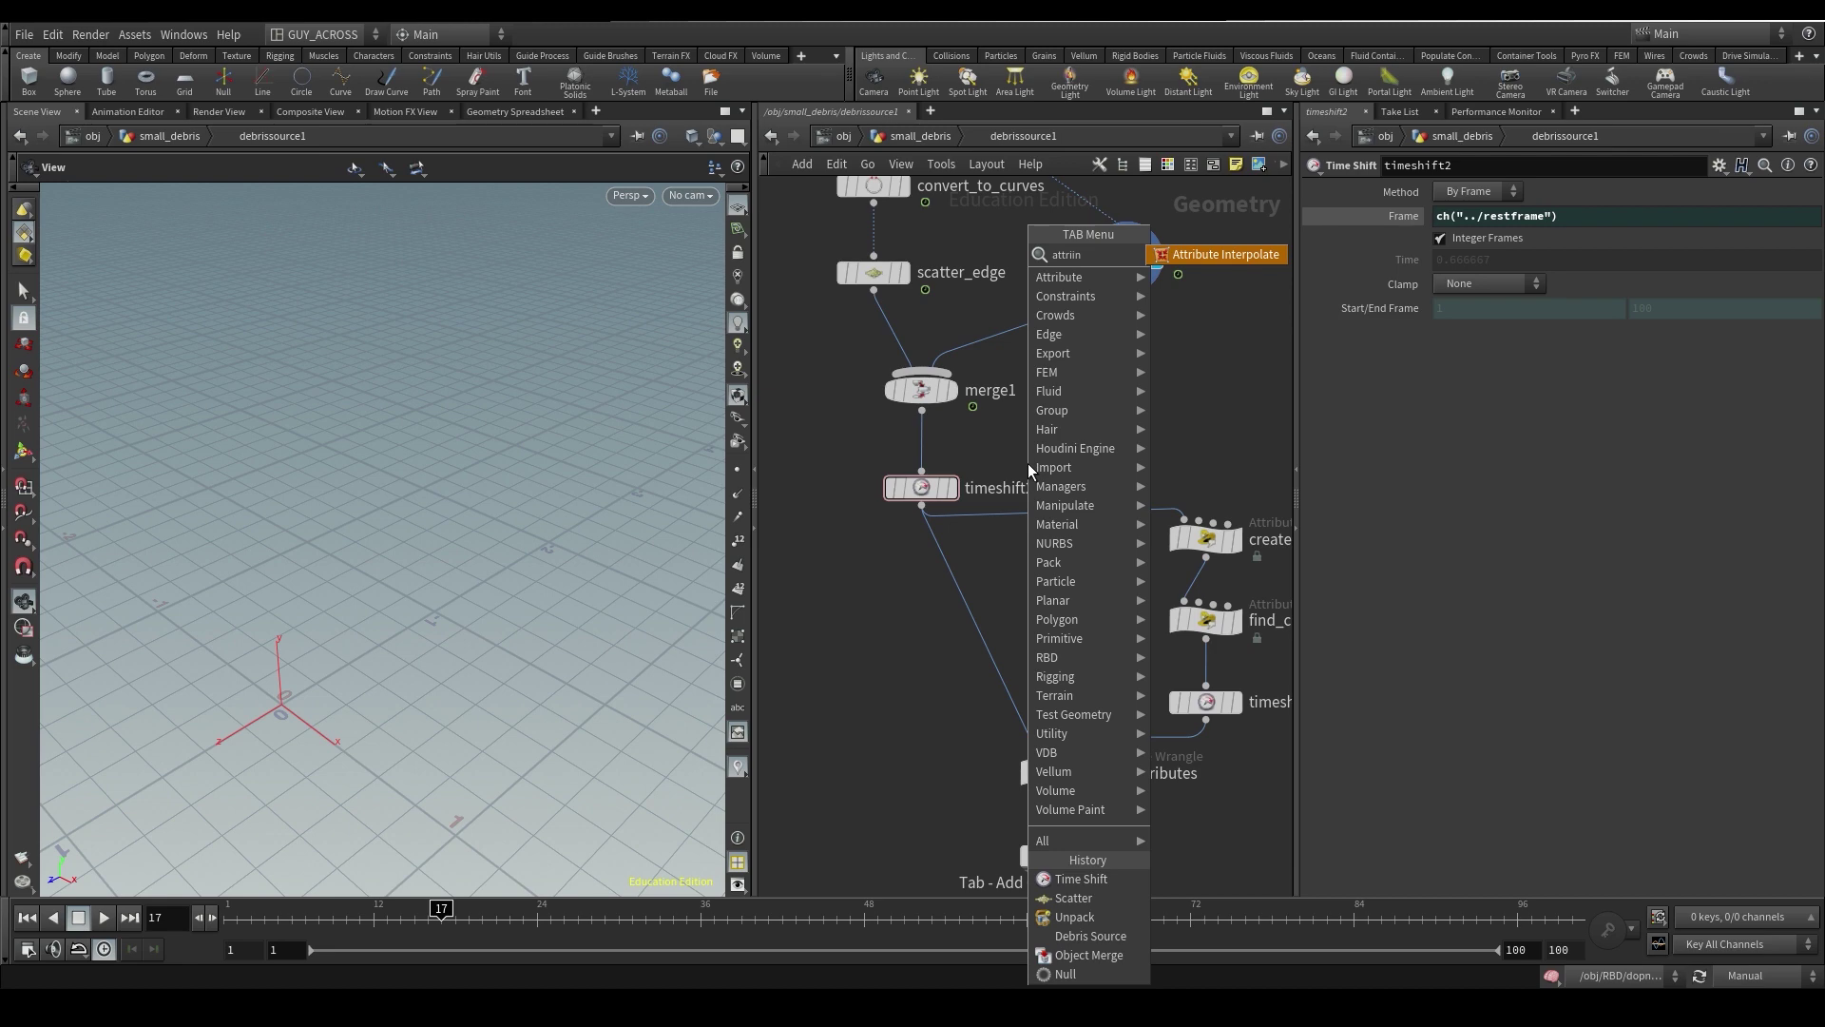
{"action": "key", "text": "Return"}
{"action": "middle_click_drag", "start_coordinate": [1028, 464], "coordinate": [1000, 638]}
- Enable source primitive number and UVW outputs on scatter_edge and scatter_surface
{"action": "left_click", "coordinate": [941, 445]}
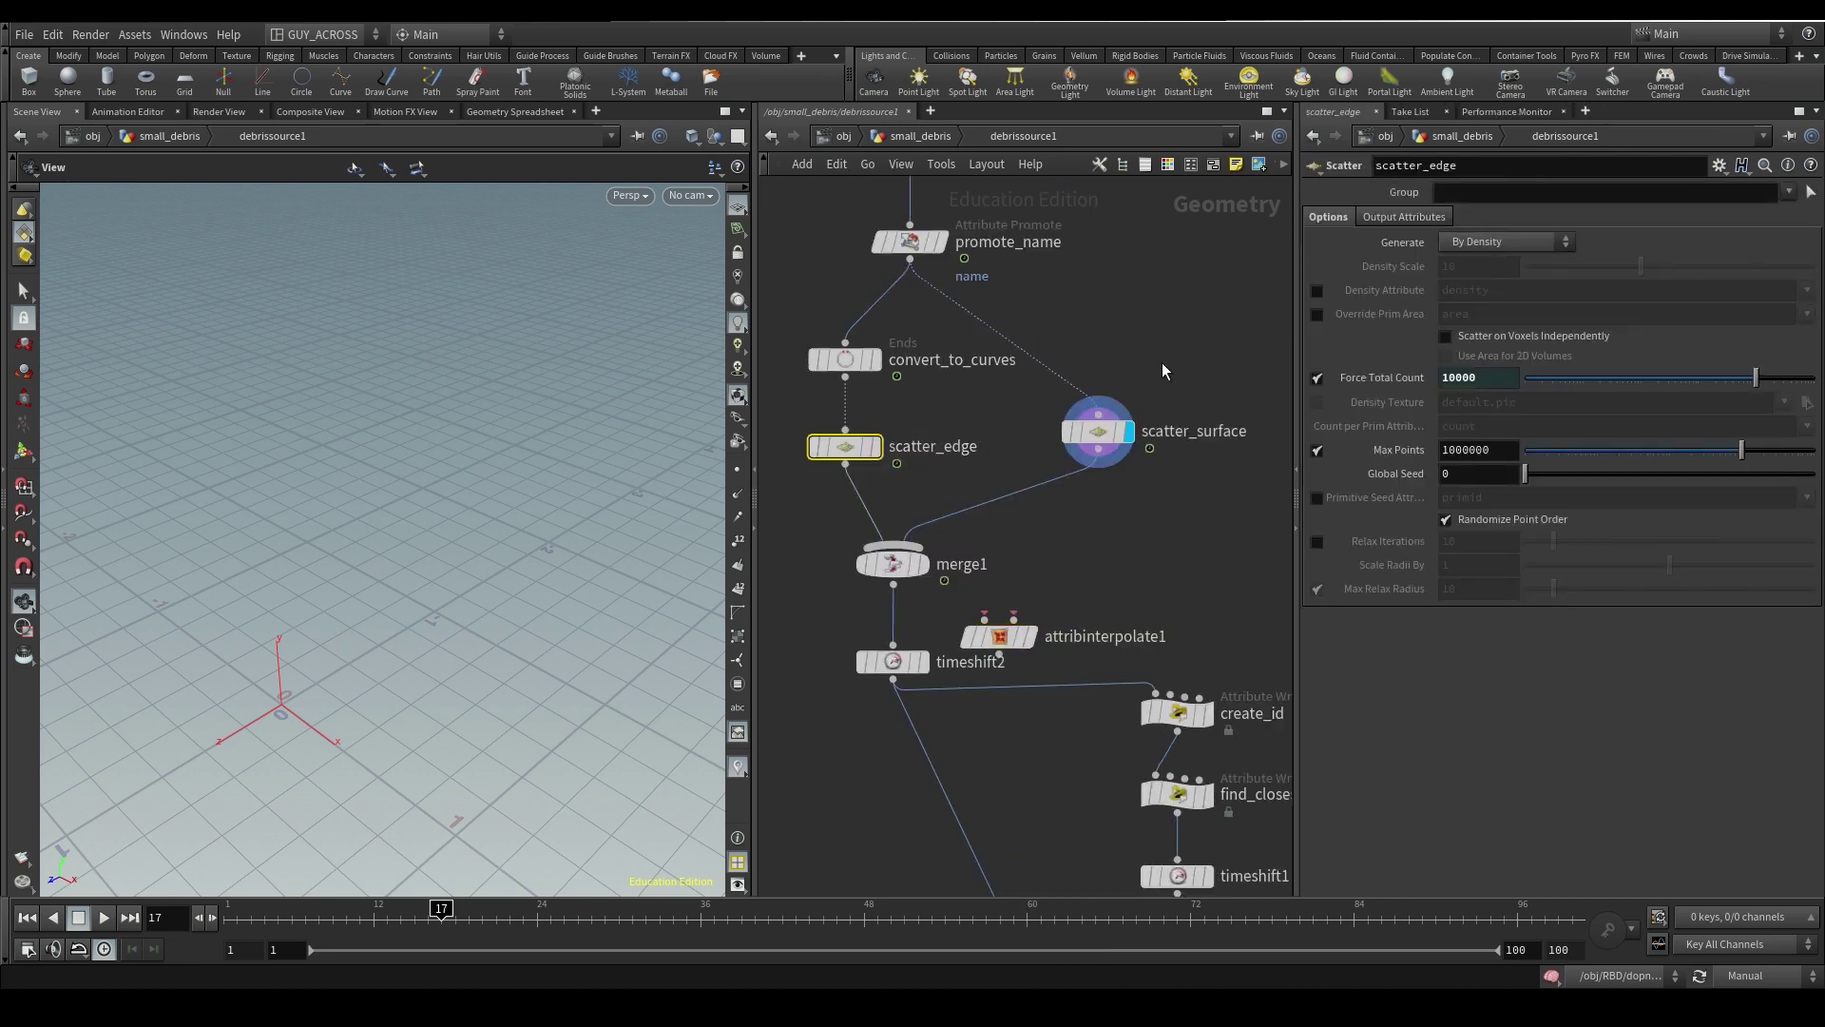
{"action": "left_click_drag", "start_coordinate": [1161, 362], "coordinate": [1081, 490], "text": "shift"}
{"action": "left_click", "coordinate": [1397, 213]}
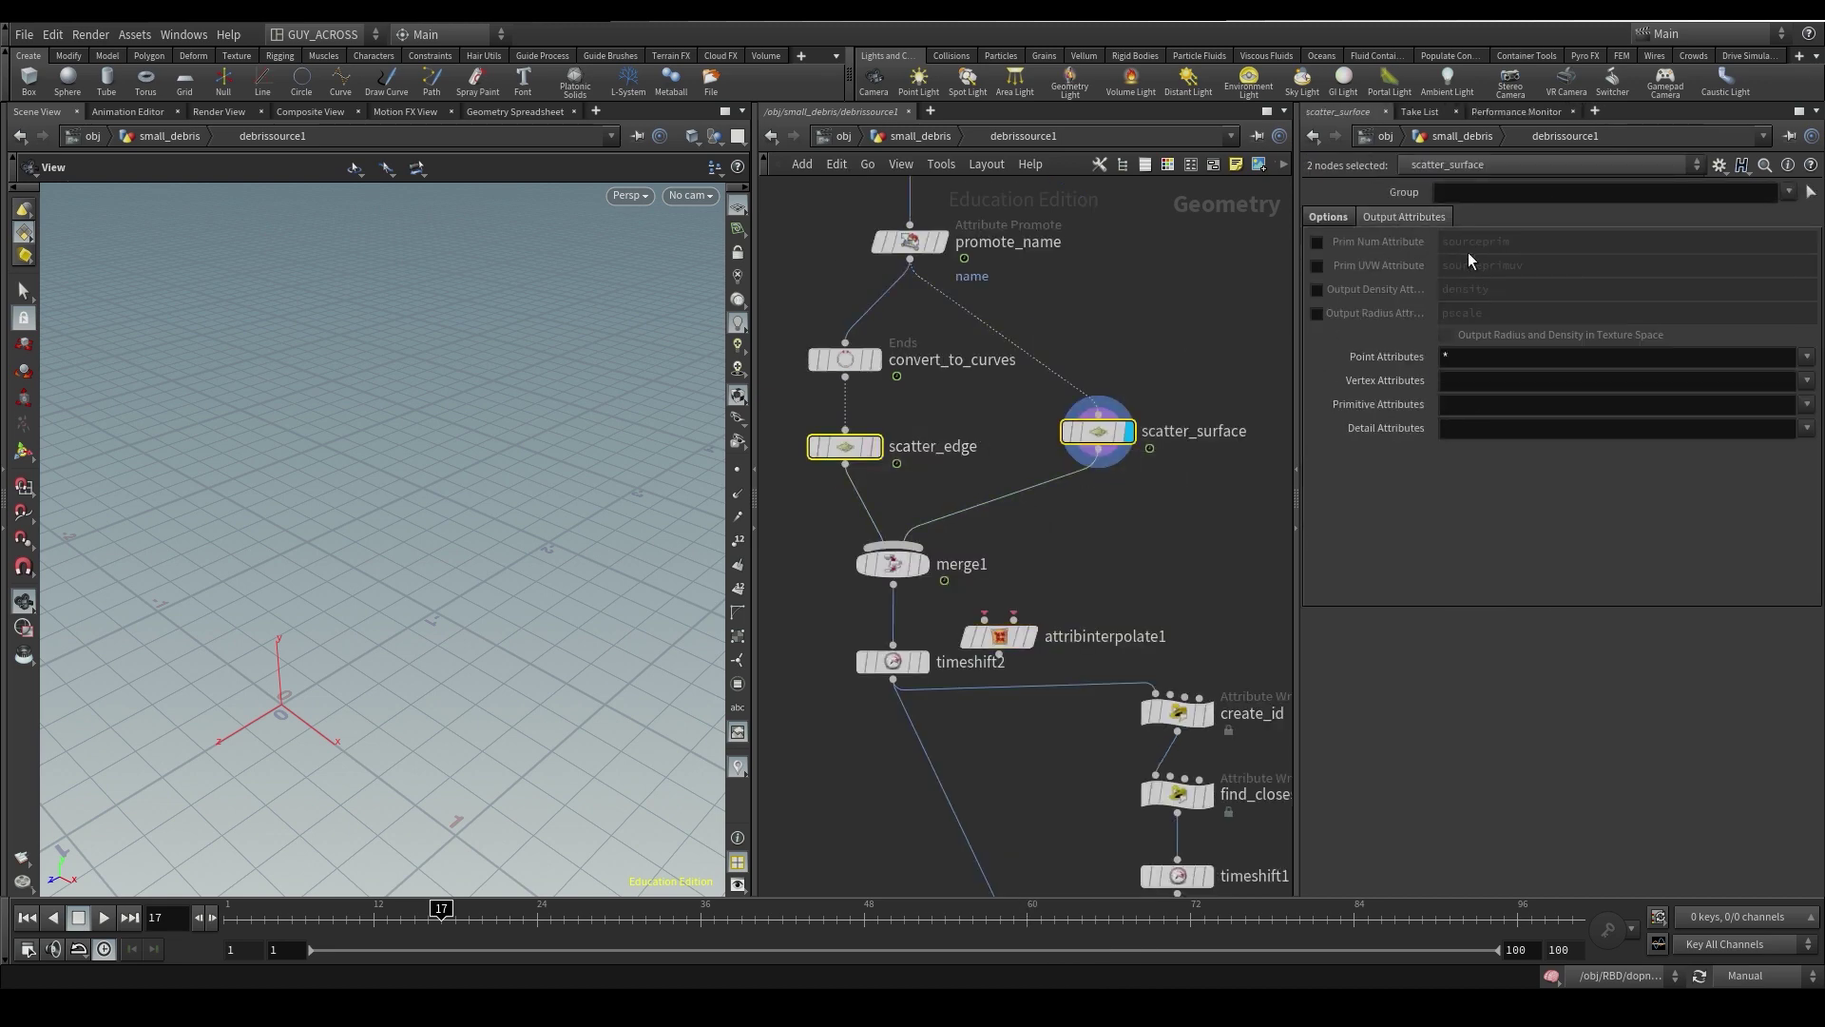
{"action": "left_click", "coordinate": [1316, 265]}
{"action": "left_click", "coordinate": [1316, 242]}
{"action": "middle_click_drag", "start_coordinate": [1176, 565], "coordinate": [1176, 534]}
{"action": "left_click", "coordinate": [1176, 533]}
{"action": "mouse_move", "coordinate": [1035, 587]}
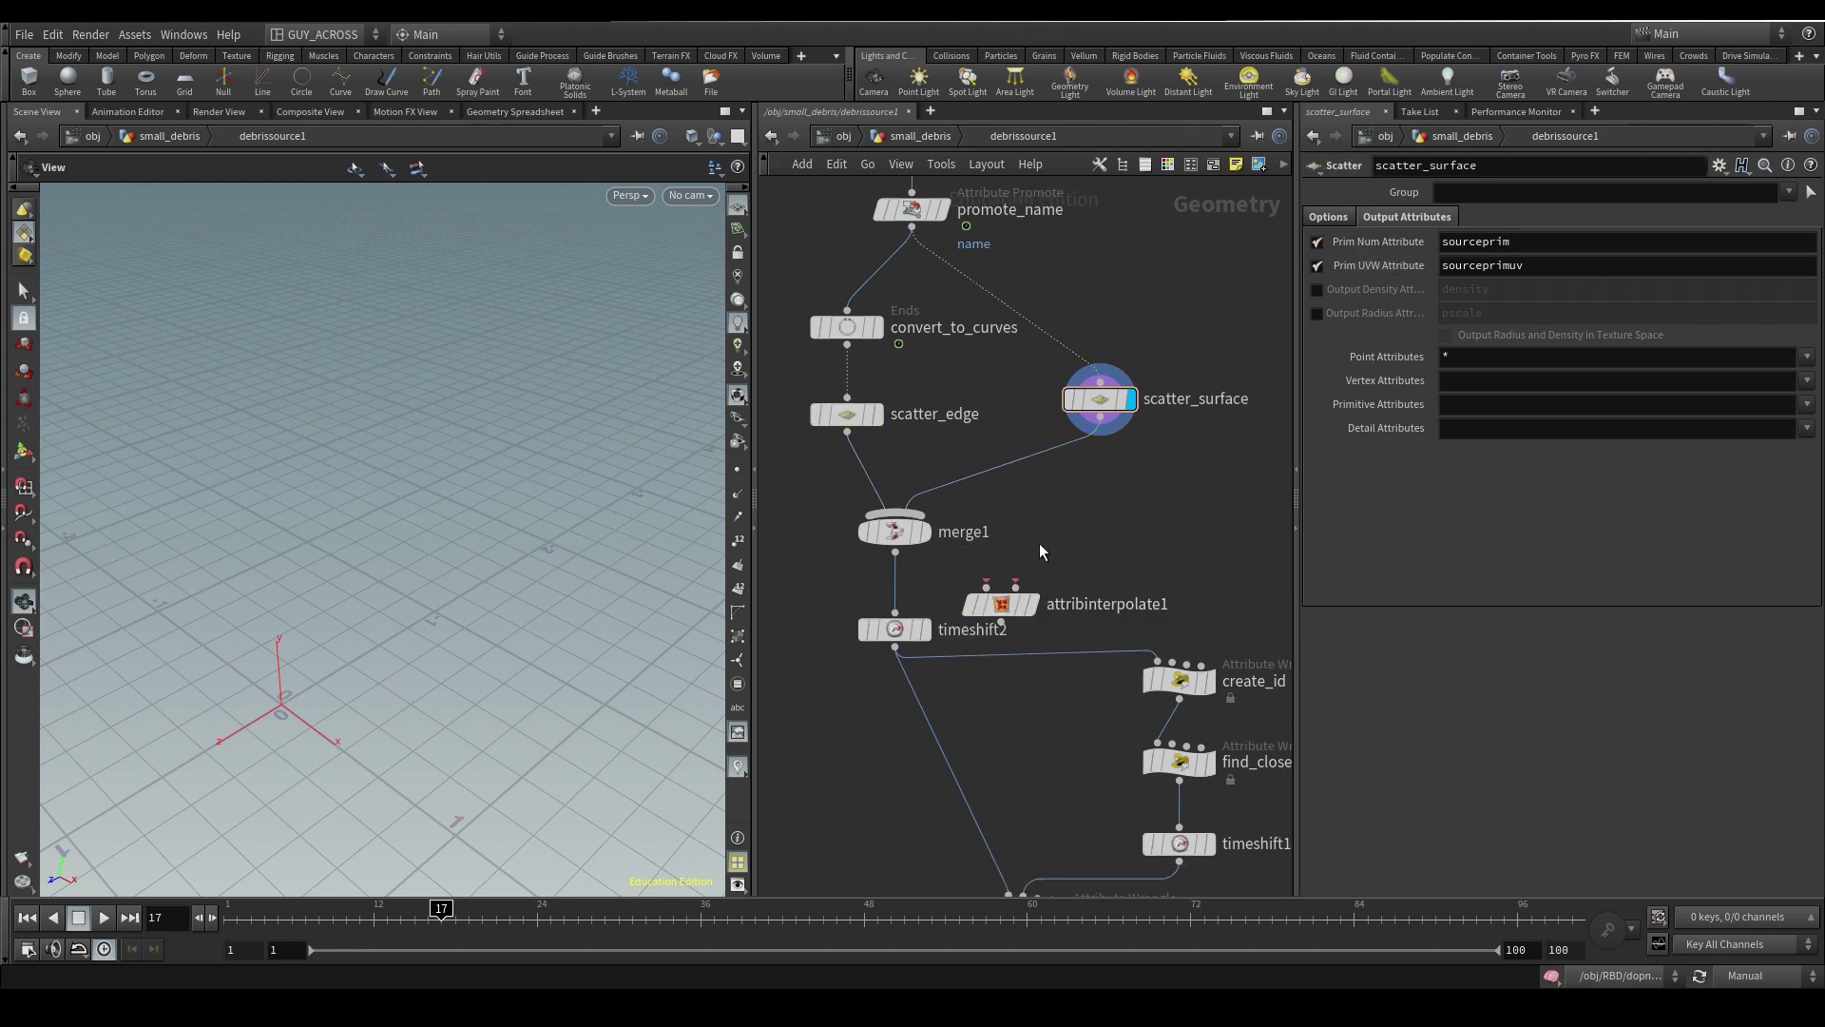
- Wire attribinterpolate1's inputs from timeshift2 and promote_name, and preview its points
{"action": "scroll", "coordinate": [1144, 515], "scroll_direction": "down", "scroll_amount": 2}
{"action": "left_click_drag", "start_coordinate": [1017, 515], "coordinate": [929, 550]}
{"action": "key", "text": "ctrl+z"}
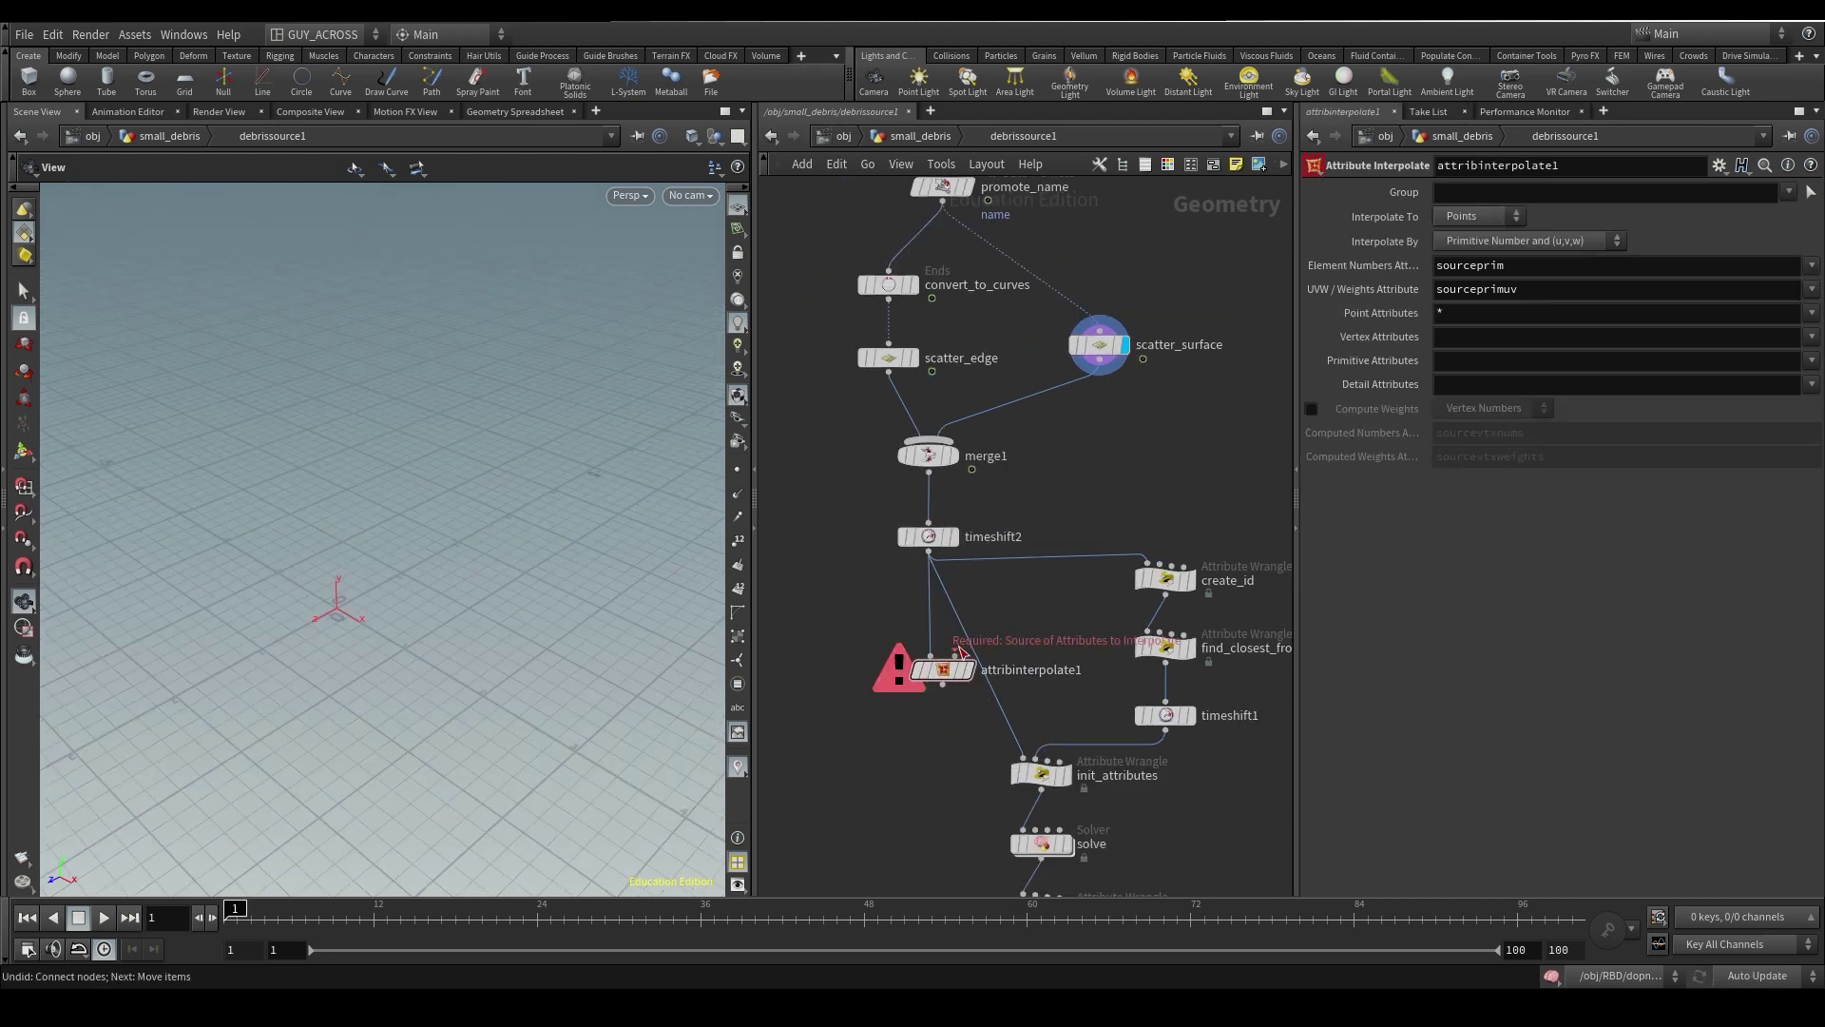
{"action": "left_click", "coordinate": [954, 655]}
{"action": "left_click", "coordinate": [942, 201]}
{"action": "left_click", "coordinate": [967, 670]}
{"action": "key", "text": "Up"}
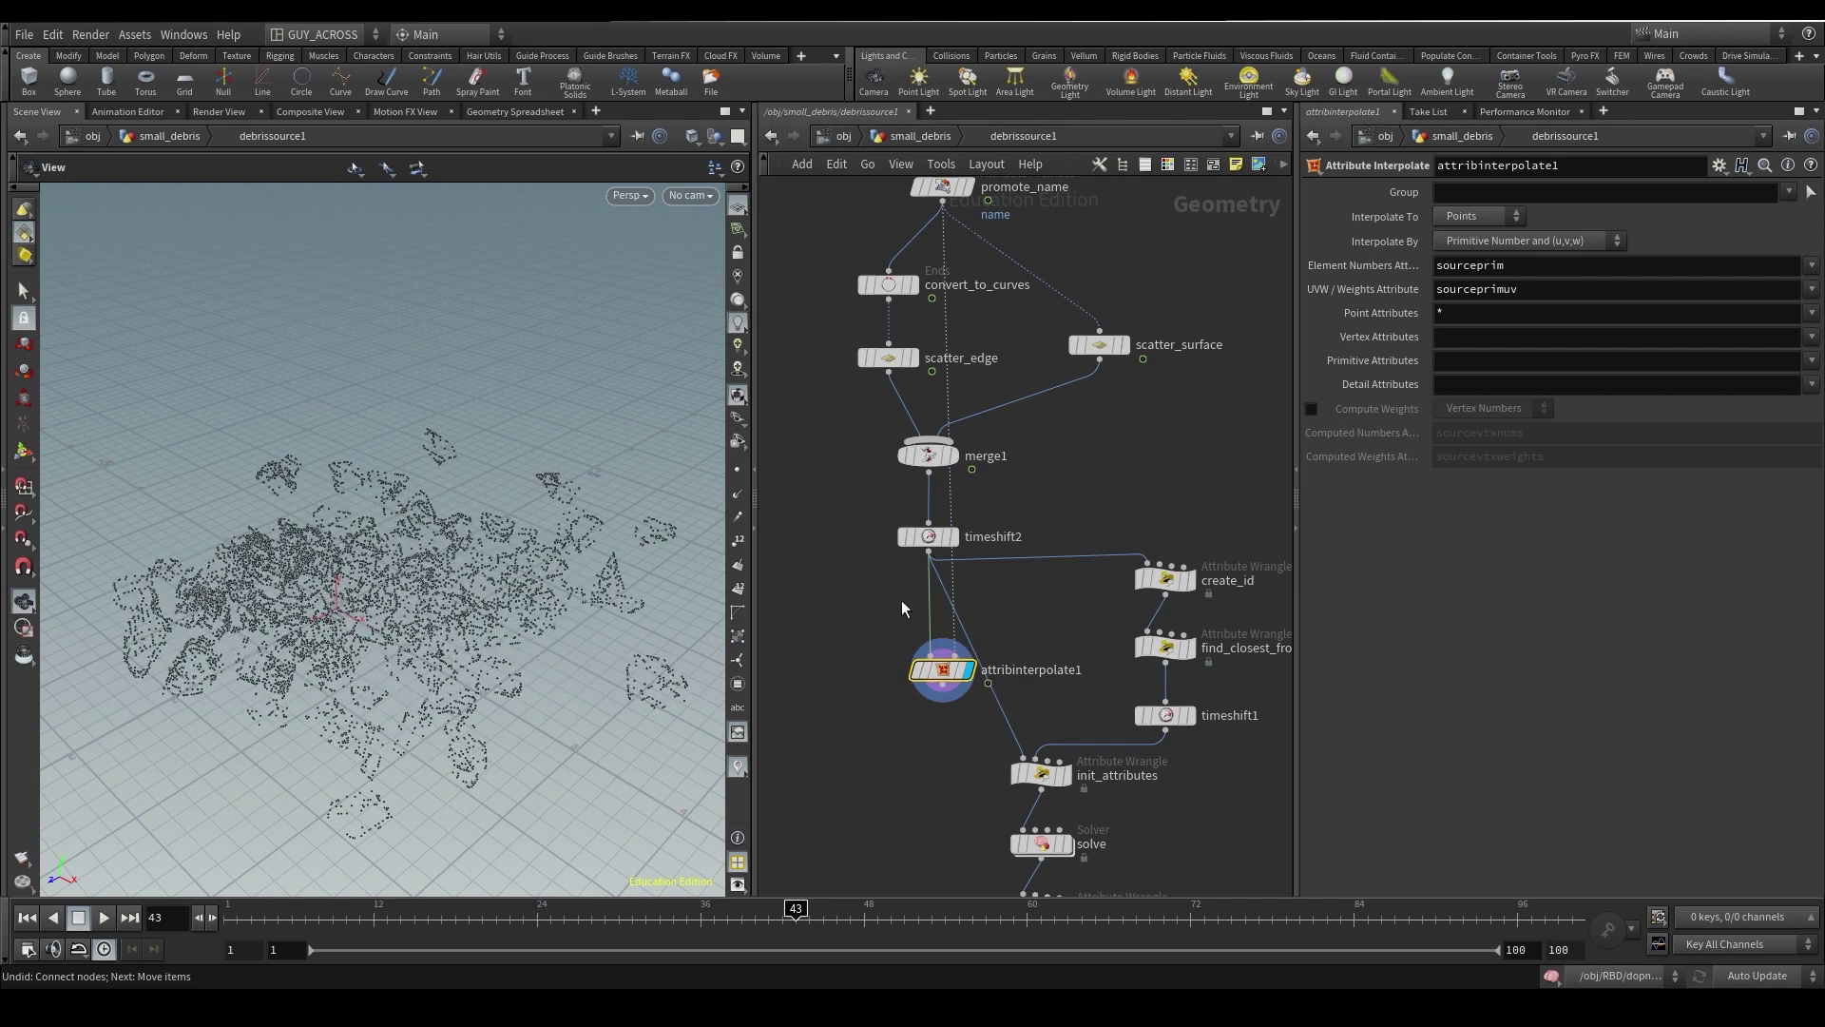
- Review the timeshift2, attribinterpolate1 and promote_name settings at an earlier frame
{"action": "left_click_drag", "start_coordinate": [1182, 225], "coordinate": [849, 481]}
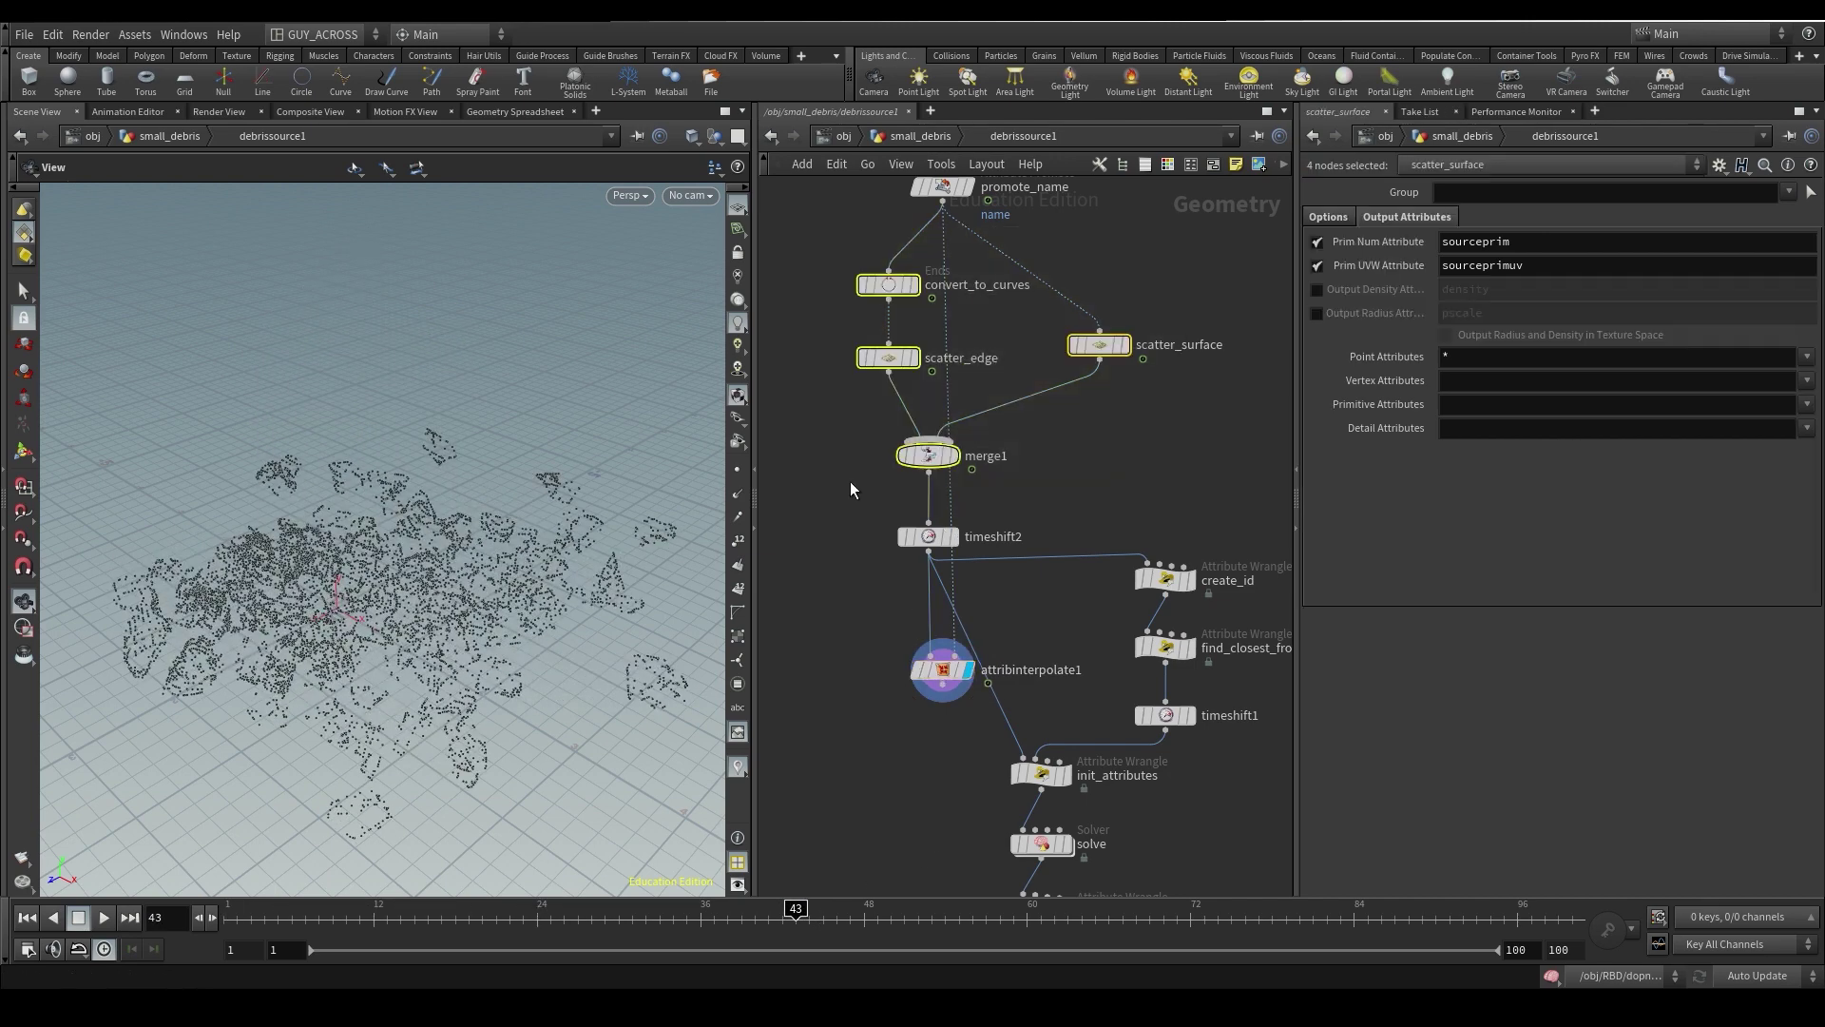
{"action": "left_click", "coordinate": [956, 534]}
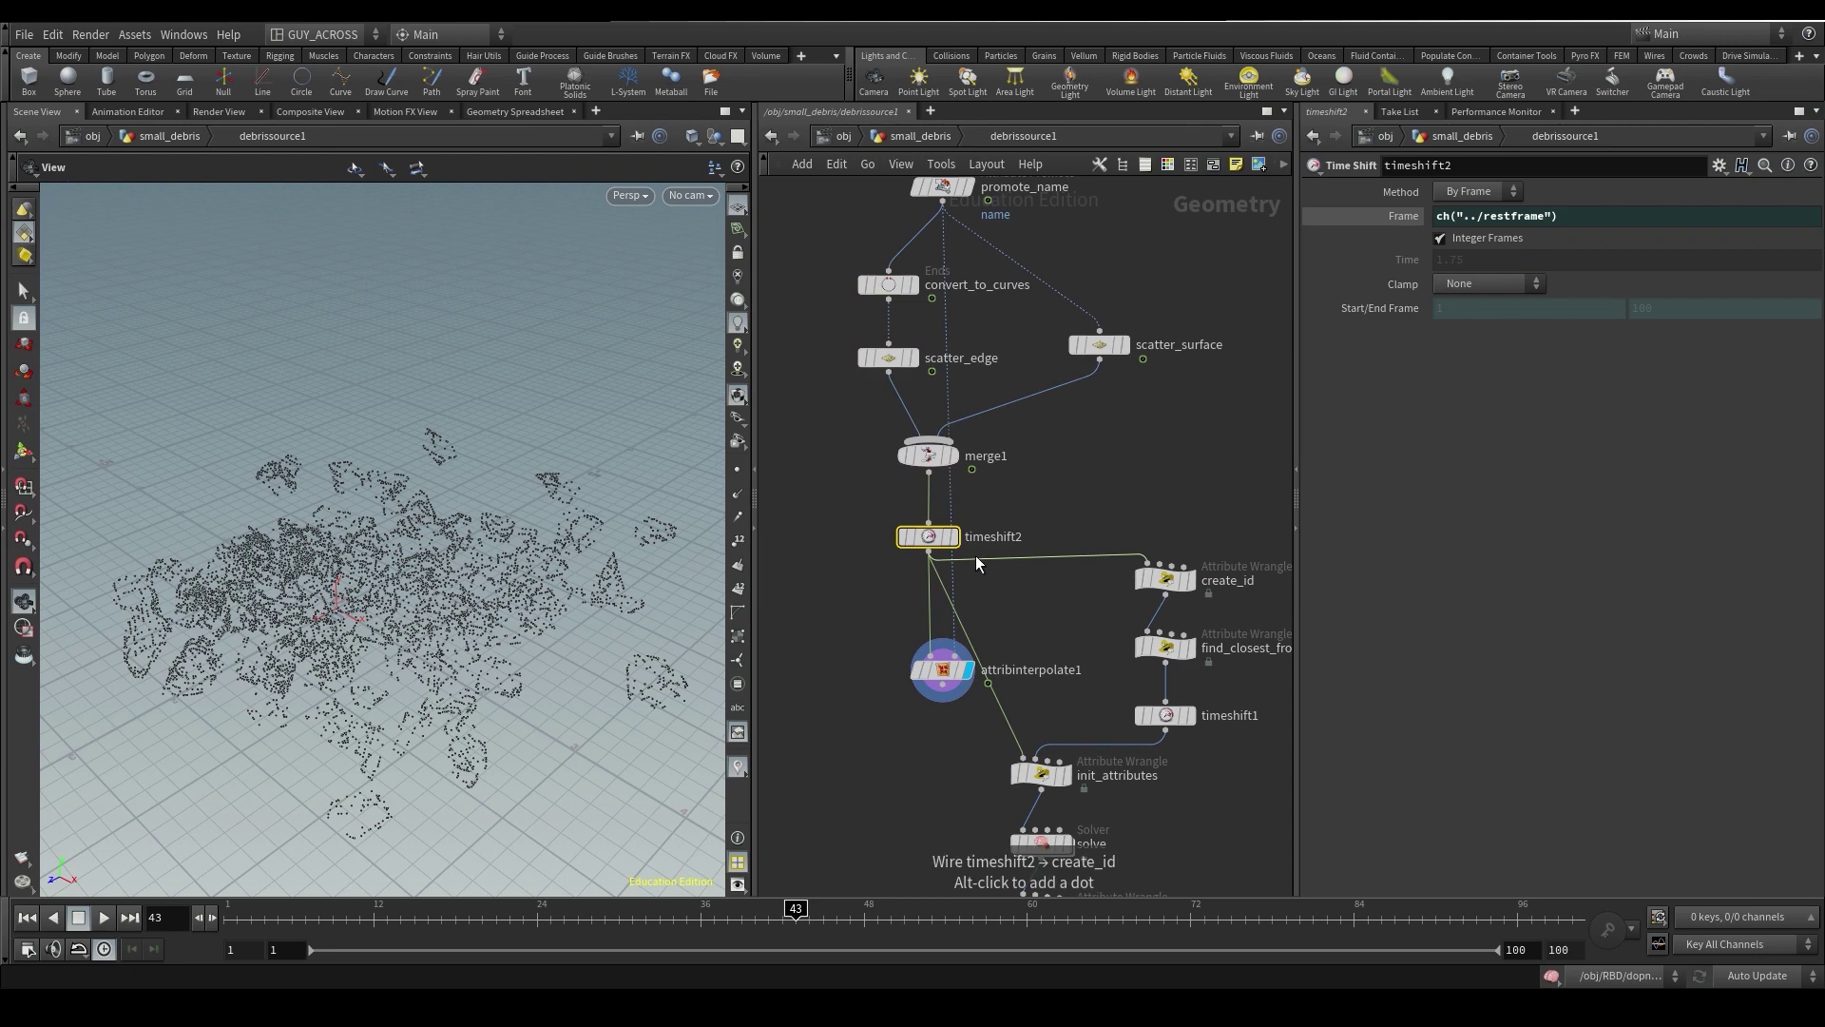
{"action": "left_click", "coordinate": [943, 673]}
{"action": "left_click", "coordinate": [943, 190]}
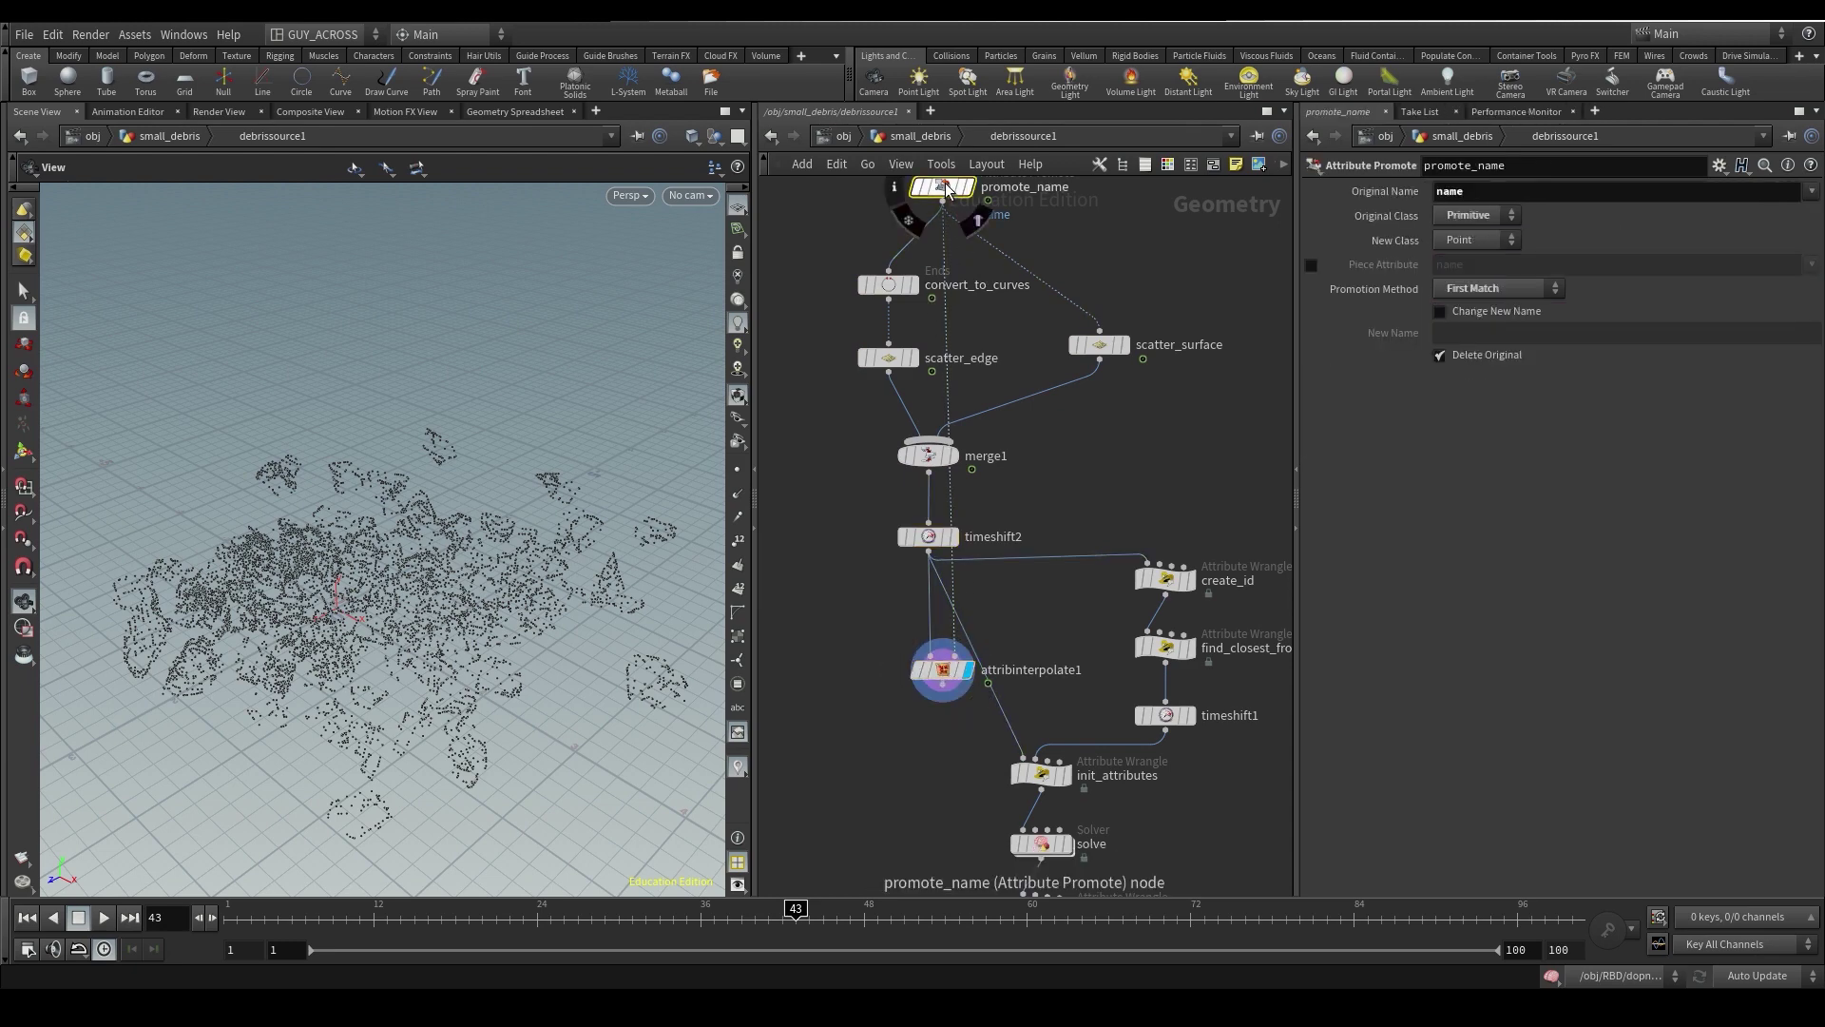
{"action": "left_click", "coordinate": [951, 672]}
{"action": "left_click_drag", "start_coordinate": [722, 914], "coordinate": [684, 937]}
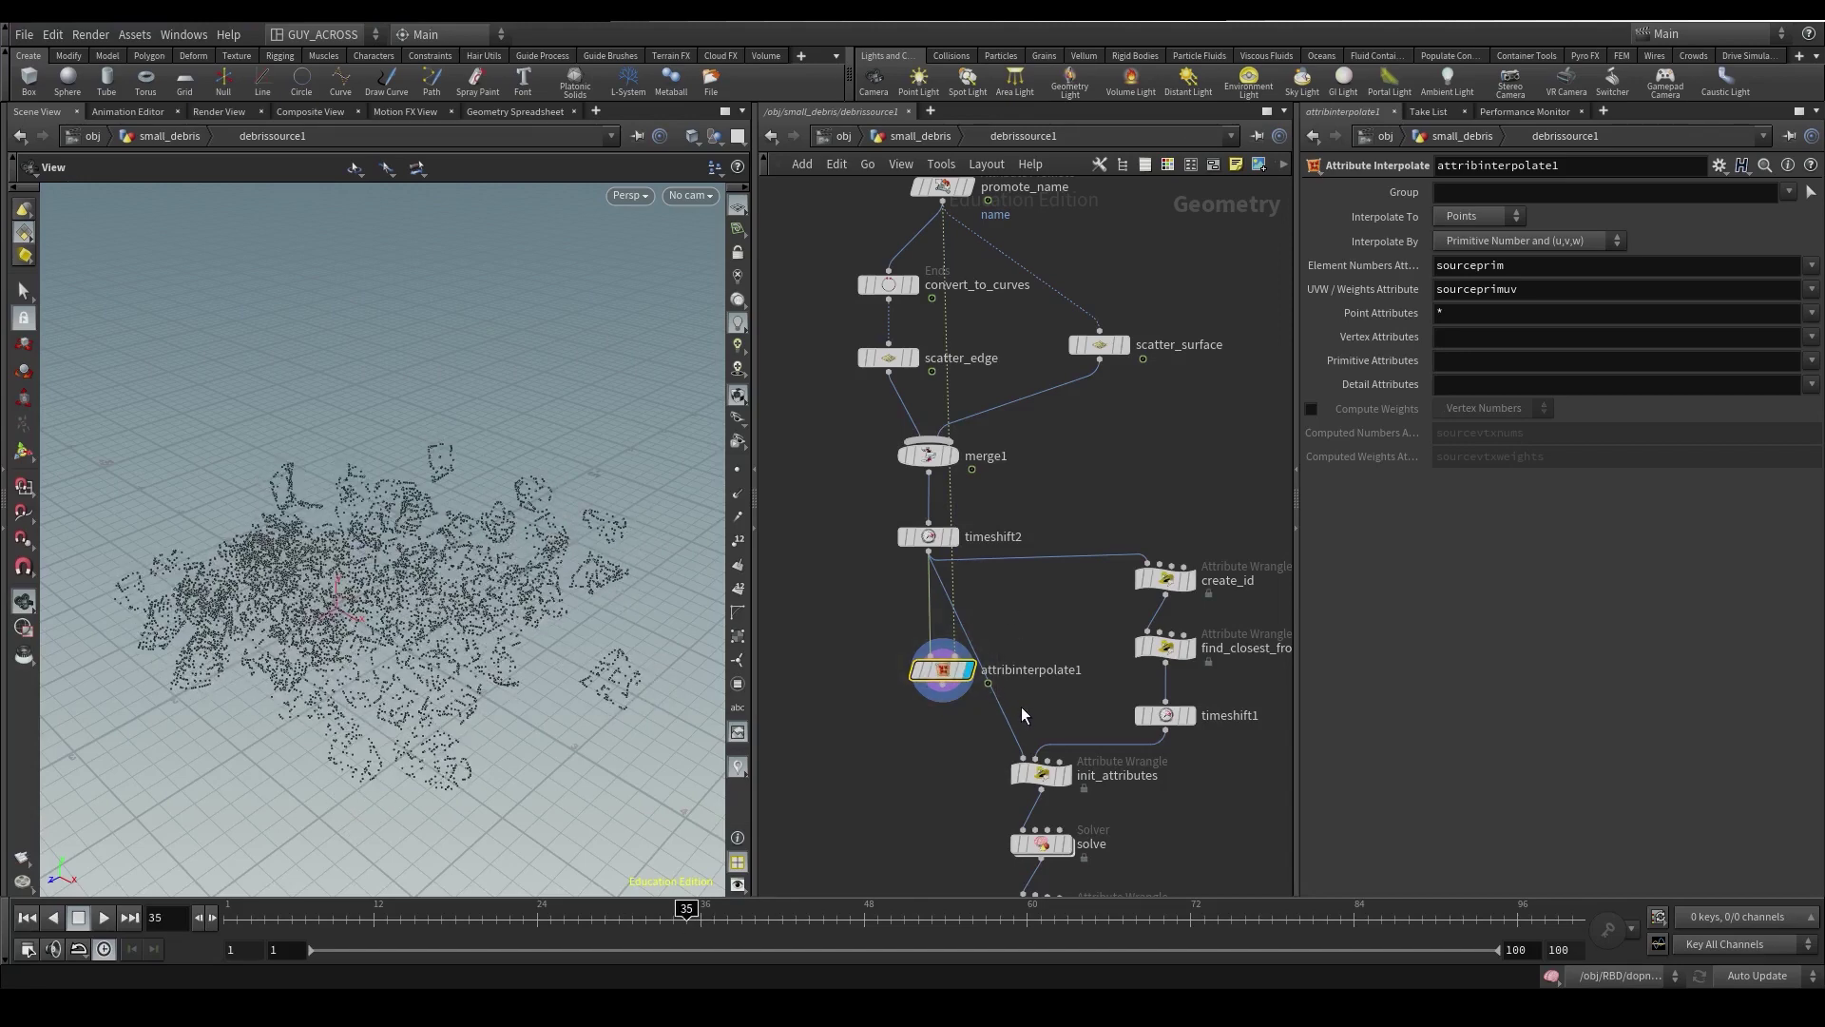
{"action": "middle_click_drag", "start_coordinate": [955, 761], "coordinate": [926, 698]}
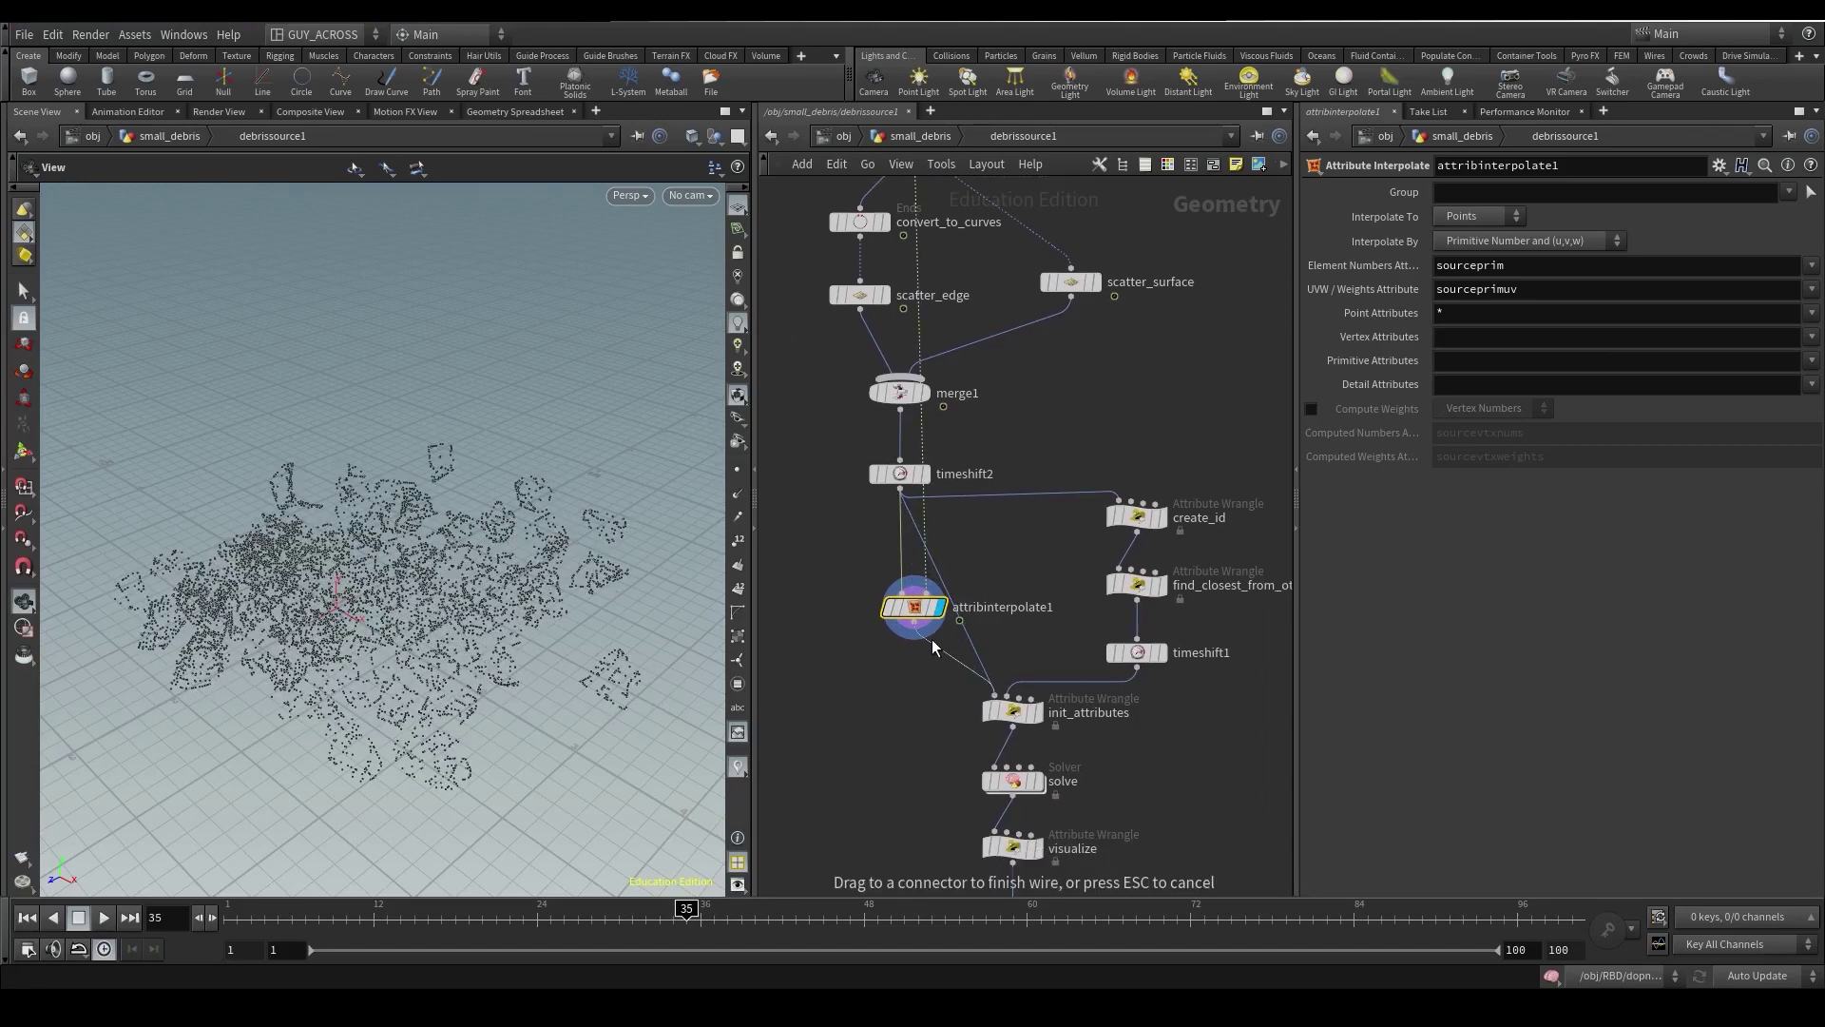
- Reconnect create_id to attribinterpolate1's output and shift the downstream nodes lower
{"action": "left_click", "coordinate": [1071, 493]}
{"action": "left_click", "coordinate": [959, 620]}
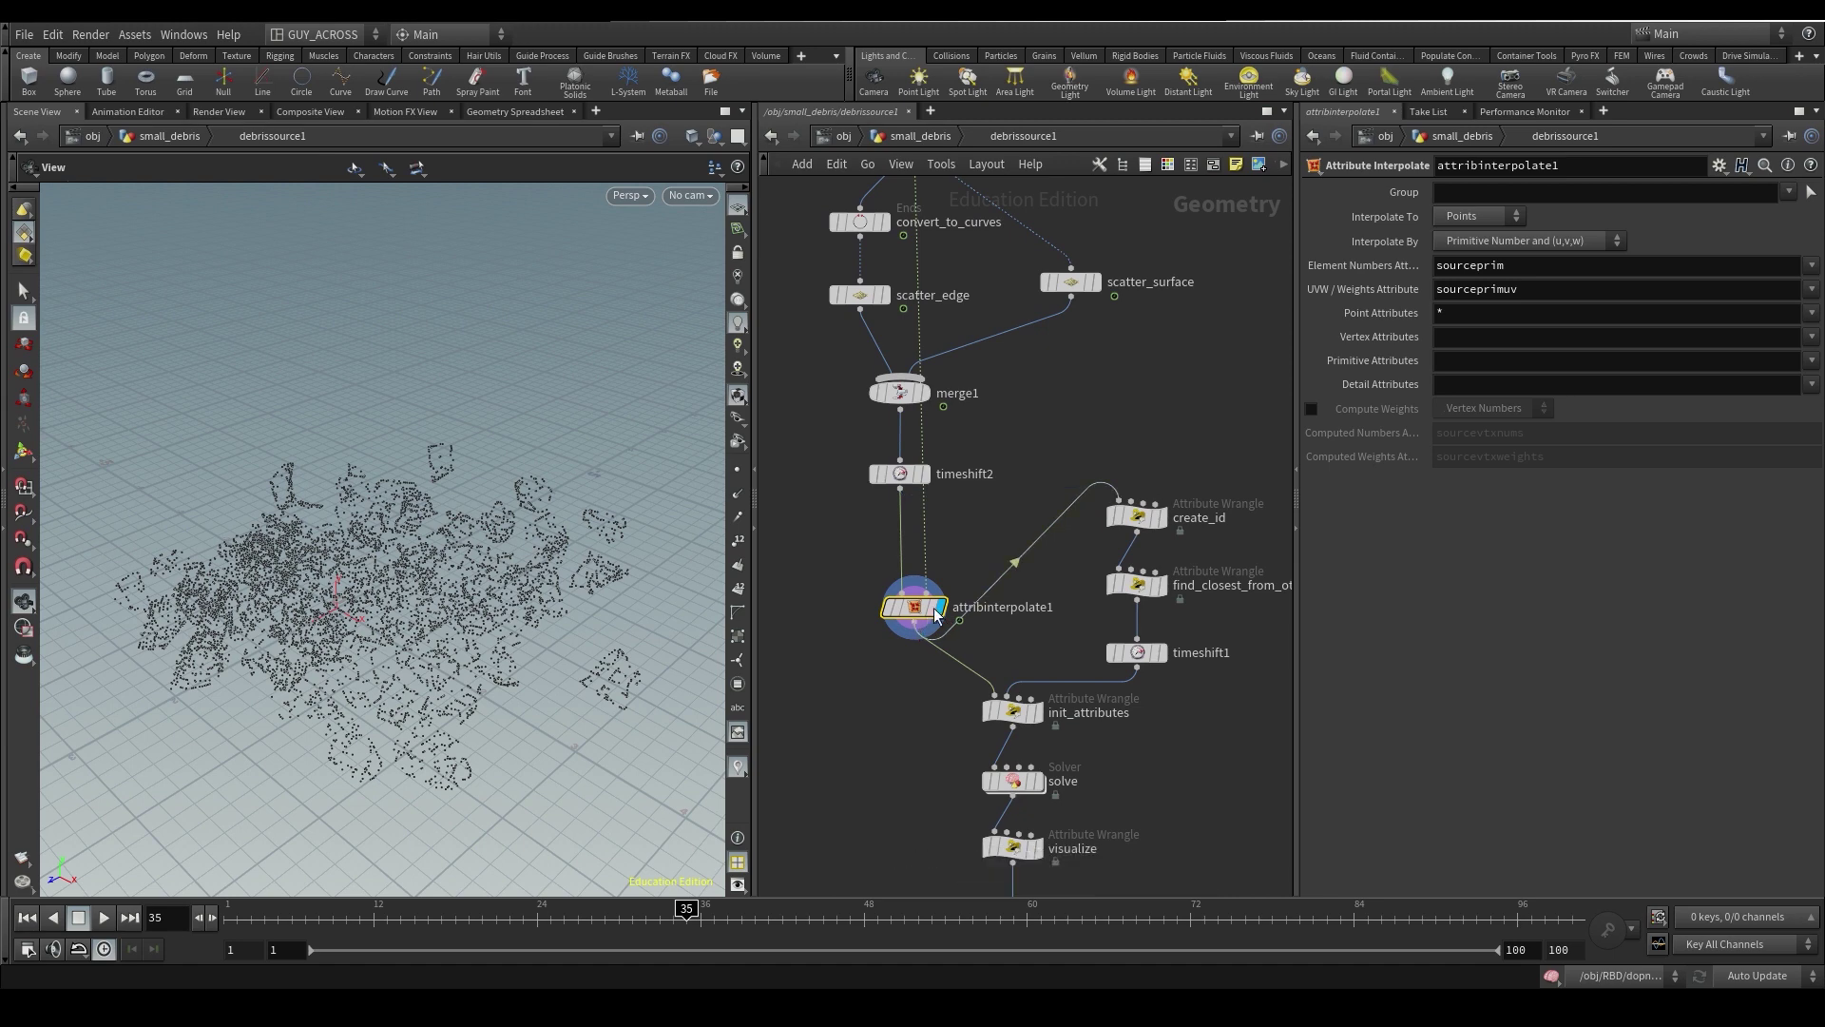
{"action": "left_click_drag", "start_coordinate": [1250, 503], "coordinate": [1010, 770]}
{"action": "left_click_drag", "start_coordinate": [1041, 431], "coordinate": [825, 623]}
{"action": "scroll", "coordinate": [824, 522], "scroll_direction": "up", "scroll_amount": 3}
- Insert a Point Wrangle named create_id_and_rest between timeshift2 and attribinterpolate1
{"action": "left_click", "coordinate": [1161, 672]}
{"action": "middle_click_drag", "start_coordinate": [823, 312], "coordinate": [905, 407]}
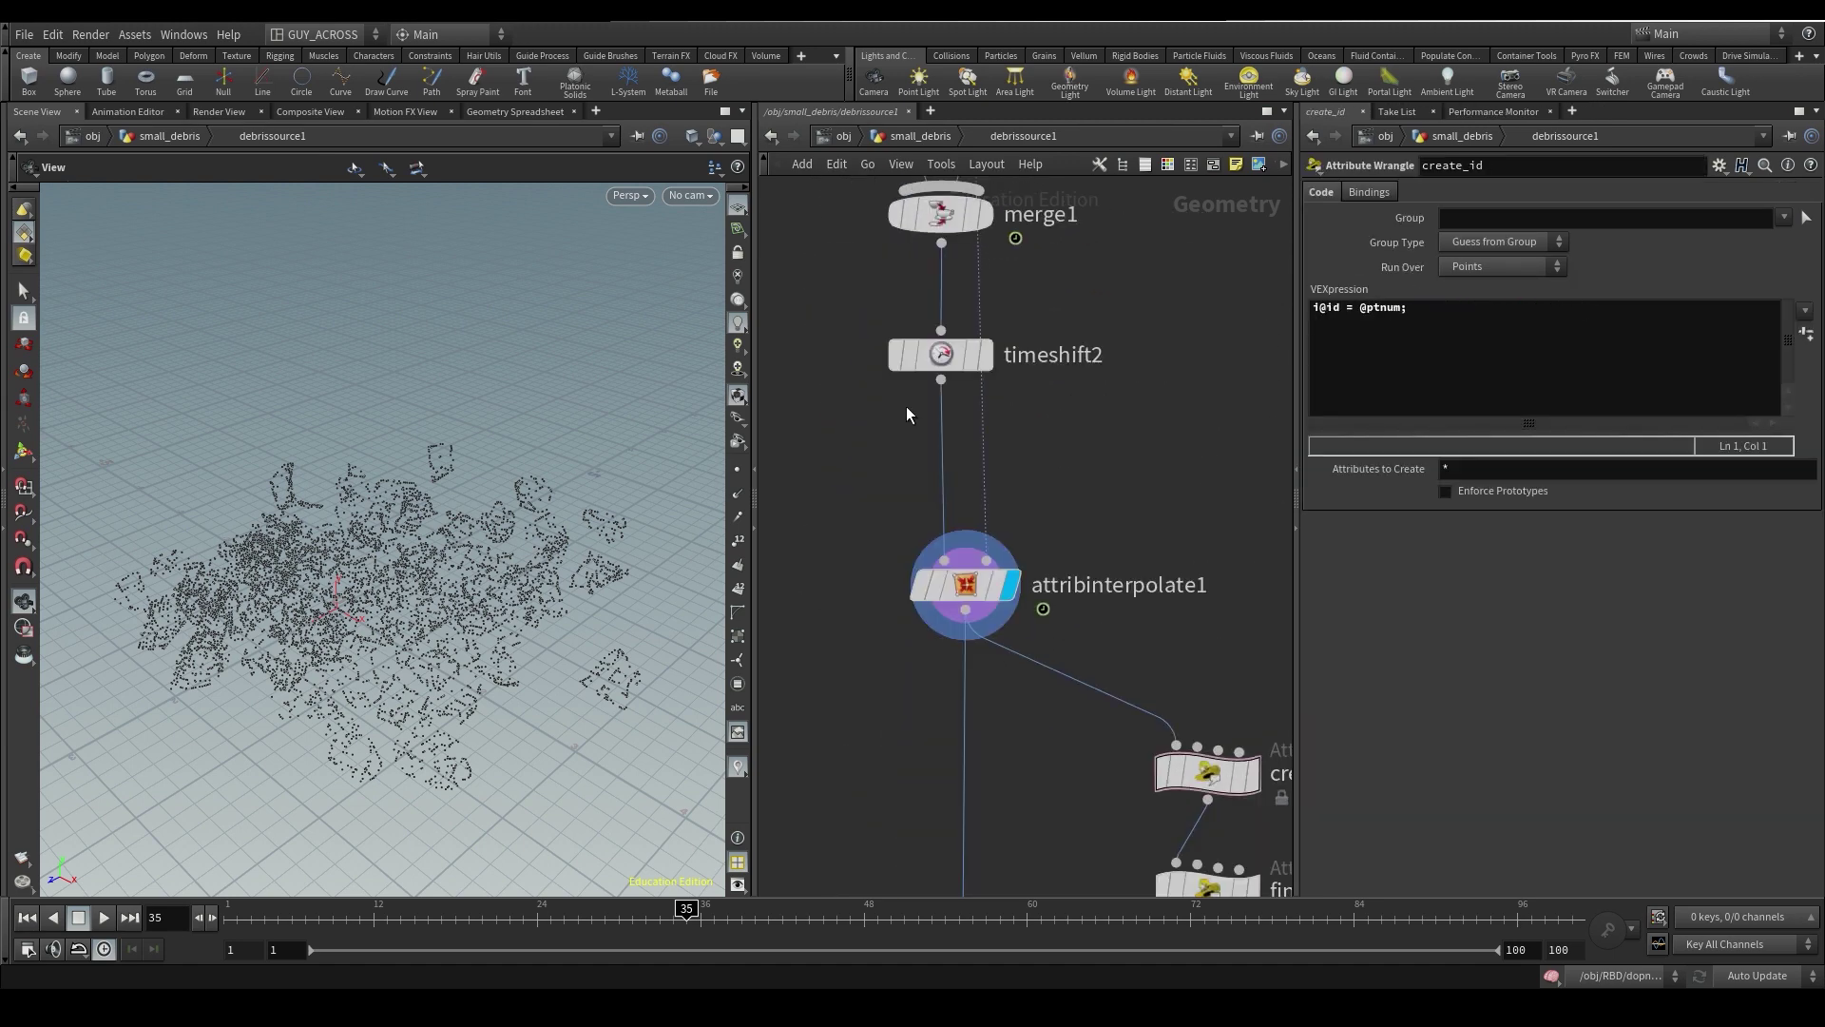
{"action": "key", "text": "Tab"}
{"action": "type", "text": "wr"}
{"action": "key", "text": "Down"}
{"action": "key", "text": "Down"}
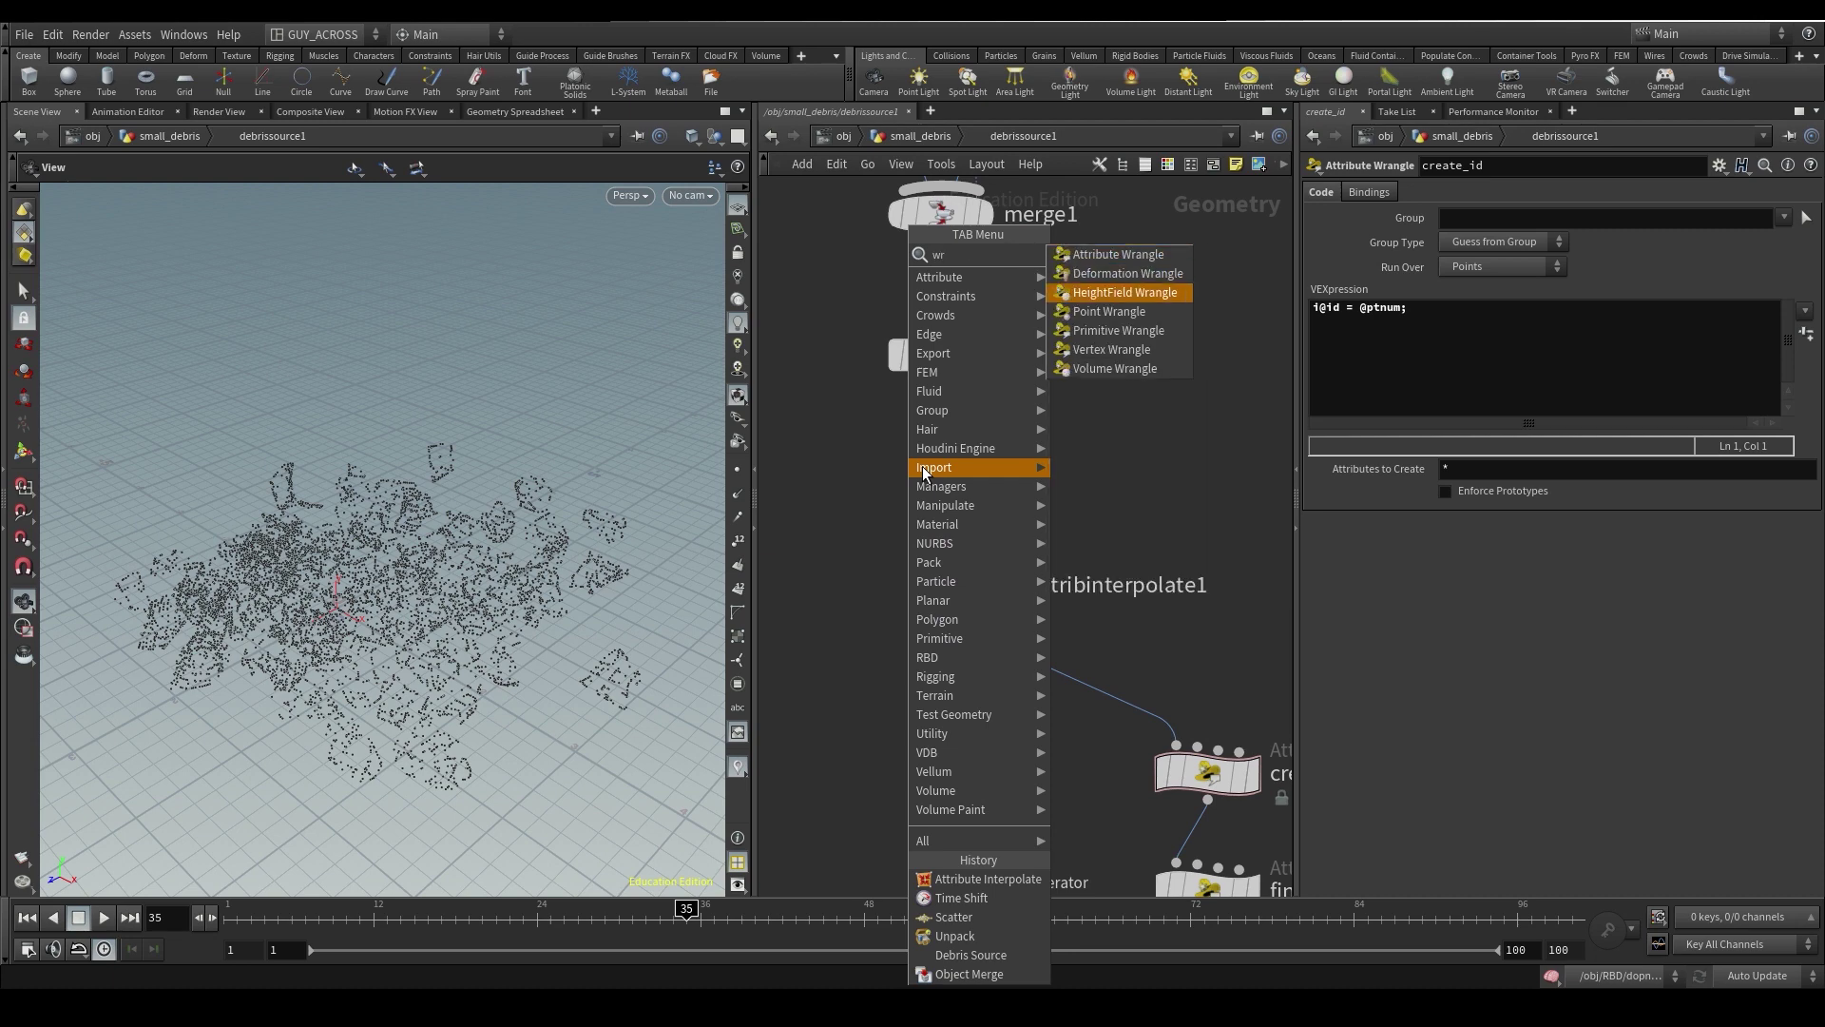
{"action": "key", "text": "Down"}
{"action": "key", "text": "Return"}
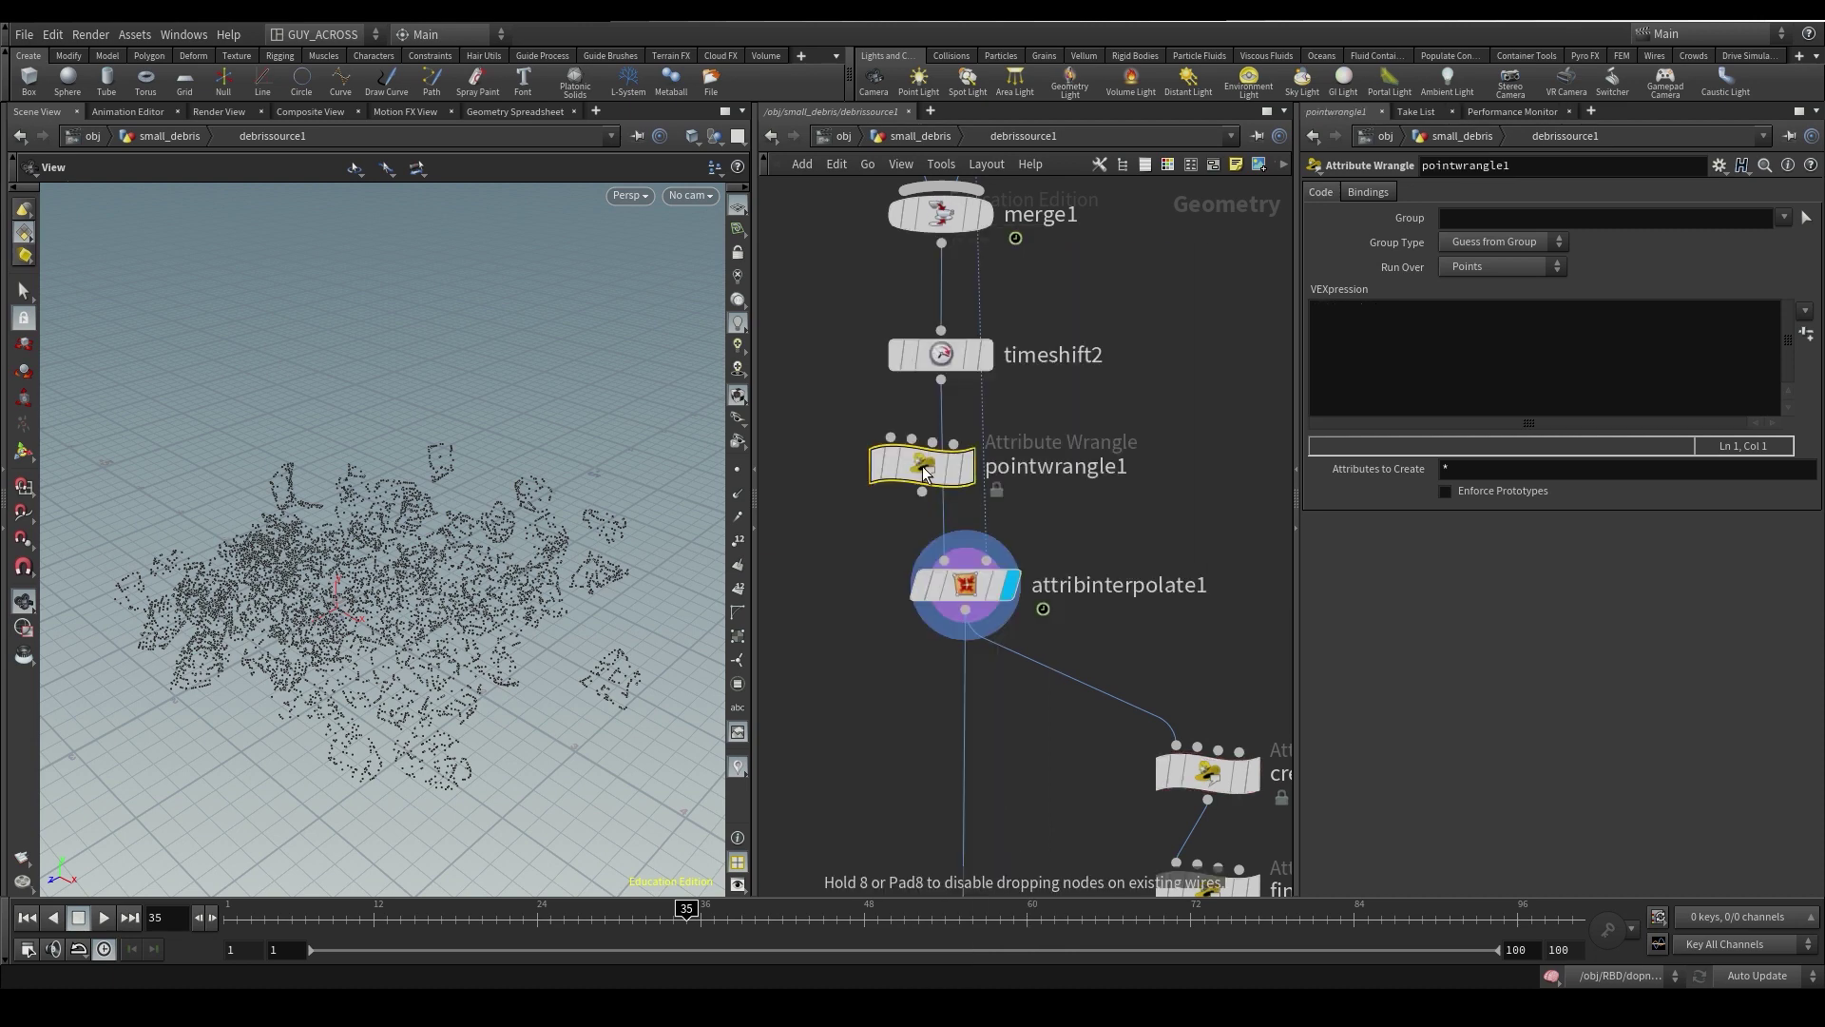
{"action": "left_click", "coordinate": [938, 493]}
{"action": "left_click_drag", "start_coordinate": [939, 492], "coordinate": [894, 495]}
{"action": "double_click", "coordinate": [1032, 487]}
{"action": "type", "text": "create_"}
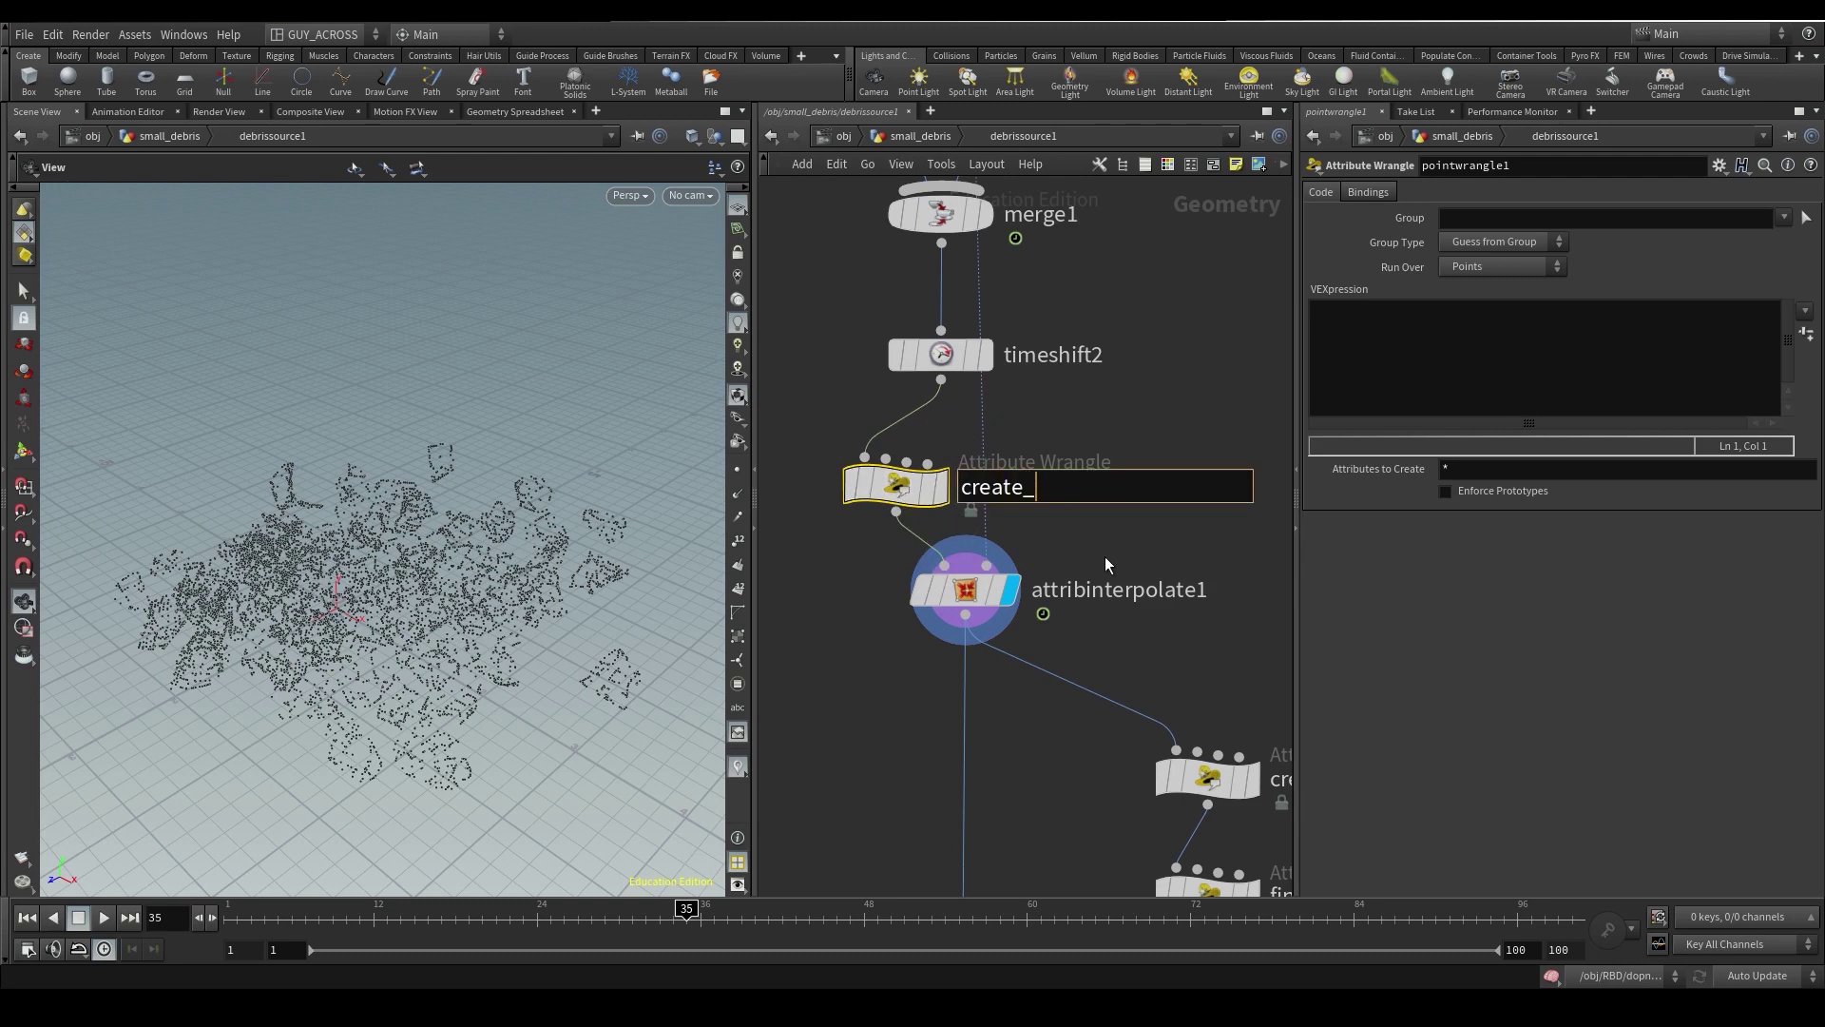
{"action": "type", "text": "id_and_rest"}
{"action": "key", "text": "Return"}
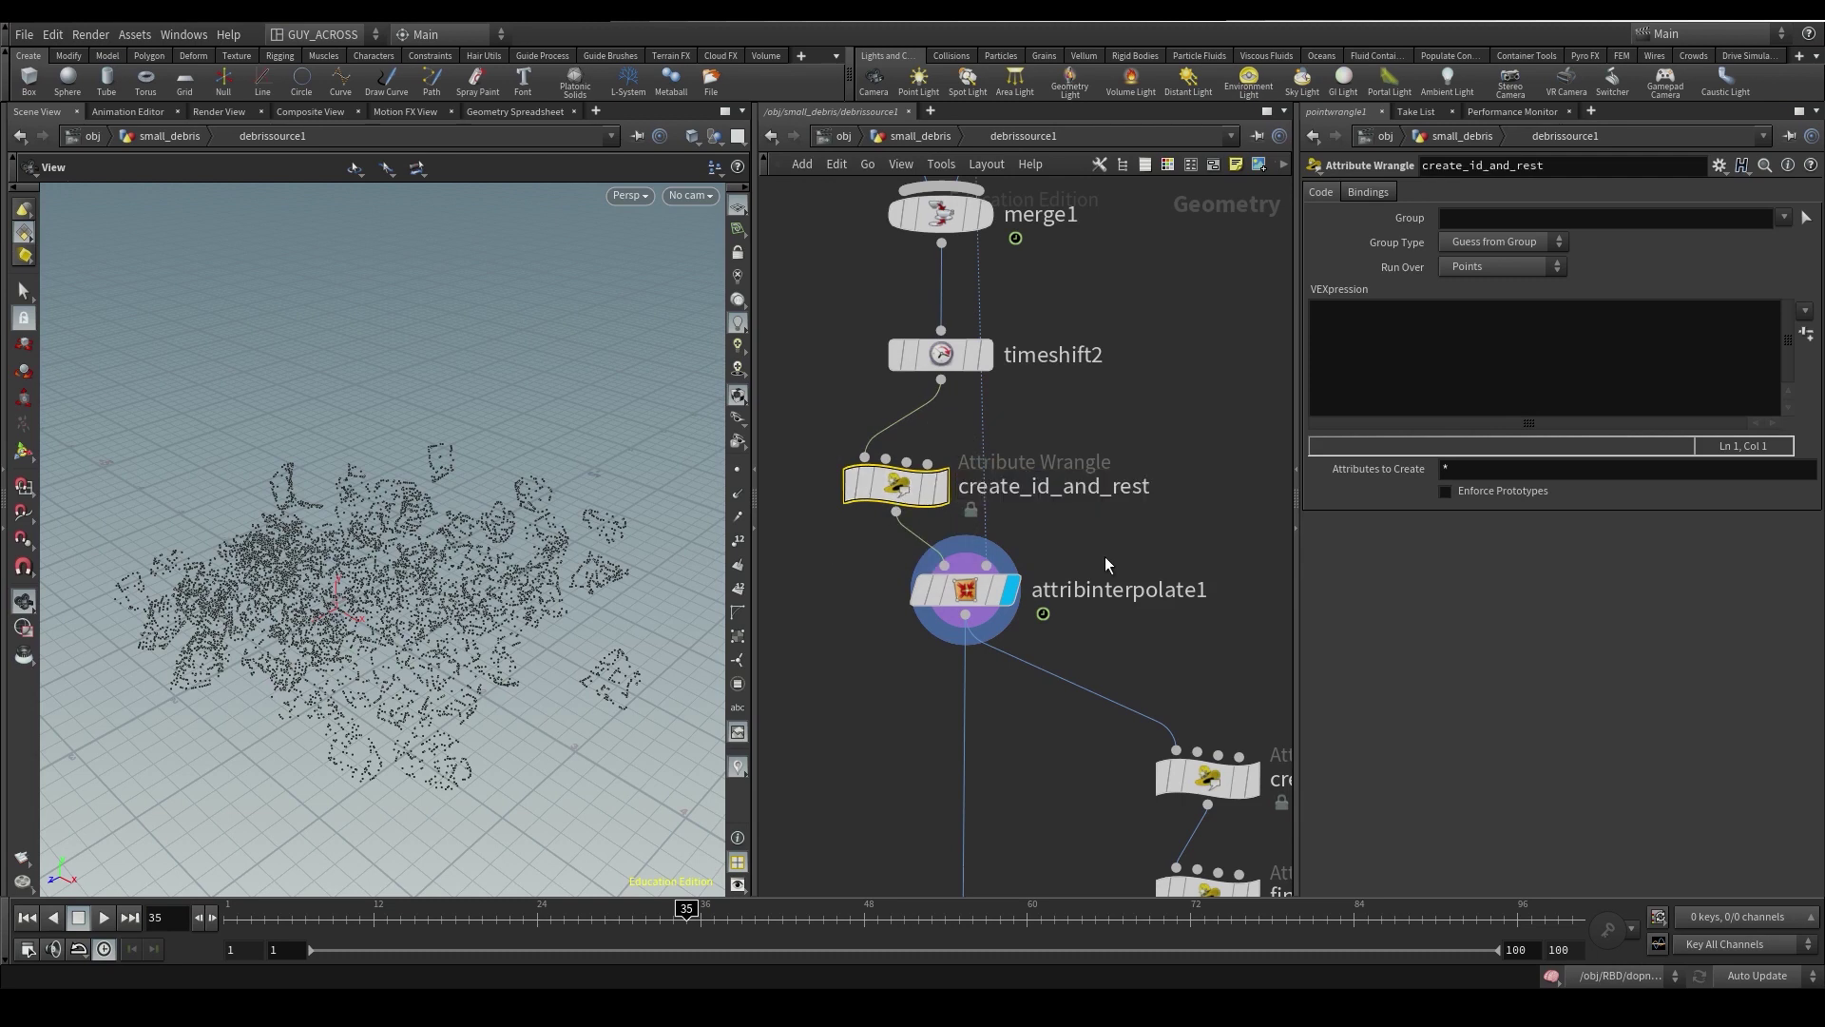
{"action": "type", "text": "v@rest ="}
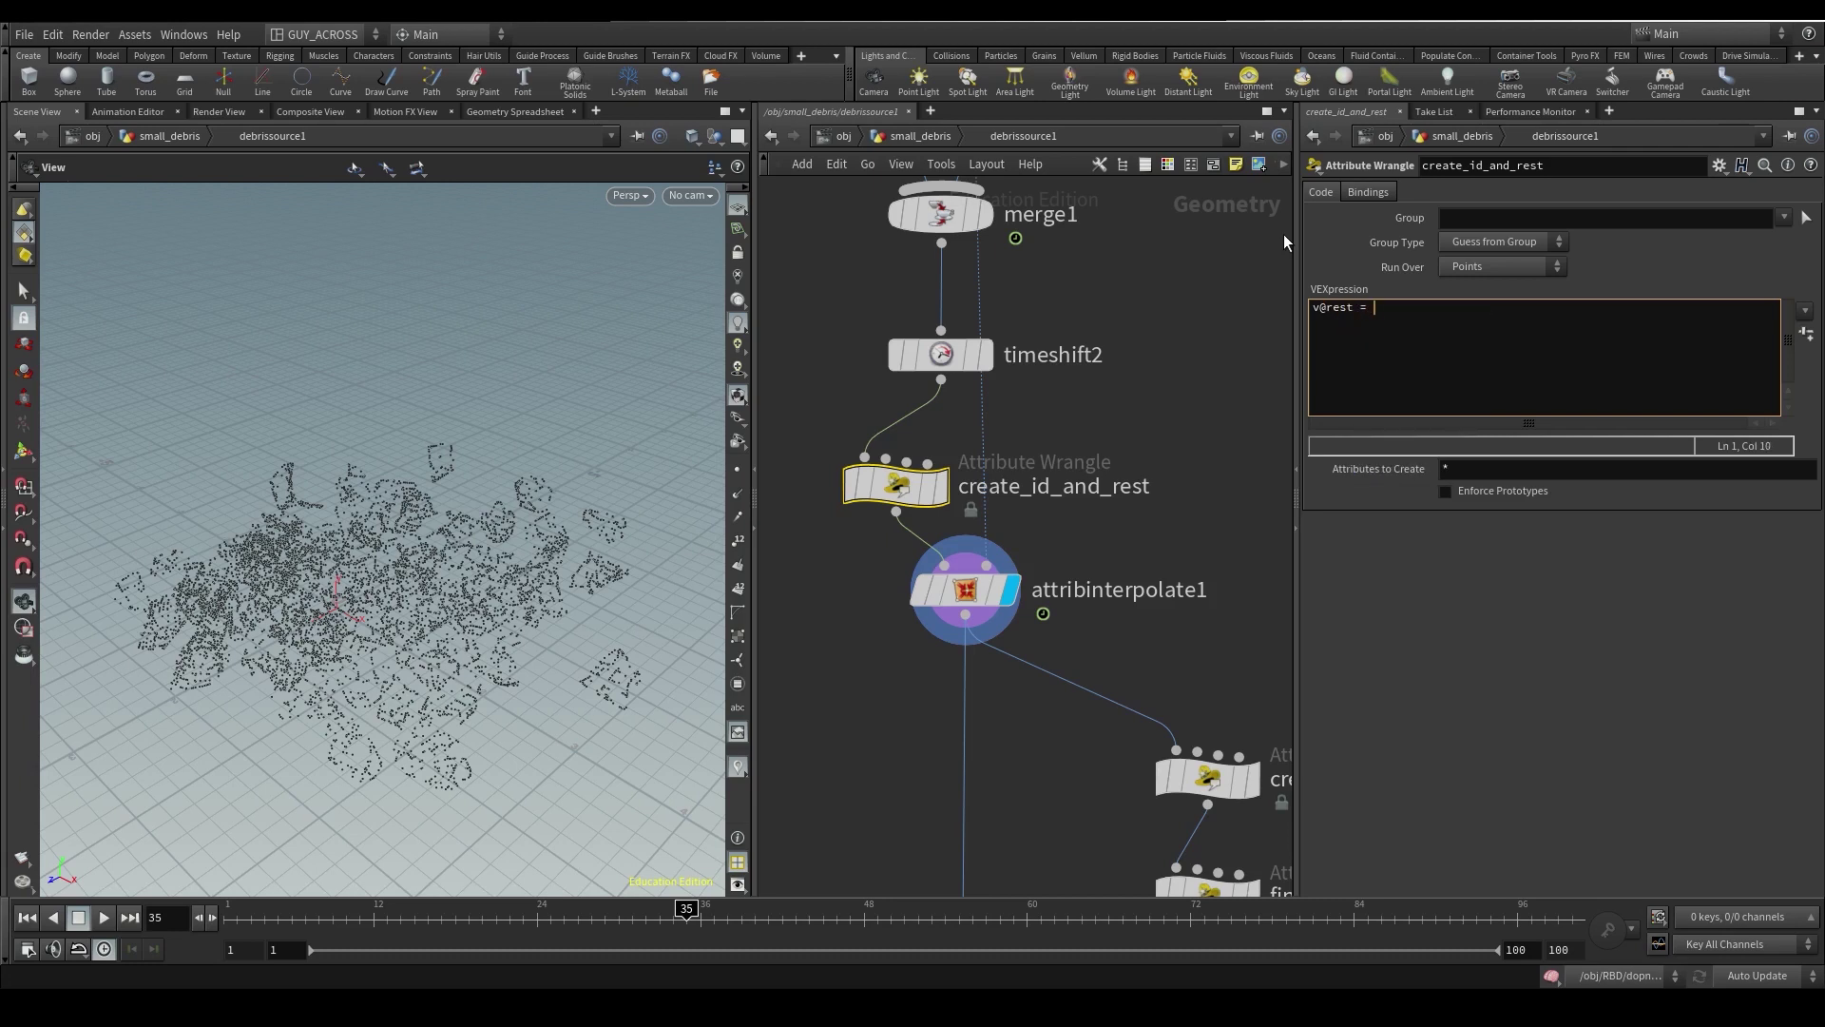
{"action": "type", "text": "@P;"}
{"action": "key", "text": "Return"}
{"action": "type", "text": "i@newId = @ptnum;"}
{"action": "scroll", "coordinate": [1222, 565], "scroll_direction": "down", "scroll_amount": 5}
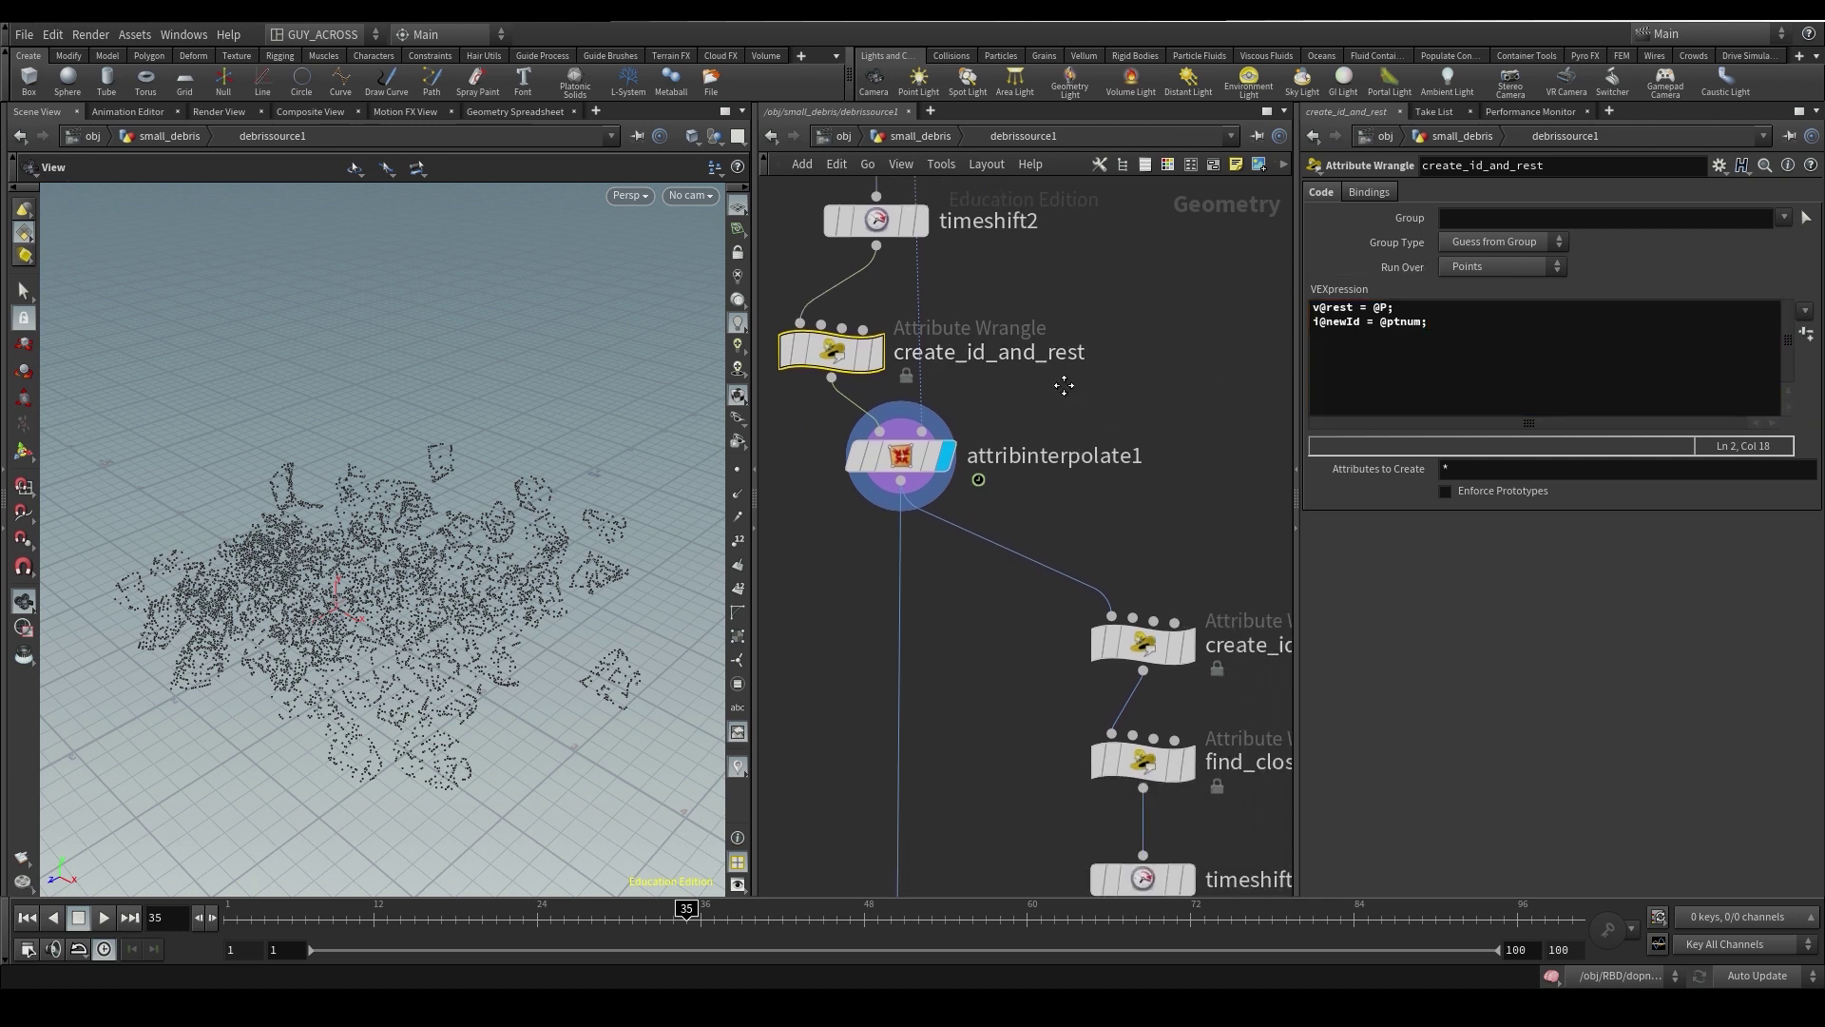
- Compare the create_id_and_rest wrangle's code and point attributes against attribinterpolate1's output
{"action": "left_click", "coordinate": [1136, 628]}
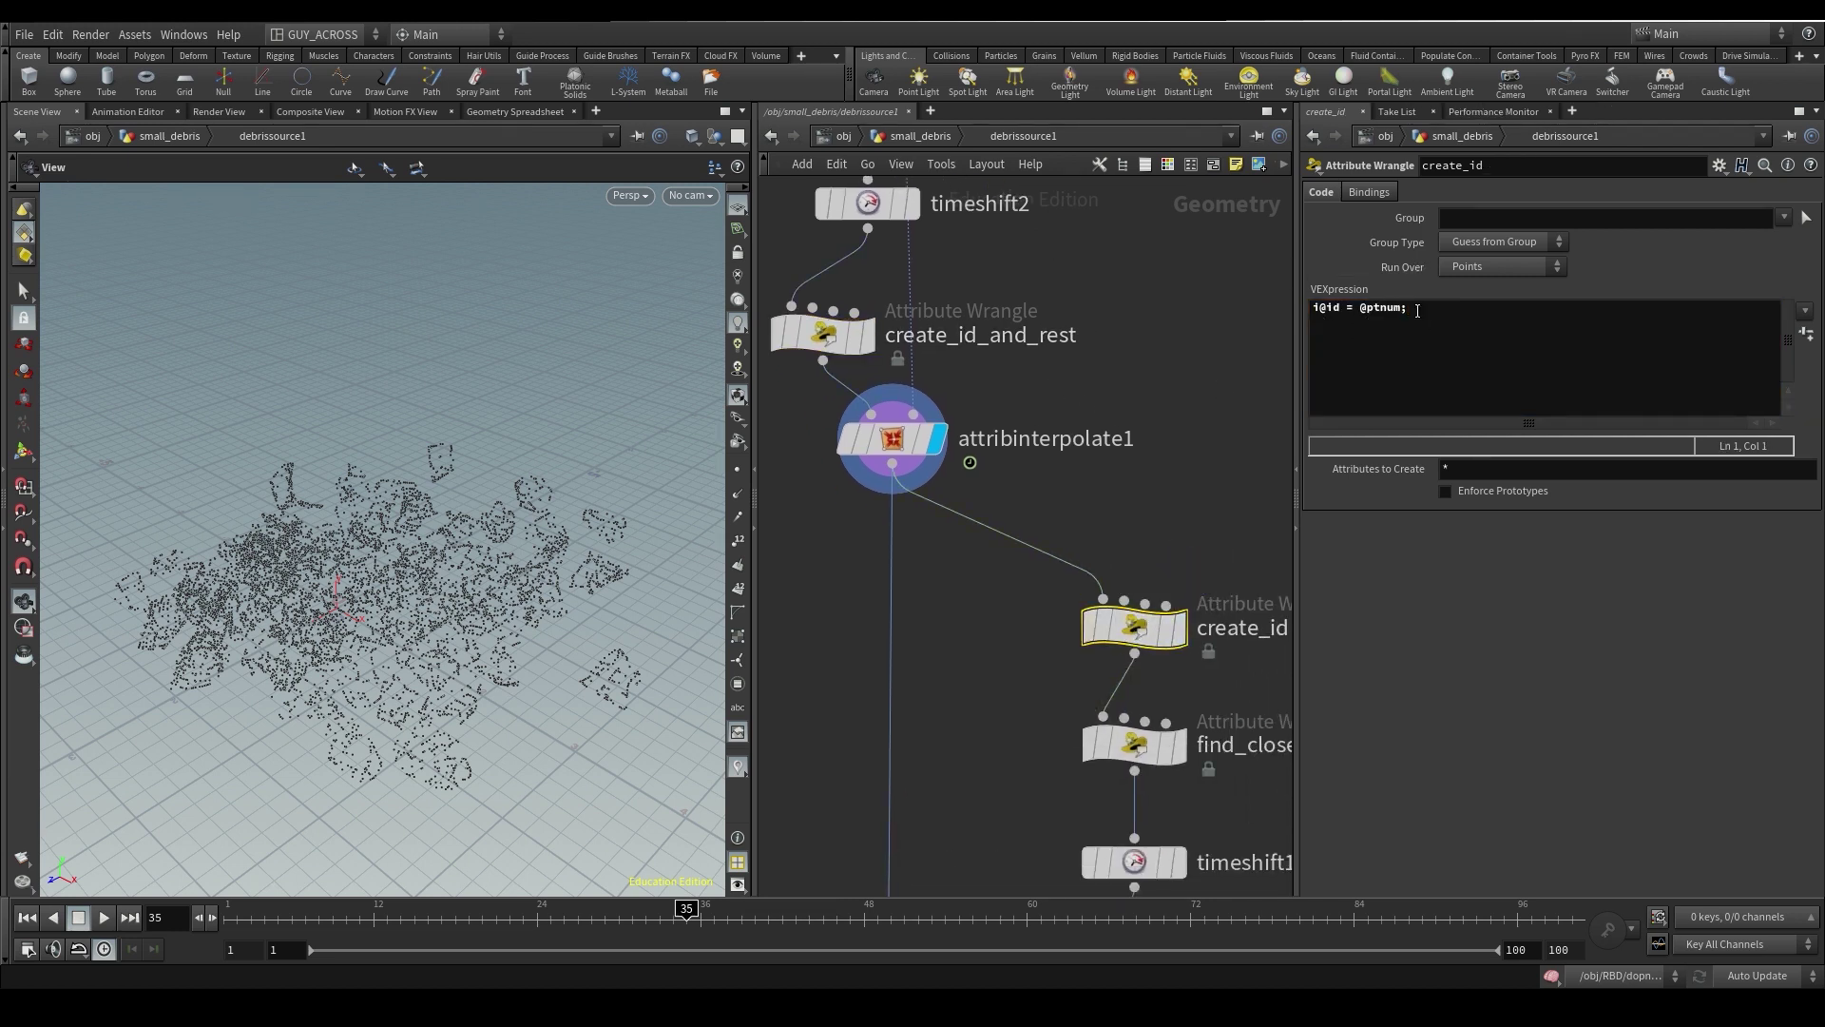
{"action": "middle_click_drag", "start_coordinate": [1046, 456], "coordinate": [1091, 567]}
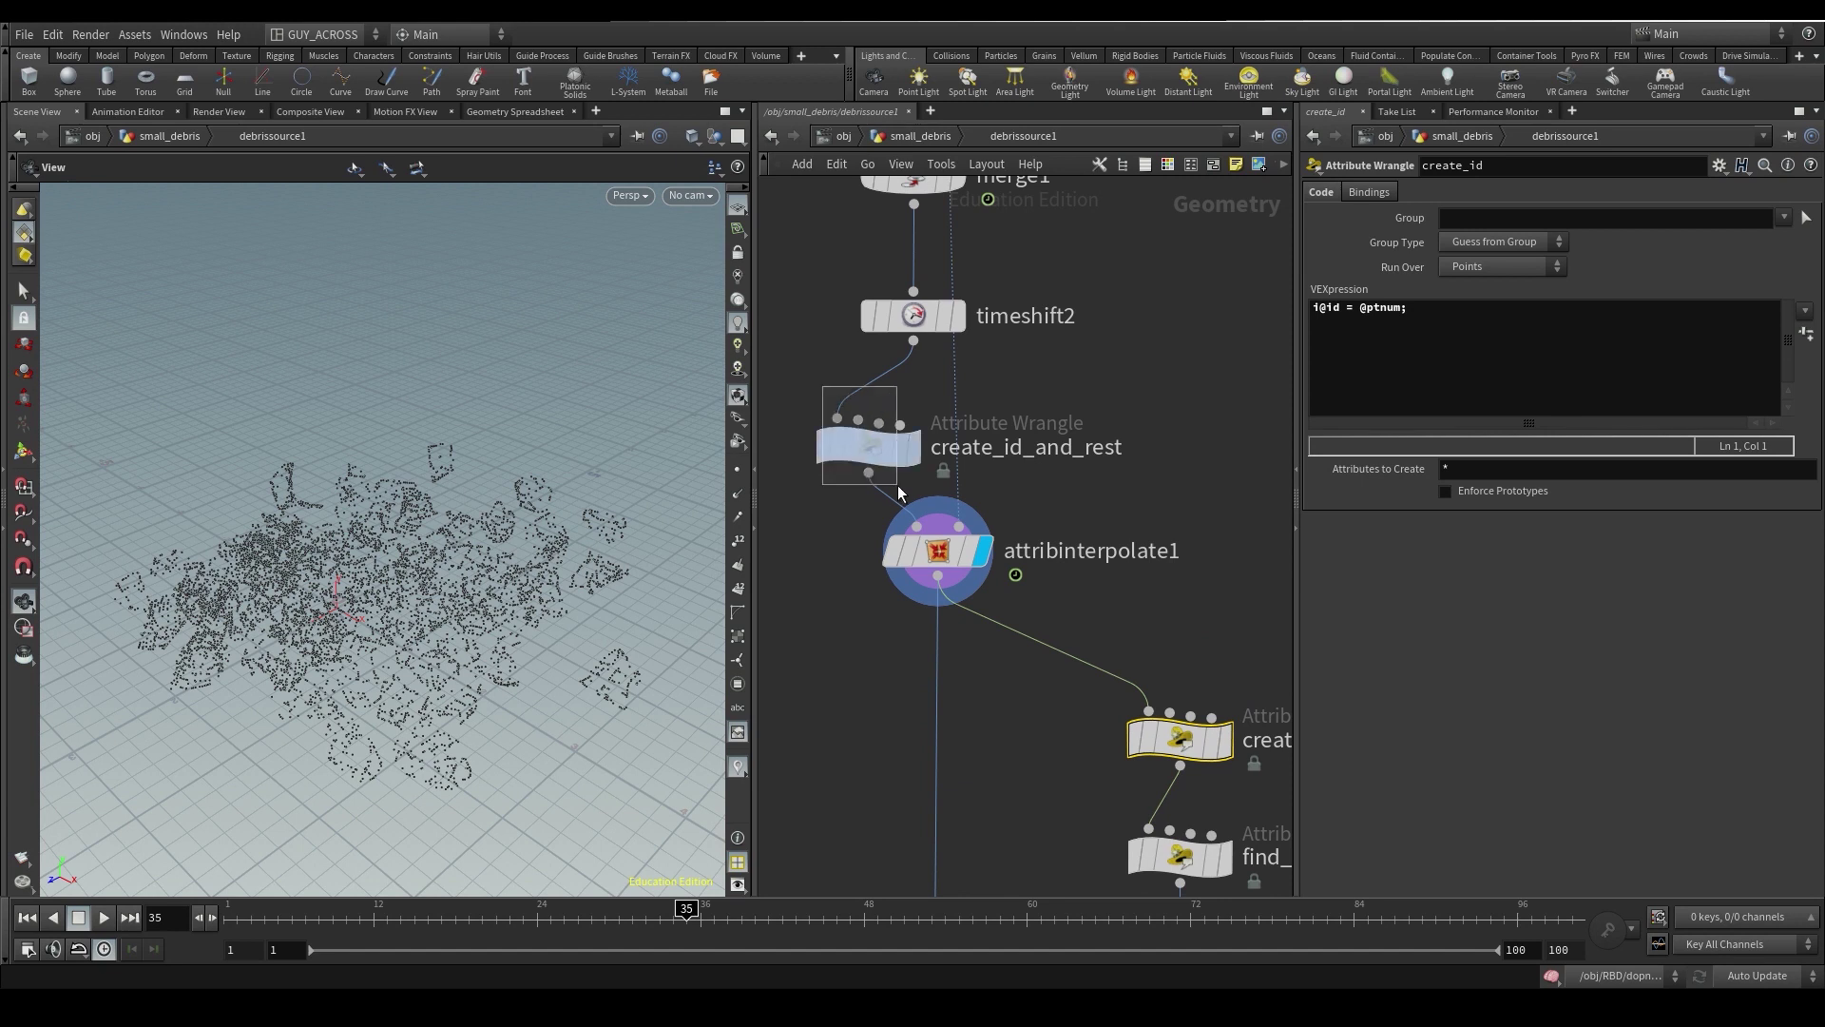
{"action": "left_click", "coordinate": [869, 453]}
{"action": "left_click", "coordinate": [1319, 319]}
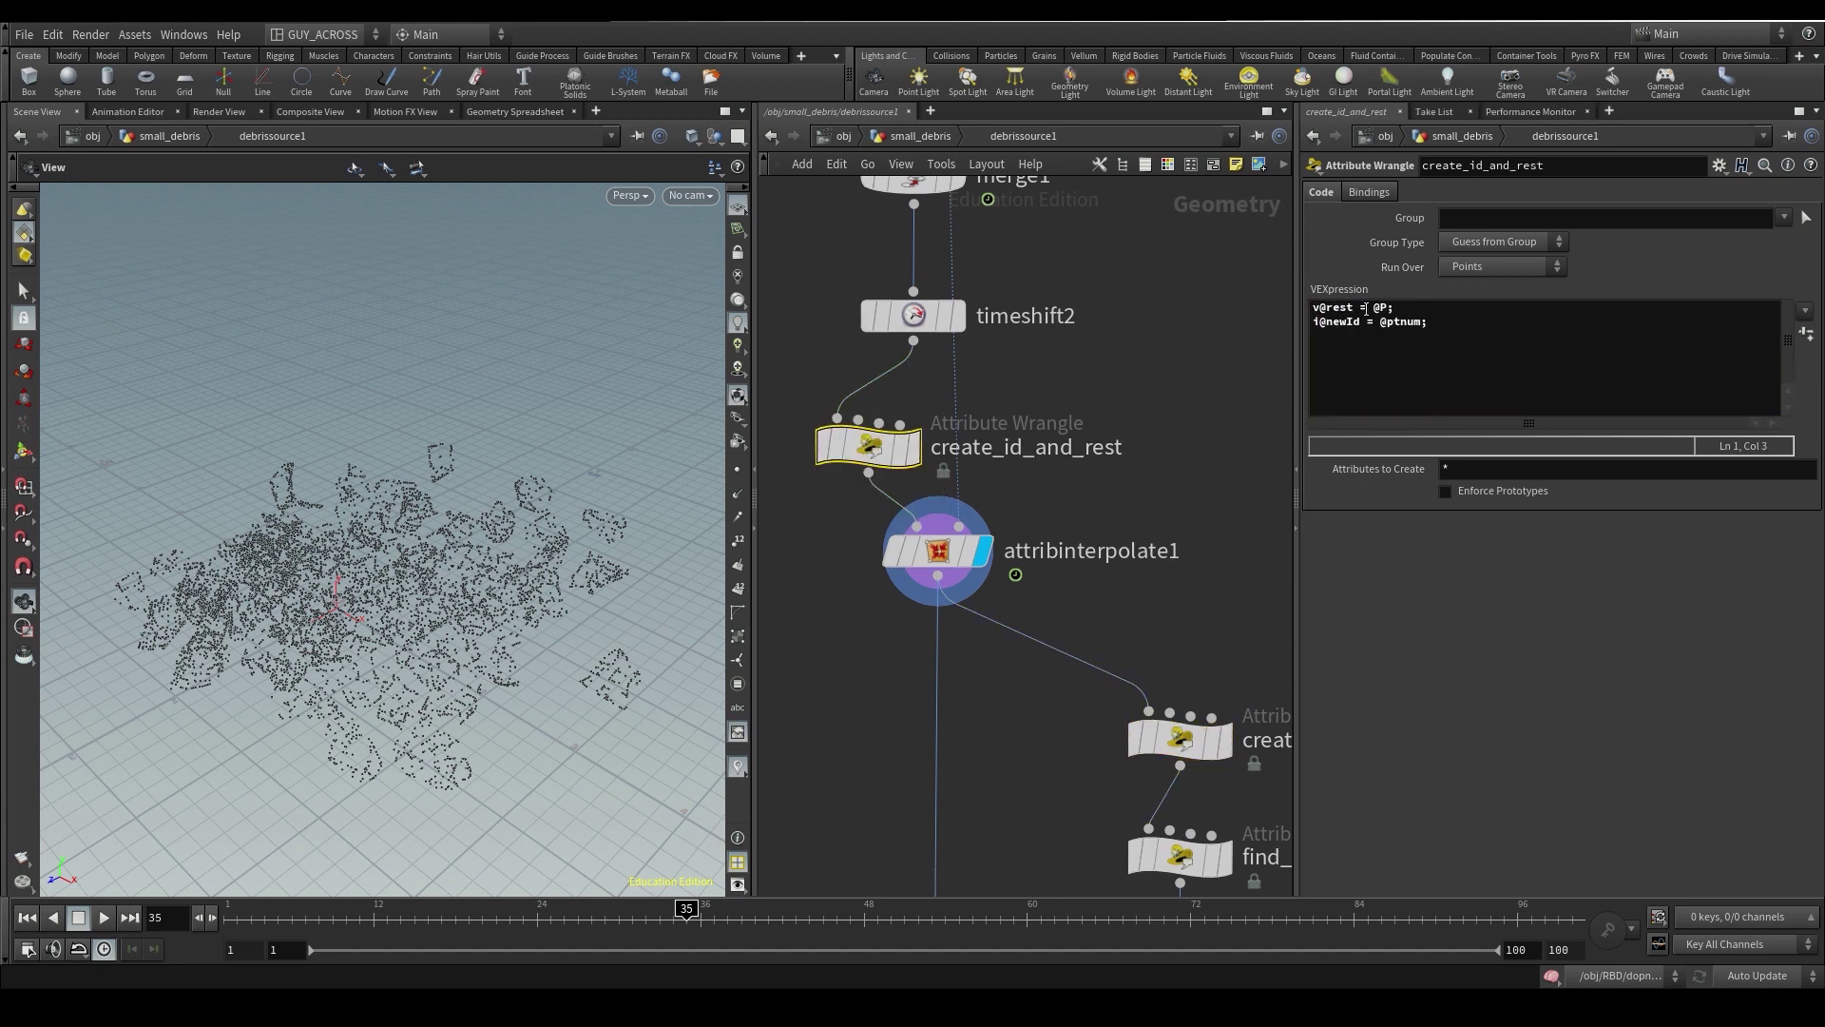
{"action": "left_click", "coordinate": [915, 447]}
{"action": "key", "text": "ctrl+Page_Up"}
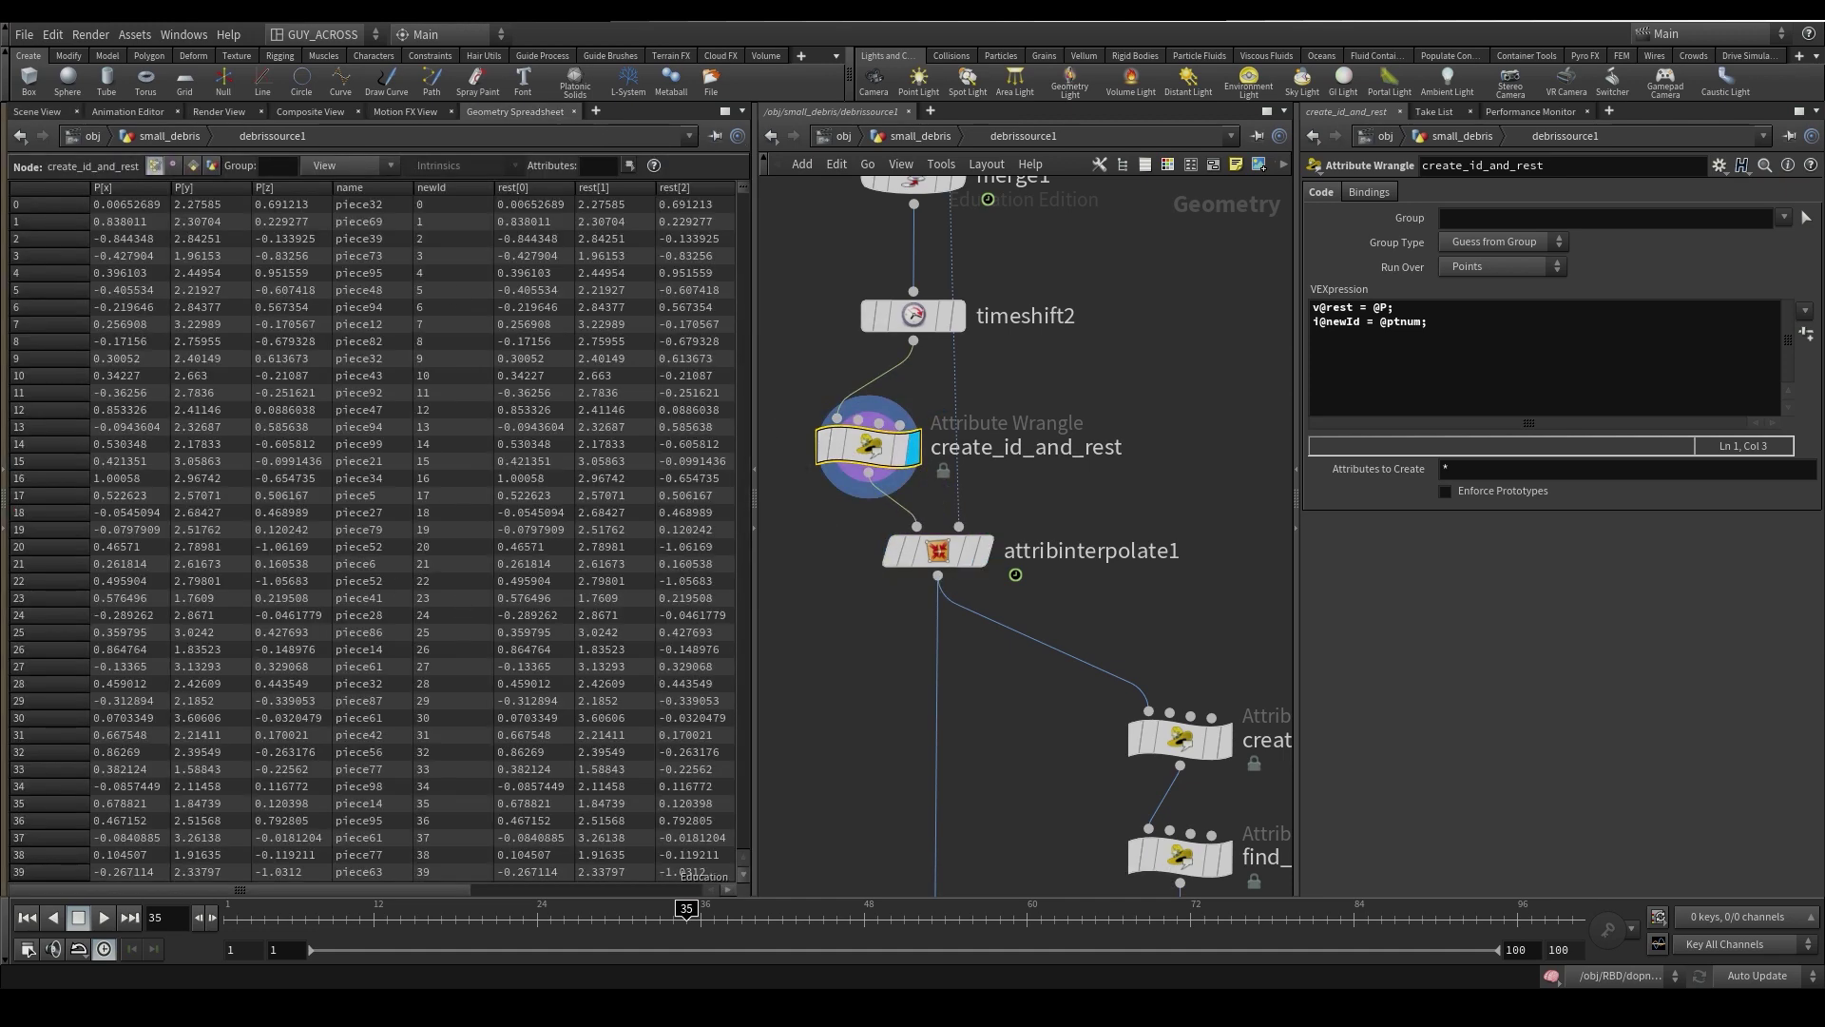
{"action": "left_click", "coordinate": [977, 550]}
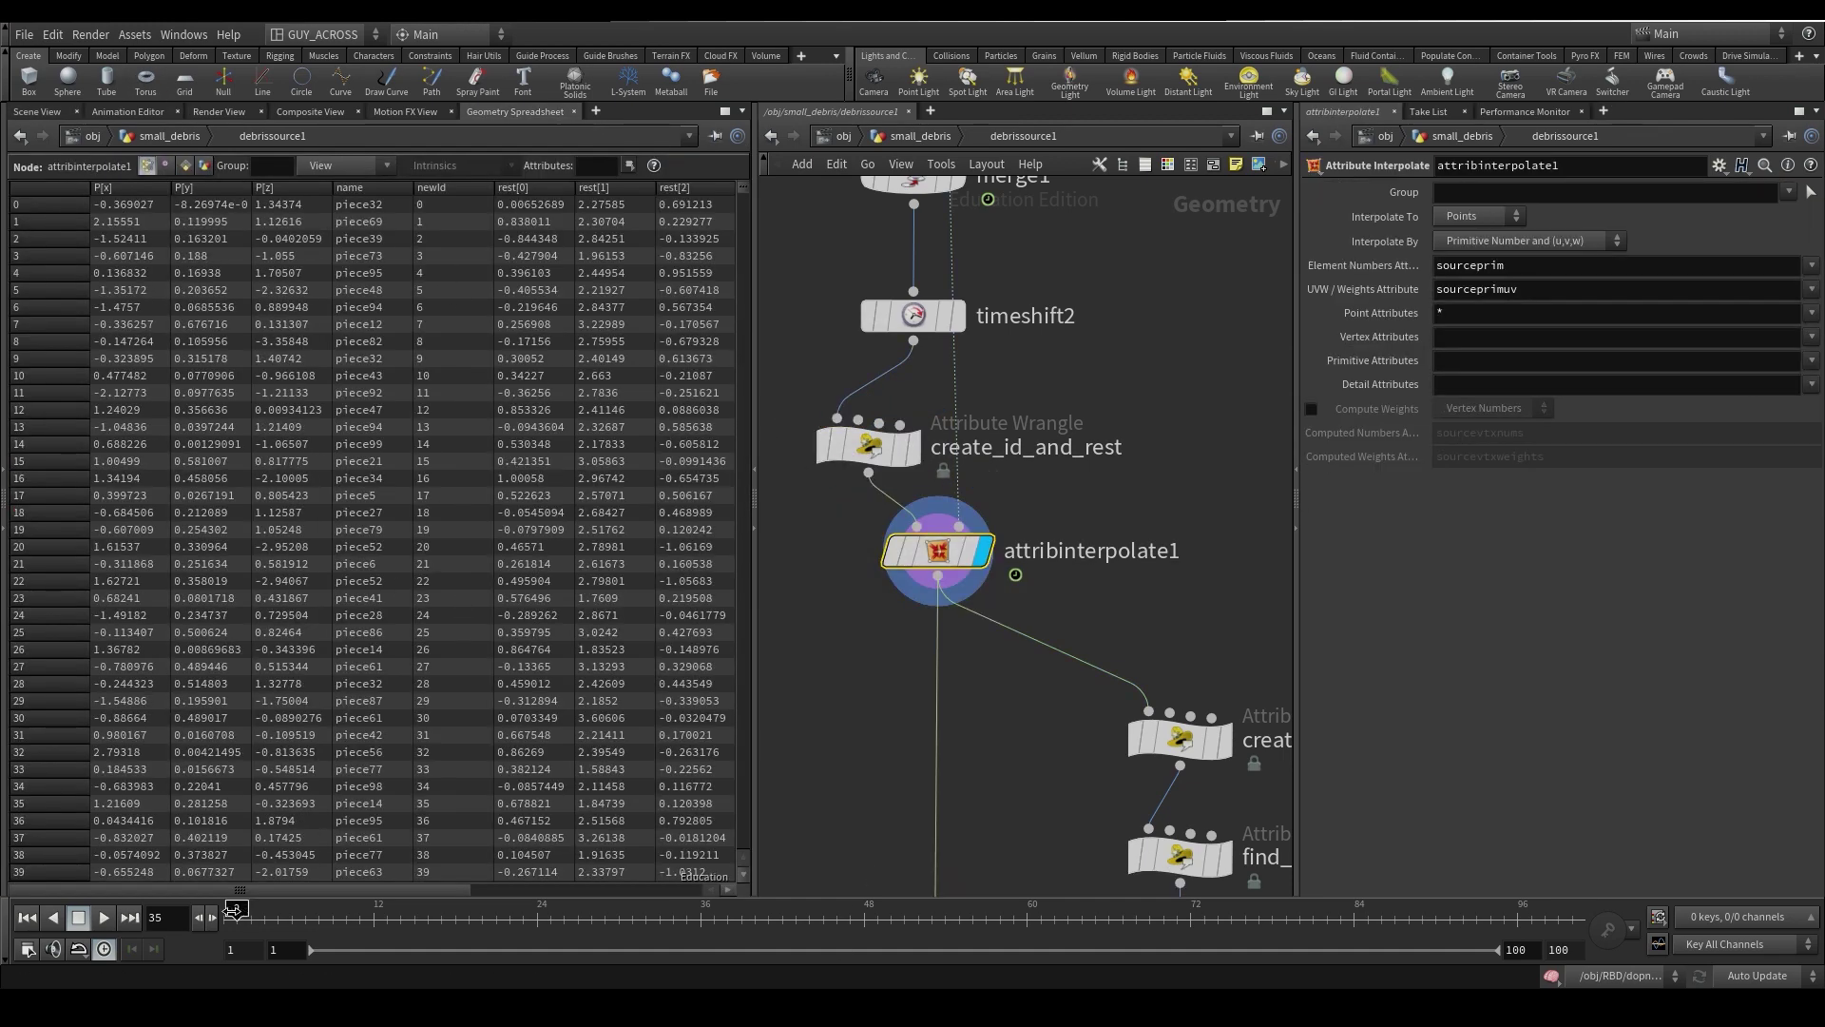
{"action": "mouse_move", "coordinate": [556, 920]}
{"action": "left_mouse_down"}
{"action": "mouse_move", "coordinate": [530, 924]}
{"action": "mouse_move", "coordinate": [578, 922]}
{"action": "left_mouse_up"}
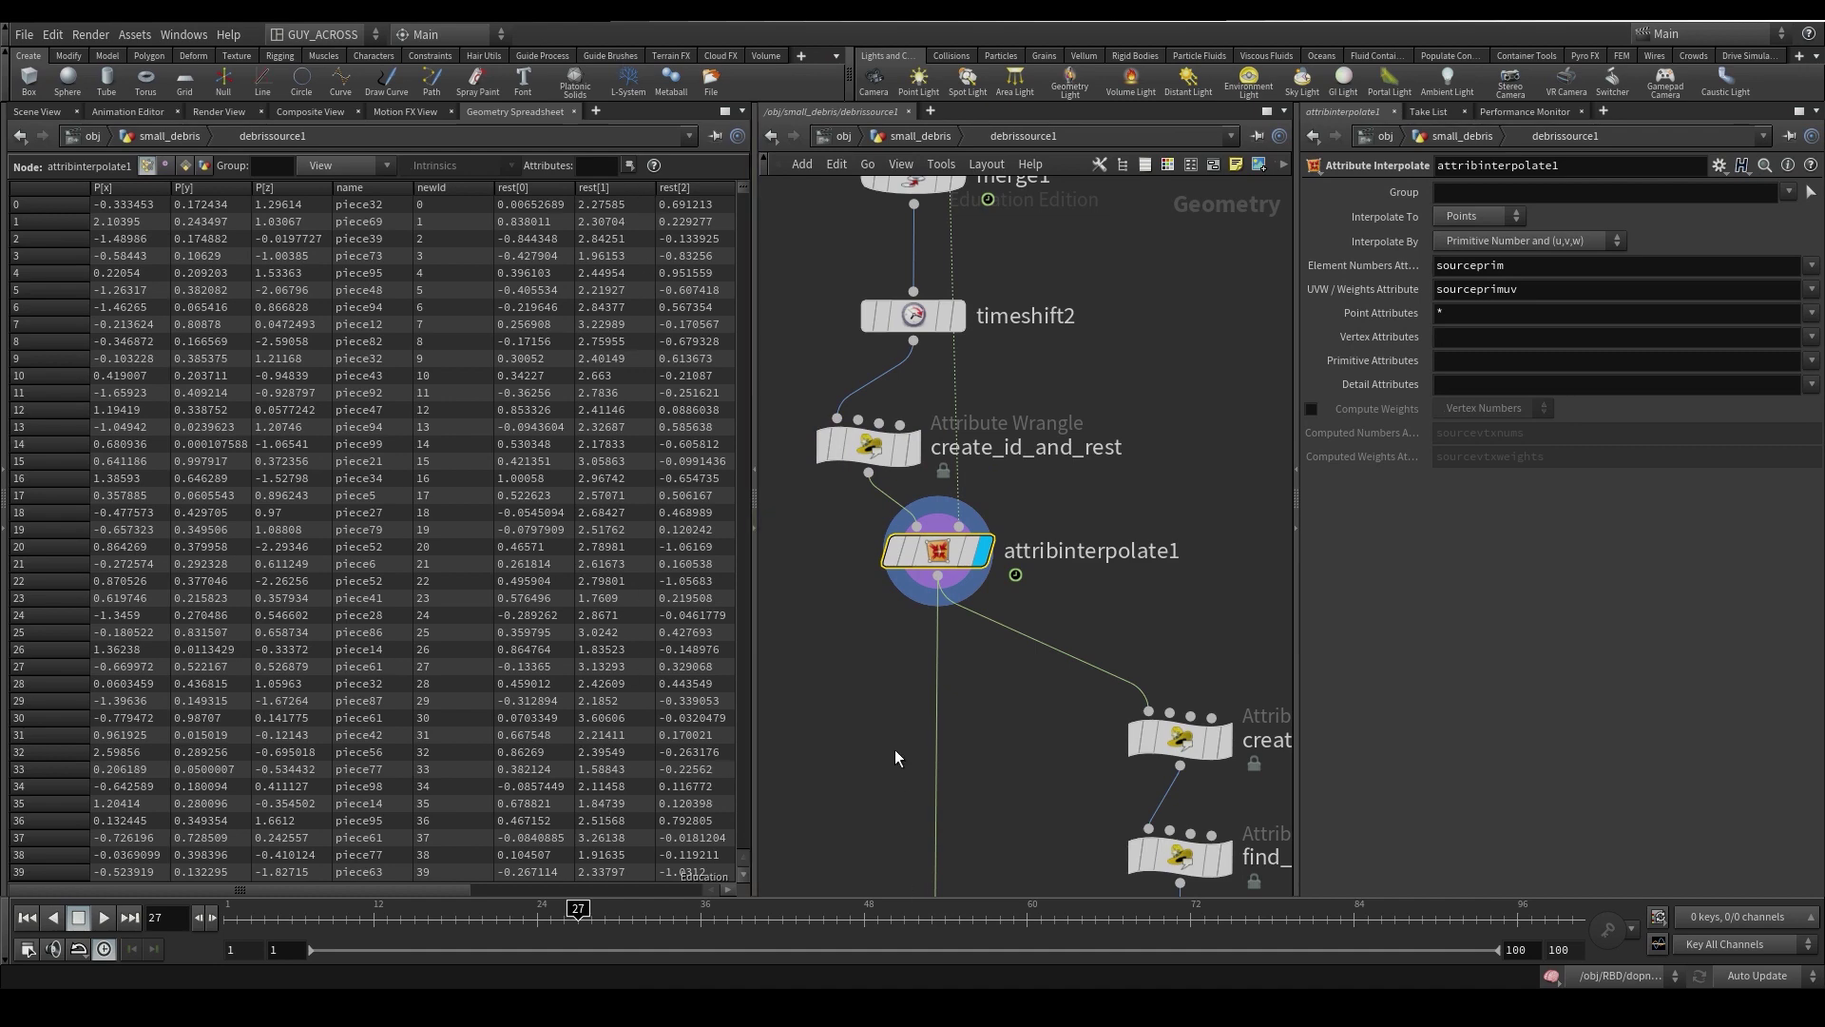
- Return up to the small_debris network and restore the 3D Scene View
{"action": "key", "text": "u"}
{"action": "left_click_drag", "start_coordinate": [979, 600], "coordinate": [979, 601]}
{"action": "left_click", "coordinate": [37, 111]}
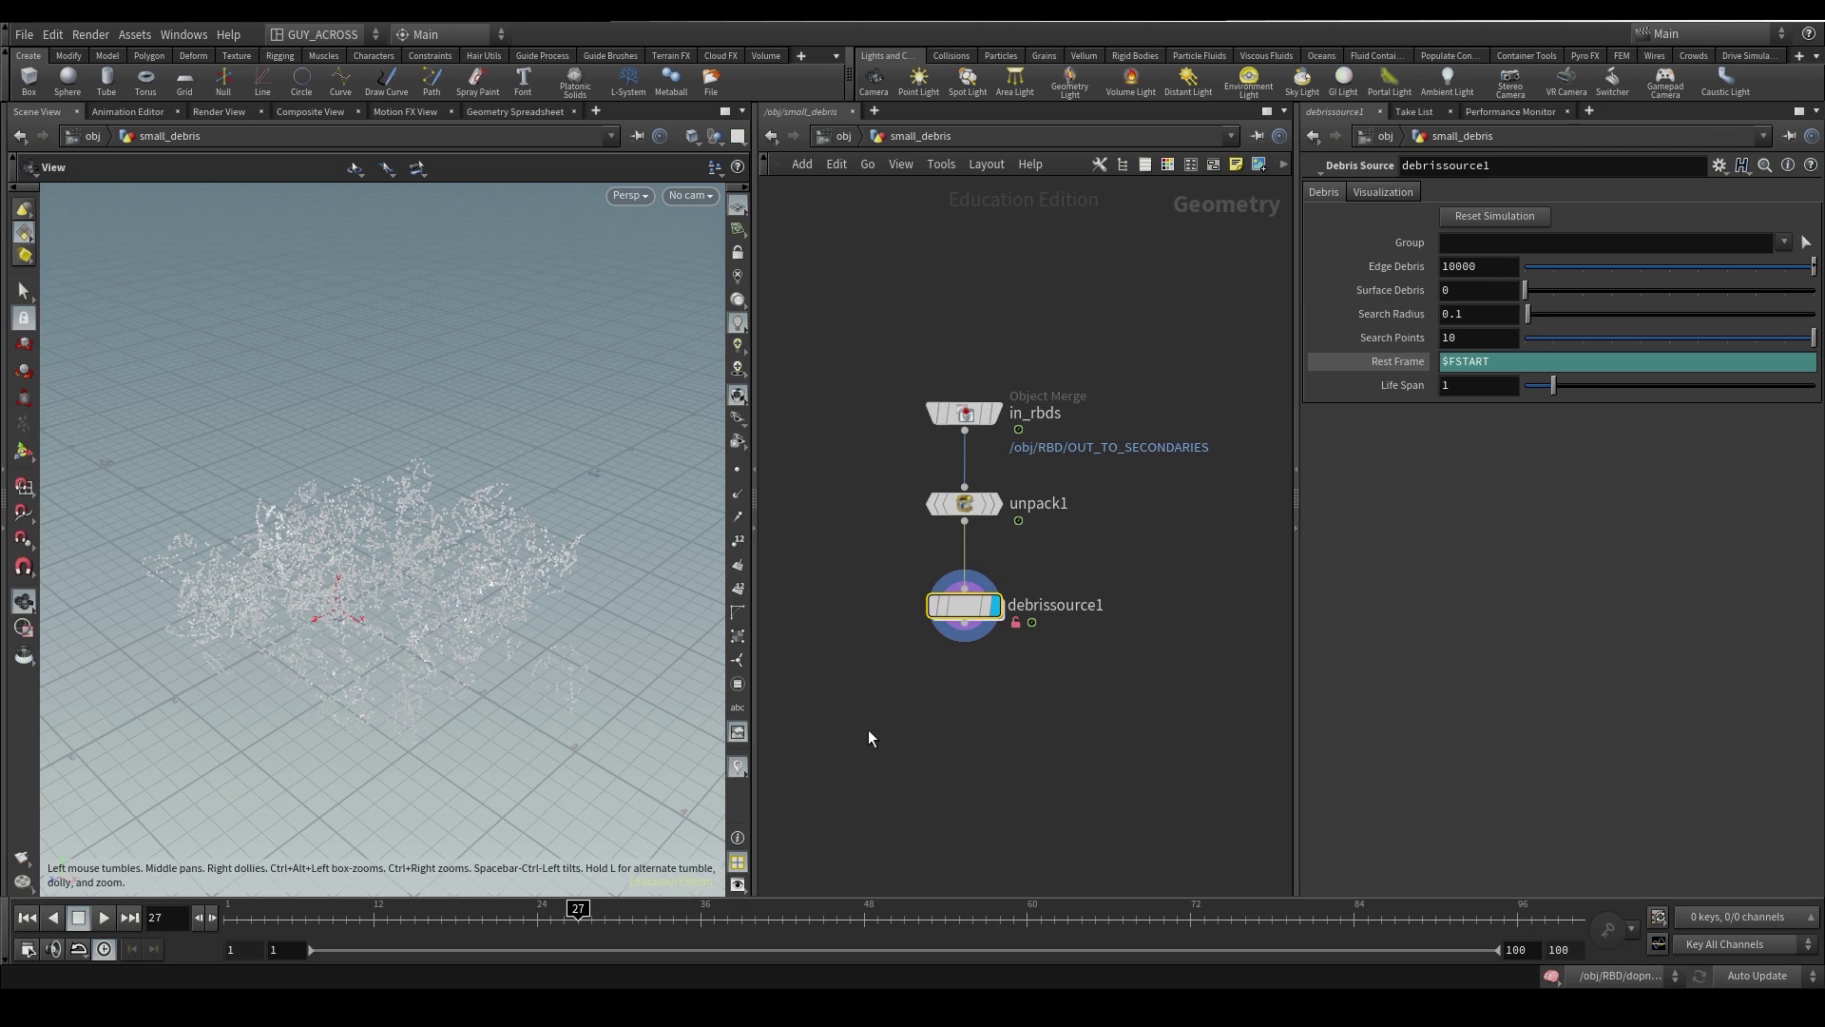
- Recentre the node graph, return to the first frame and save the scene
{"action": "middle_click_drag", "start_coordinate": [958, 694], "coordinate": [968, 646]}
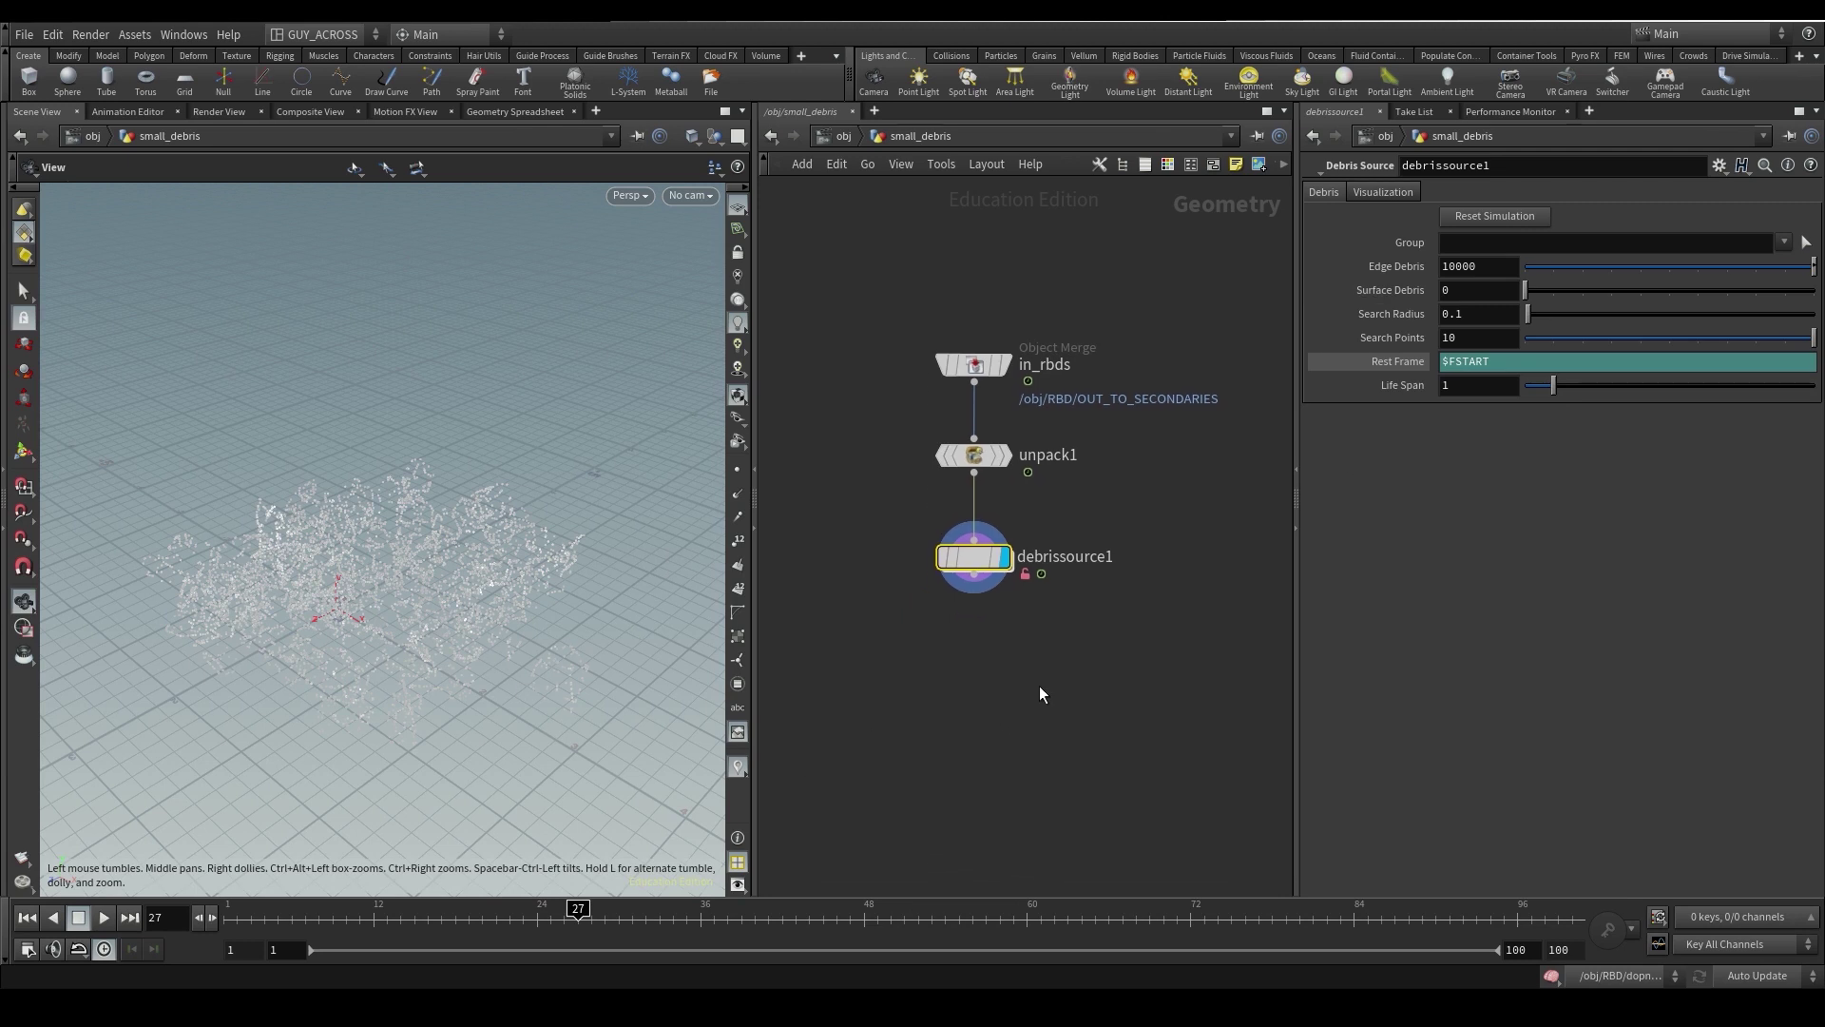
{"action": "key", "text": "ctrl+Up"}
{"action": "key", "text": "ctrl+s"}
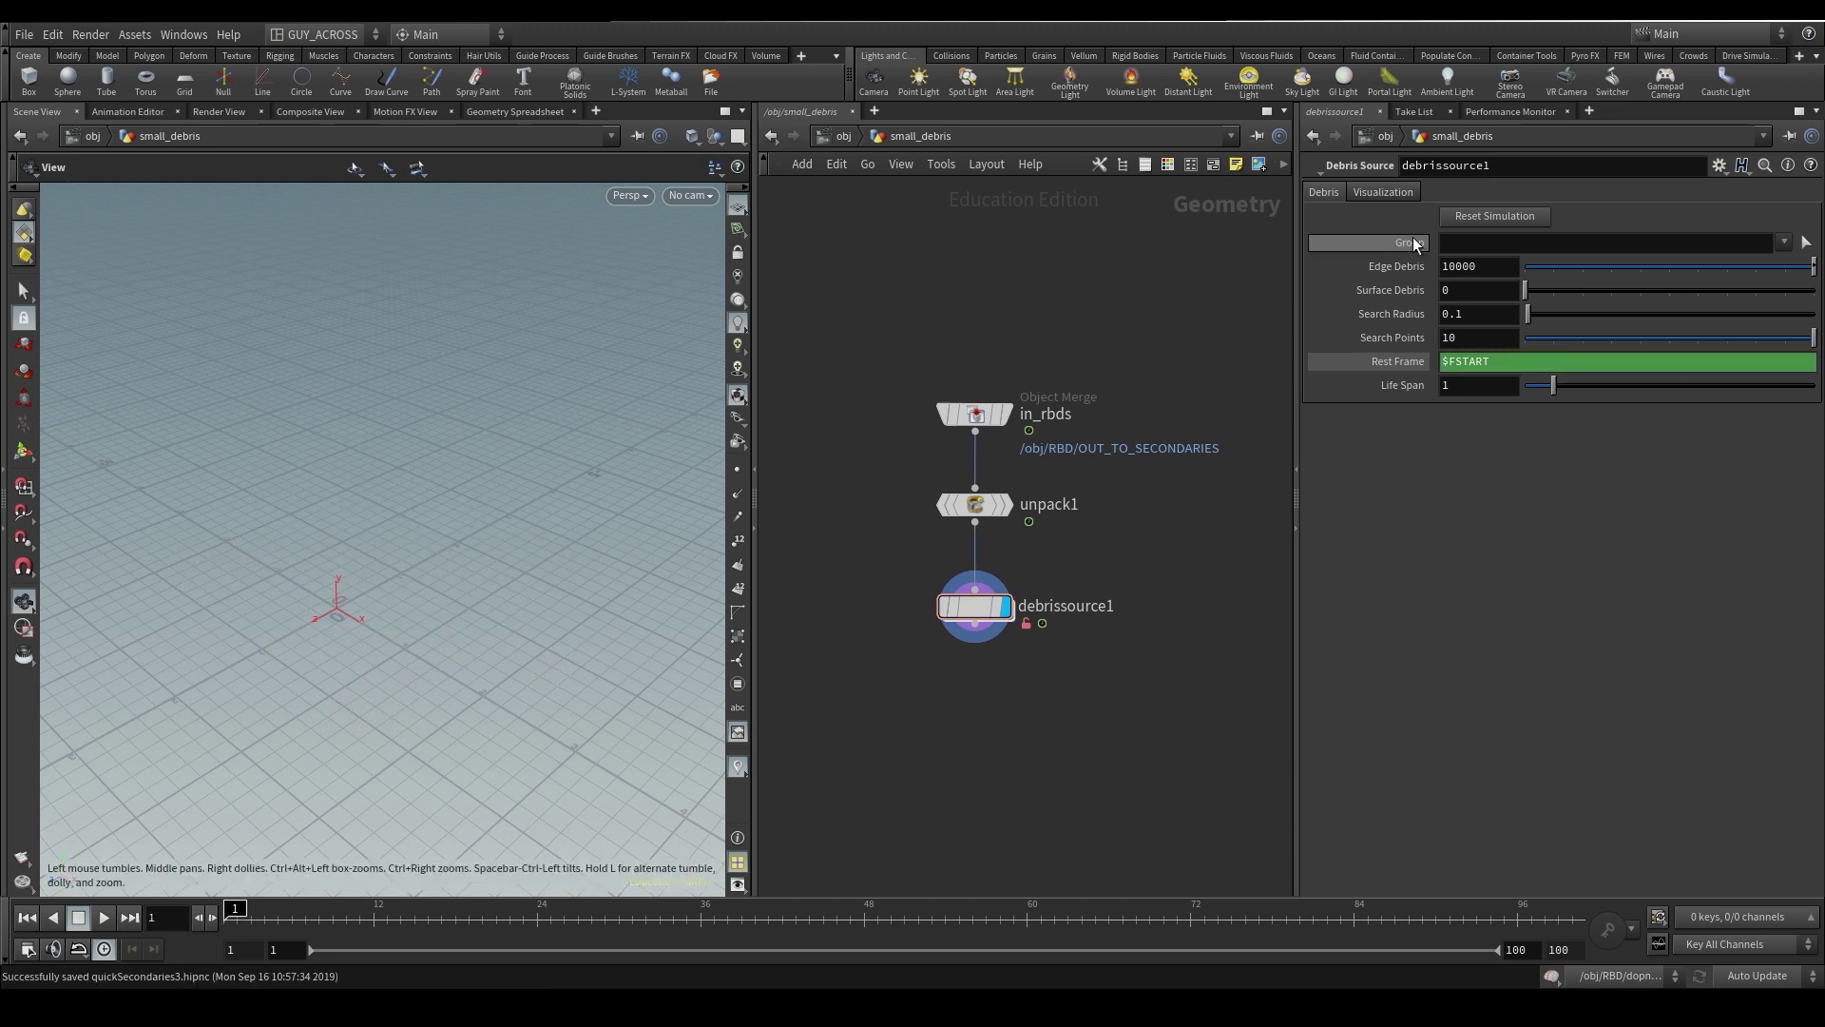
- Set debrissource1's Edge Debris and Surface Debris counts to 1000 each
{"action": "left_click", "coordinate": [1478, 267]}
{"action": "type", "text": "1000"}
{"action": "key", "text": "Return"}
{"action": "left_click", "coordinate": [1469, 293]}
{"action": "type", "text": "1000"}
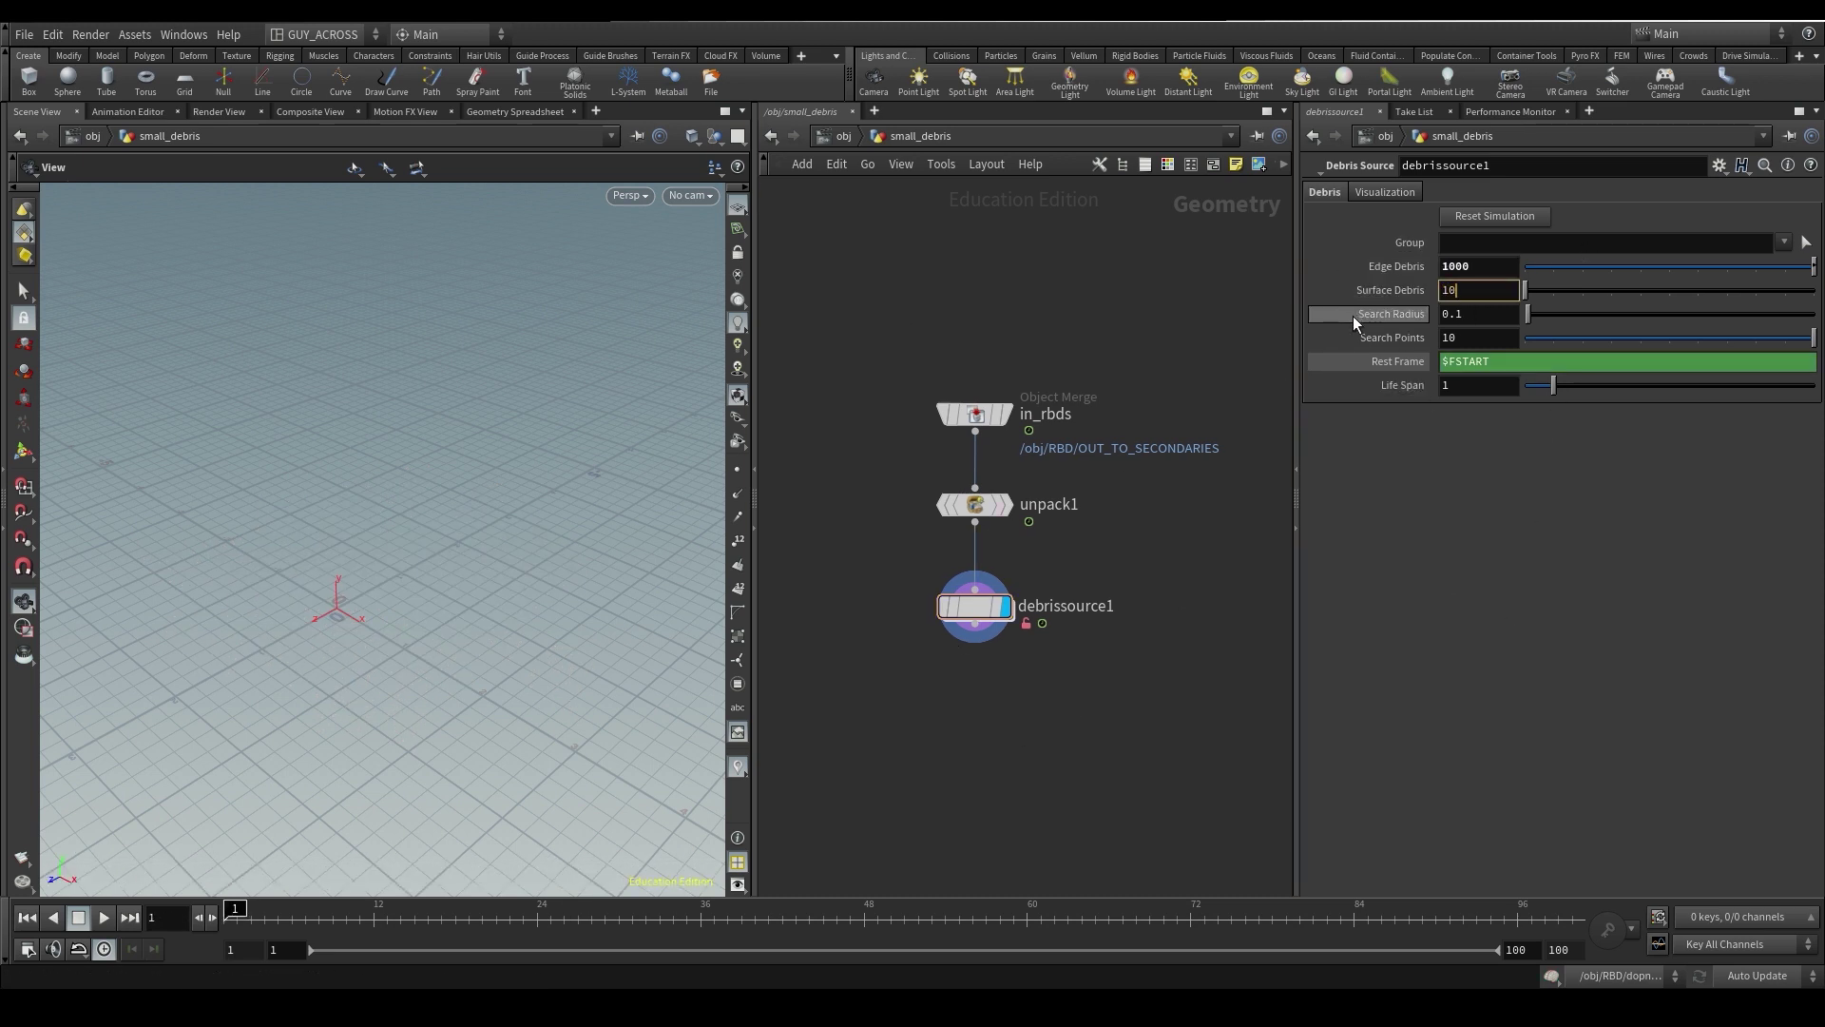
{"action": "key", "text": "Return"}
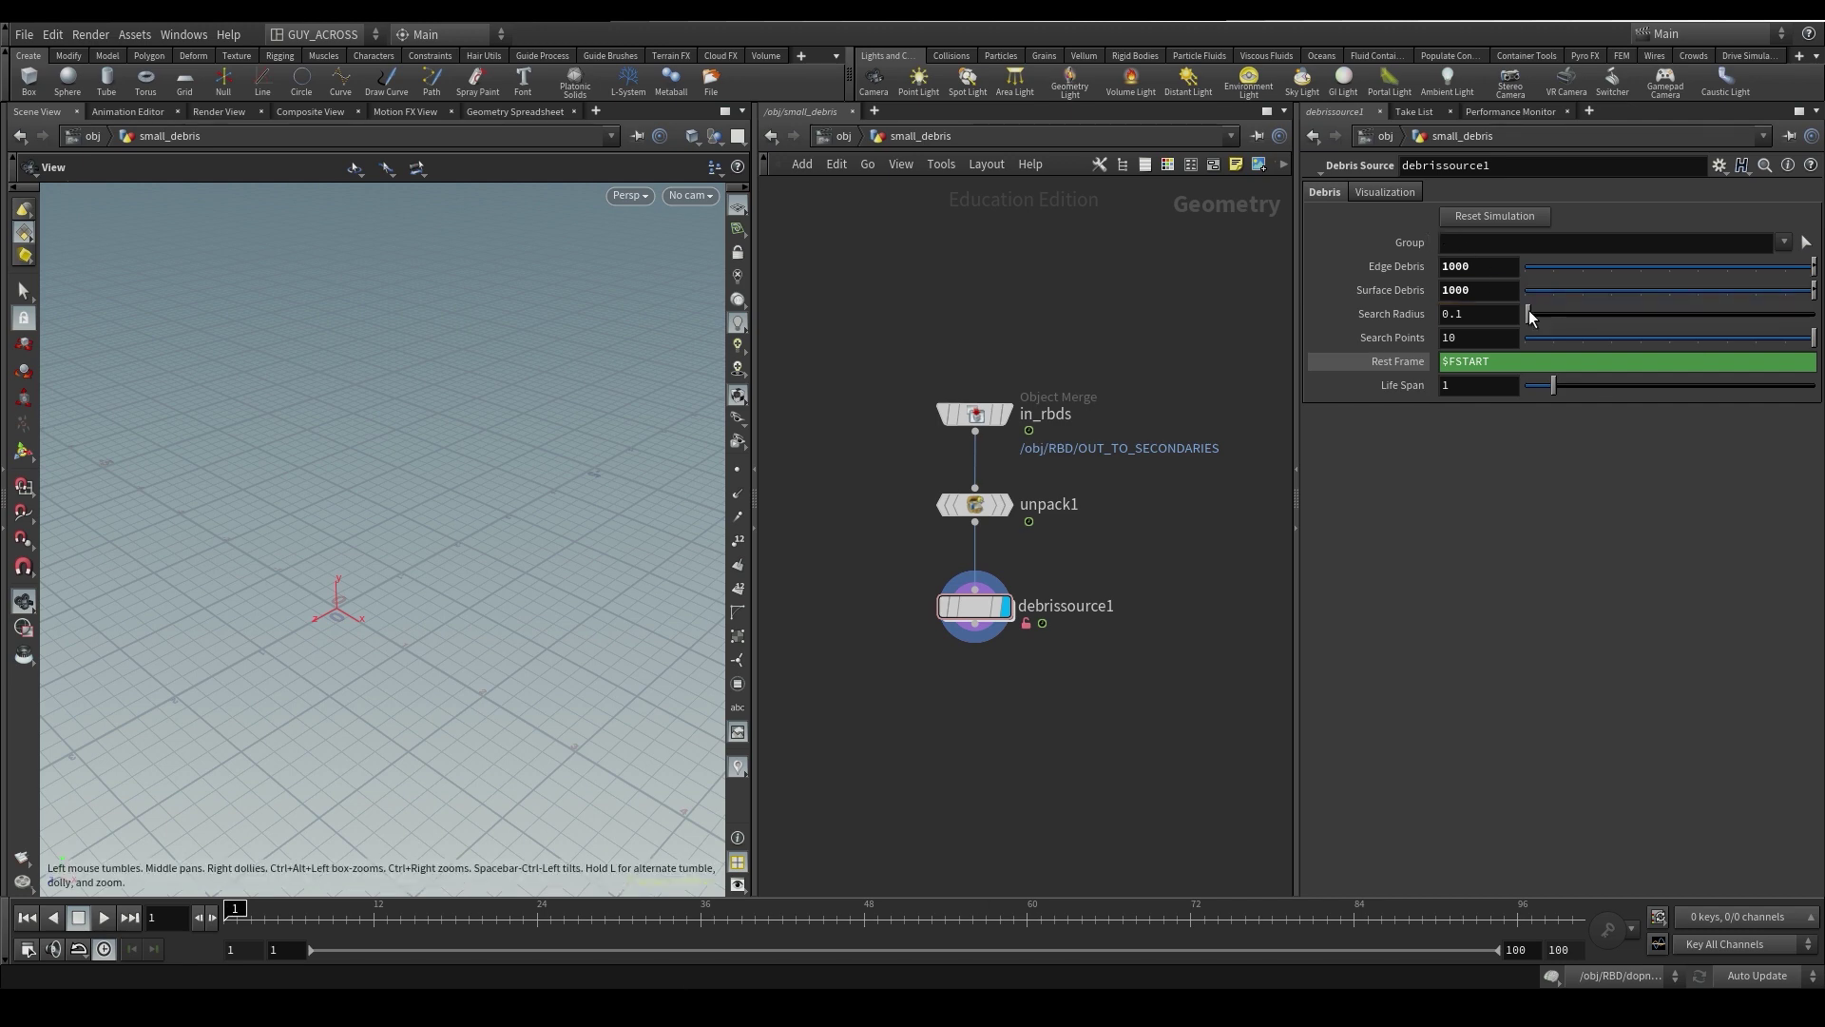
- Inspect the unpacked source geometry from top and perspective views, then begin editing Life Span
{"action": "left_click_drag", "start_coordinate": [225, 639], "coordinate": [350, 680]}
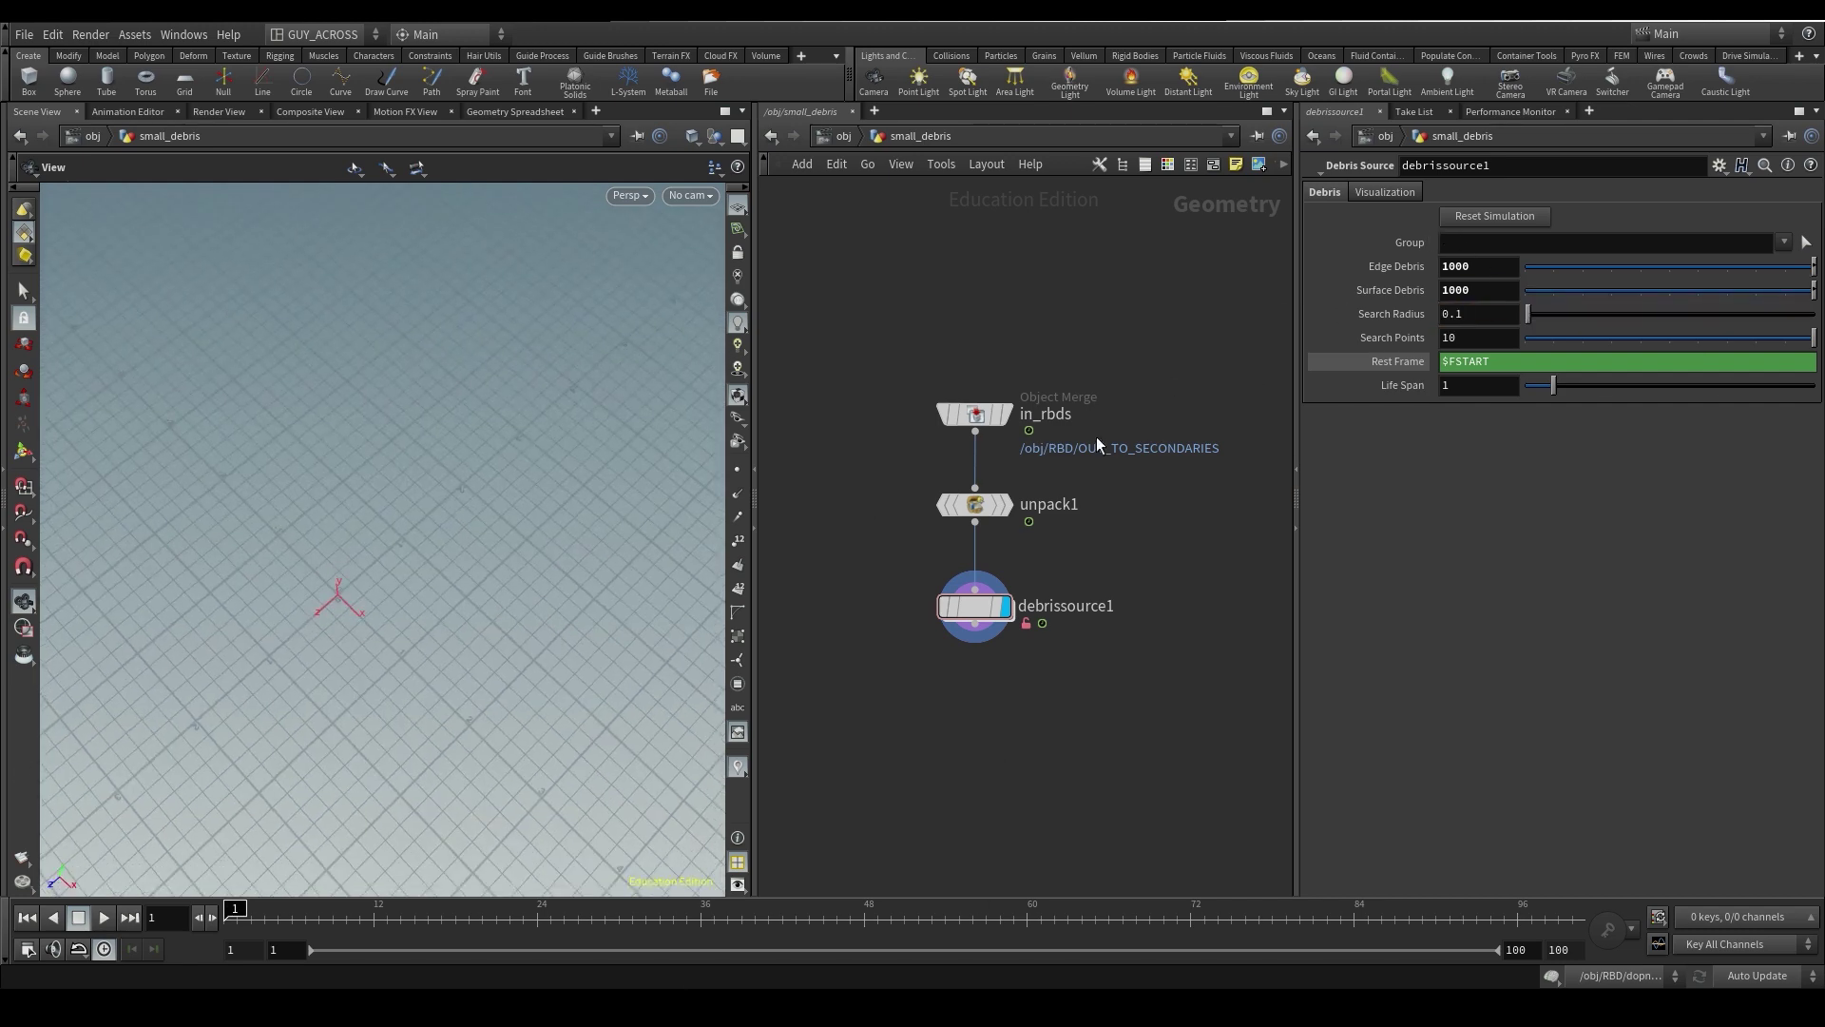
{"action": "left_click", "coordinate": [1006, 505]}
{"action": "key", "text": "space+2"}
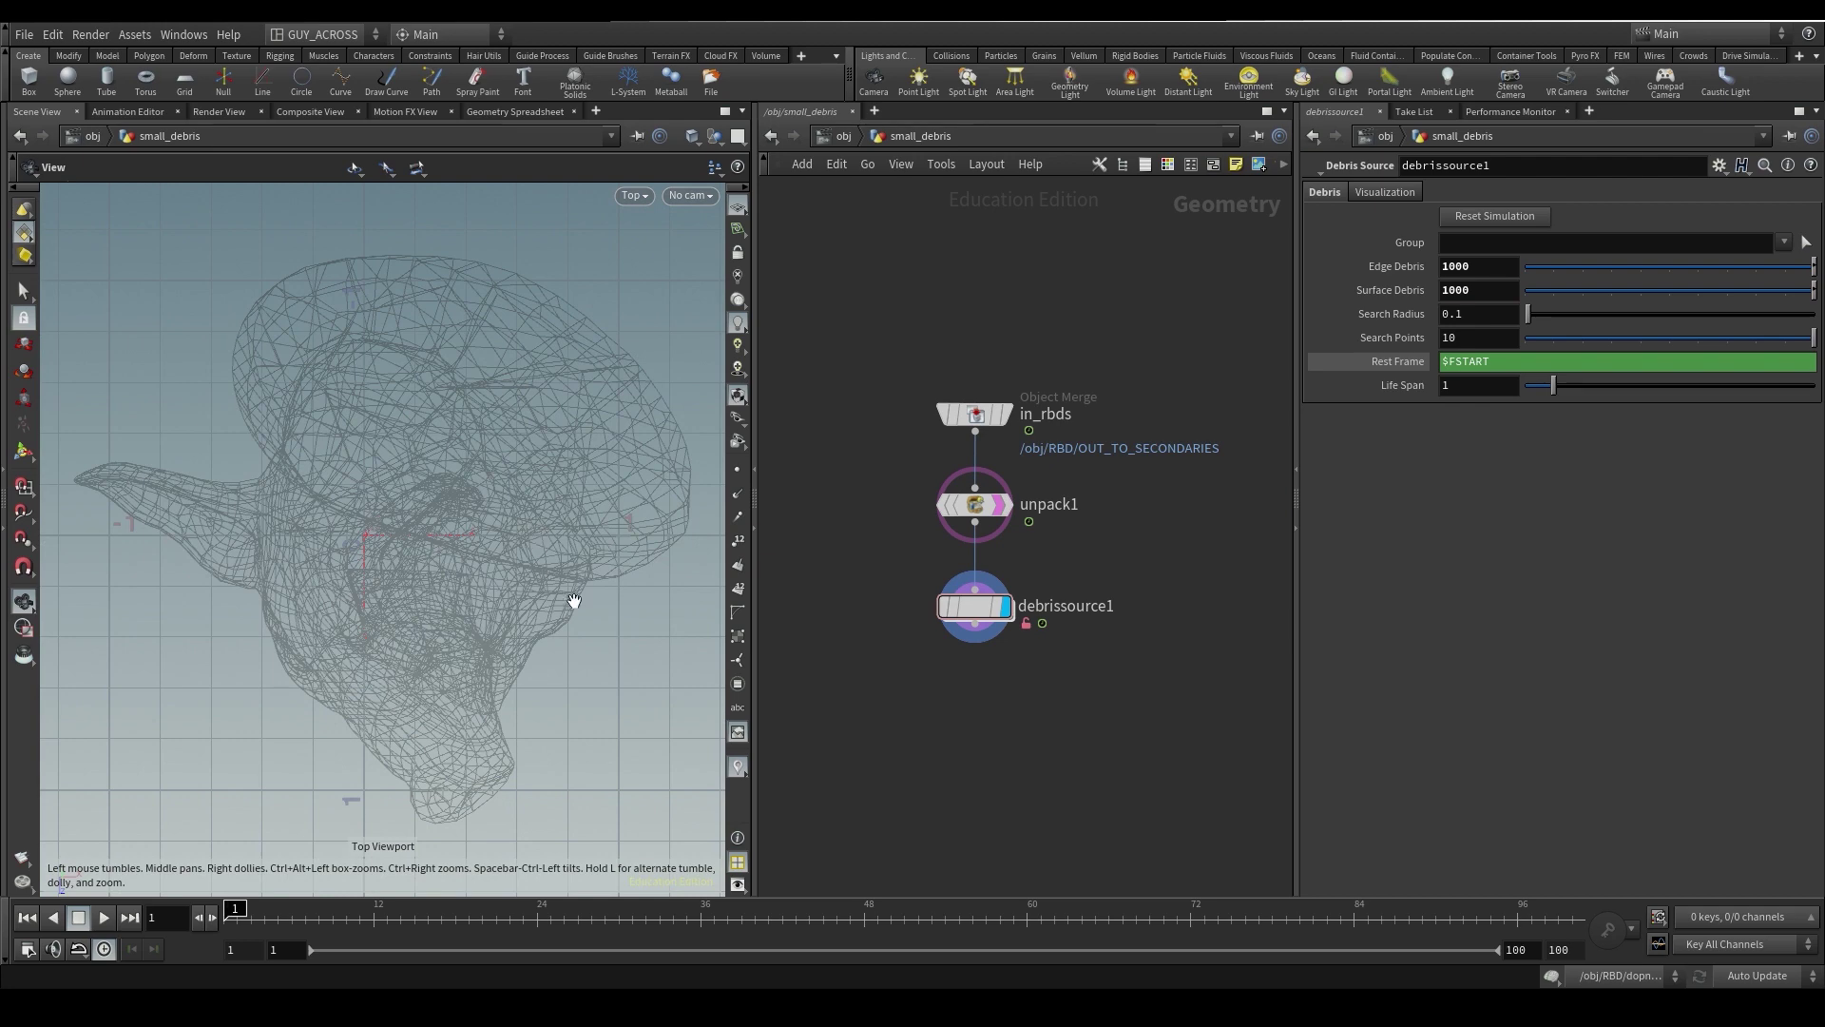
{"action": "scroll", "coordinate": [570, 603], "scroll_direction": "down", "scroll_amount": 4}
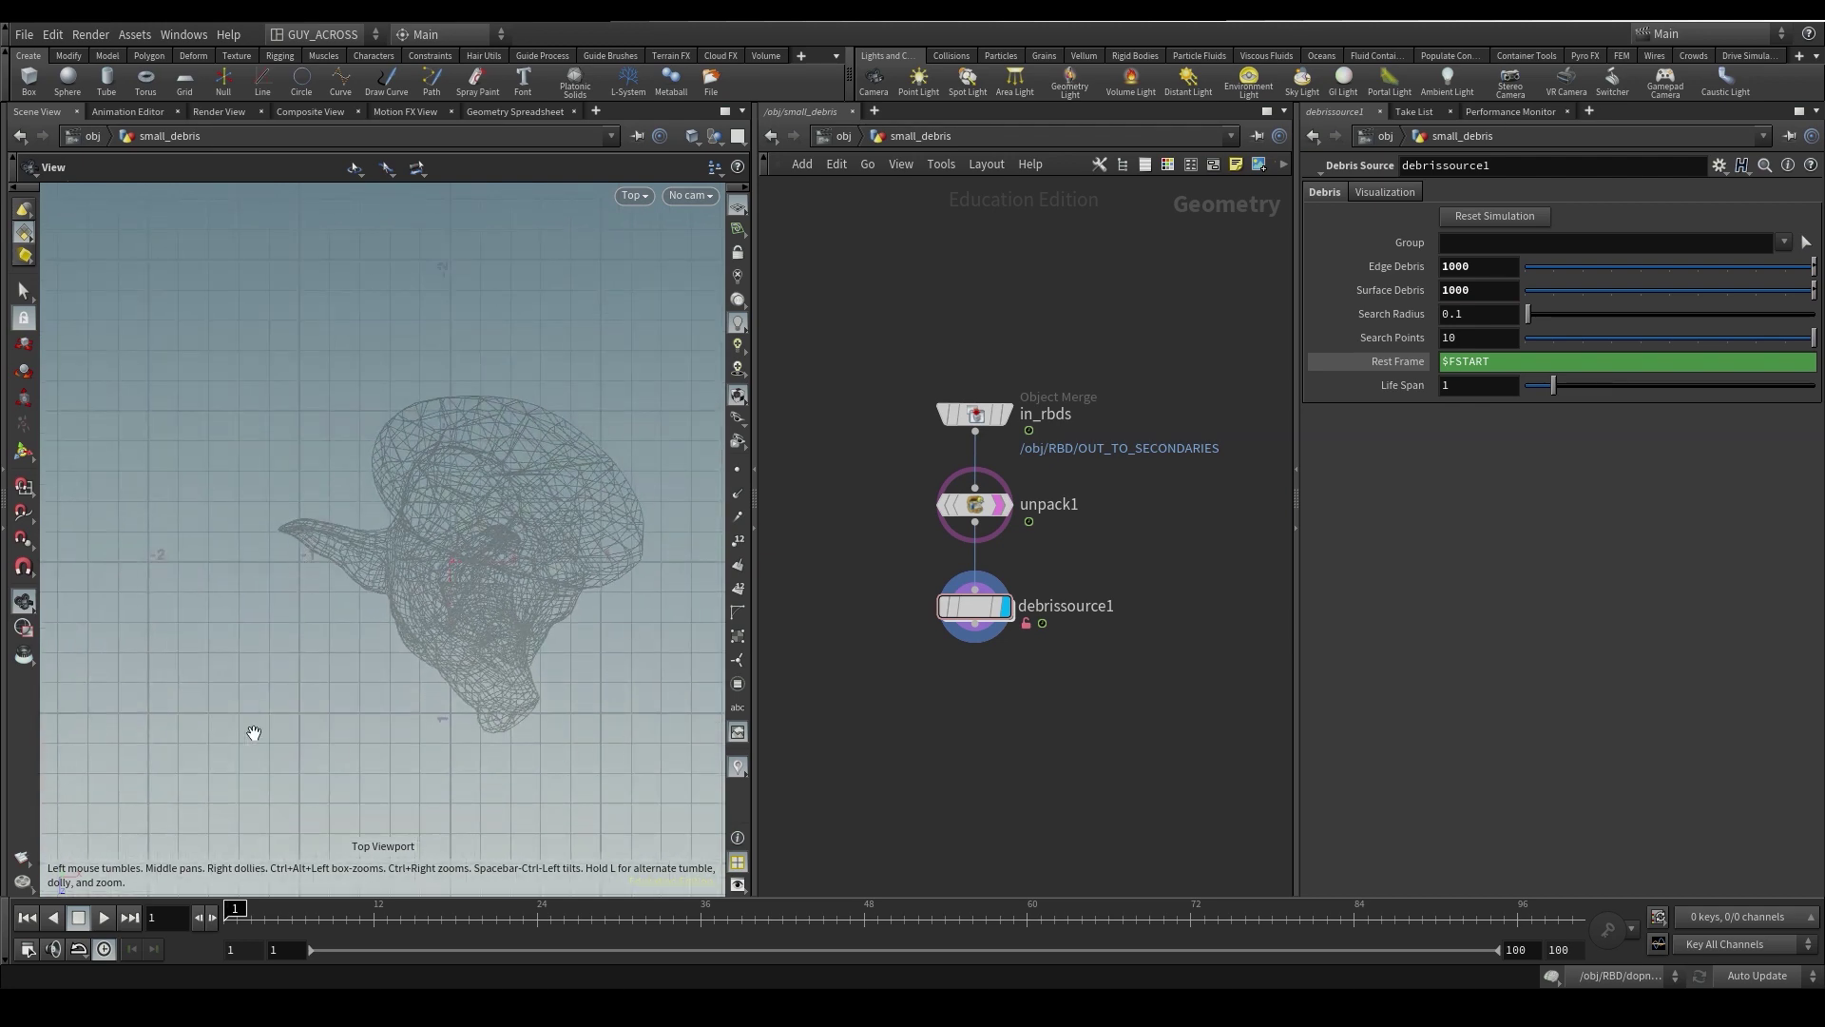
{"action": "left_click_drag", "start_coordinate": [306, 594], "coordinate": [399, 609]}
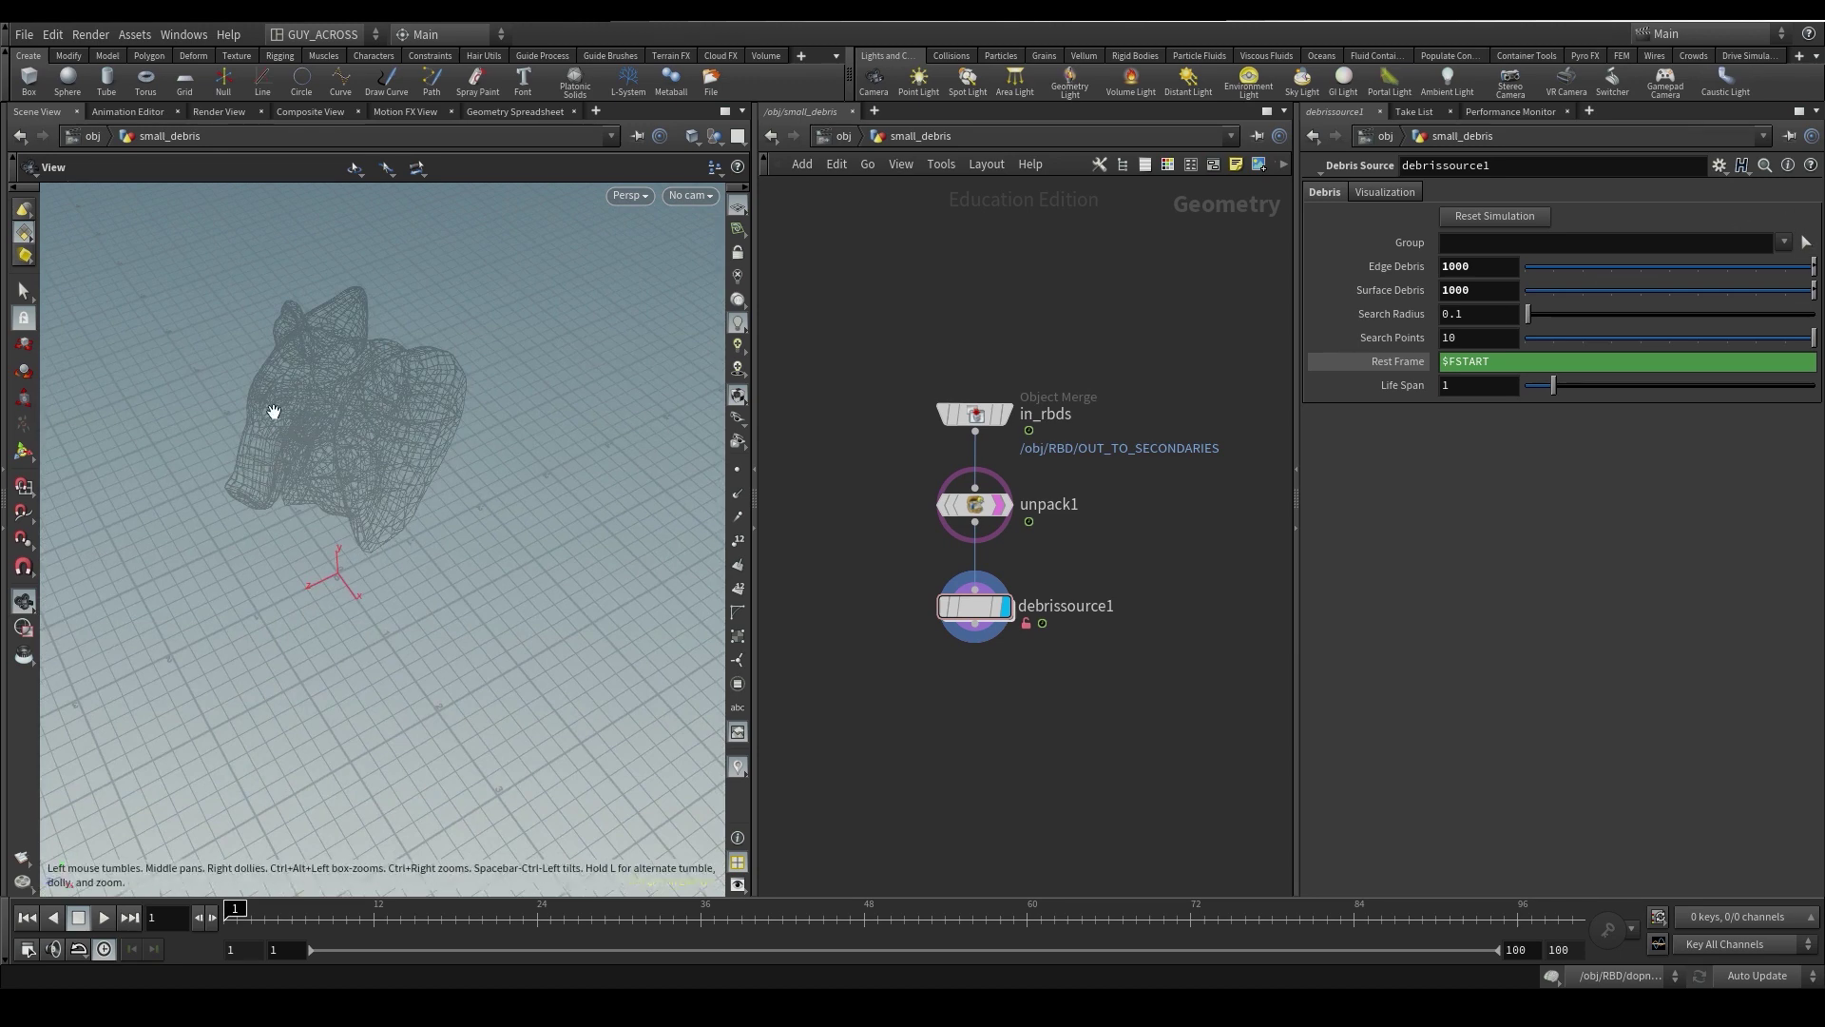
{"action": "scroll", "coordinate": [440, 476], "scroll_direction": "up", "scroll_amount": 3}
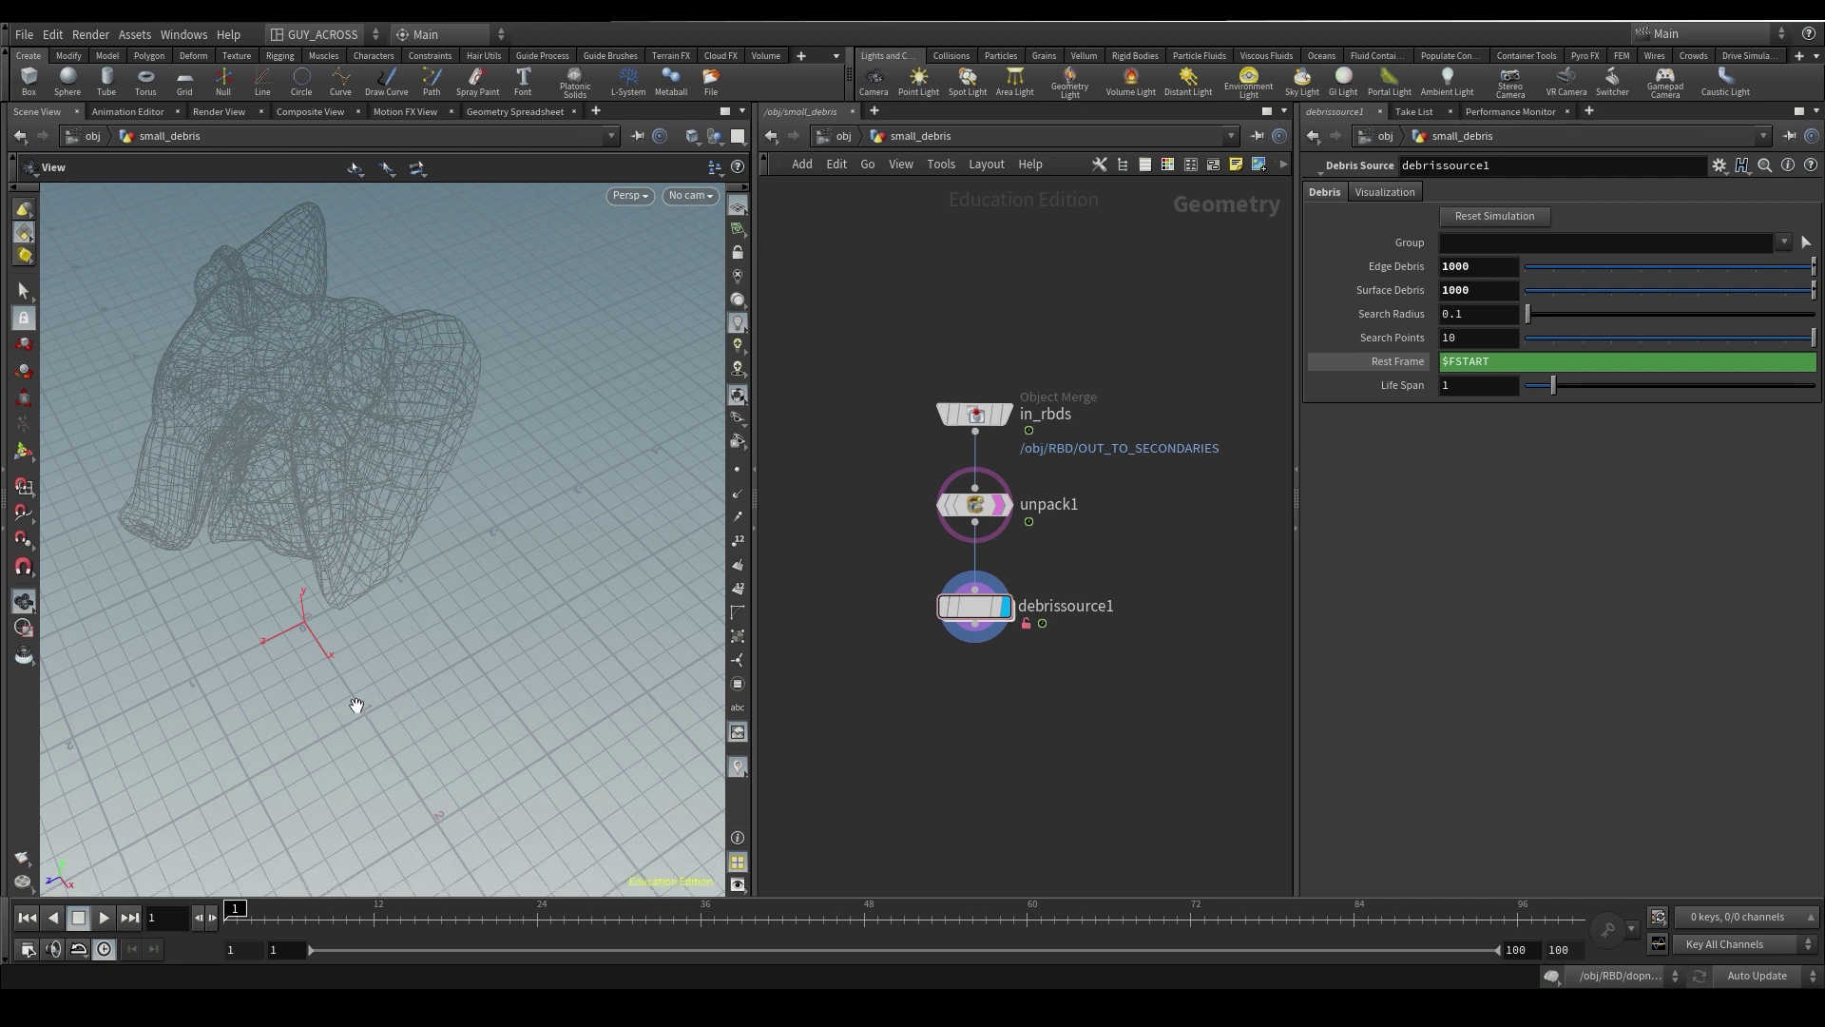
{"action": "left_click", "coordinate": [1477, 386]}
- Build the Life Span expression 1/$FPS*24, checking its evaluated value along the way
{"action": "type", "text": "/"}
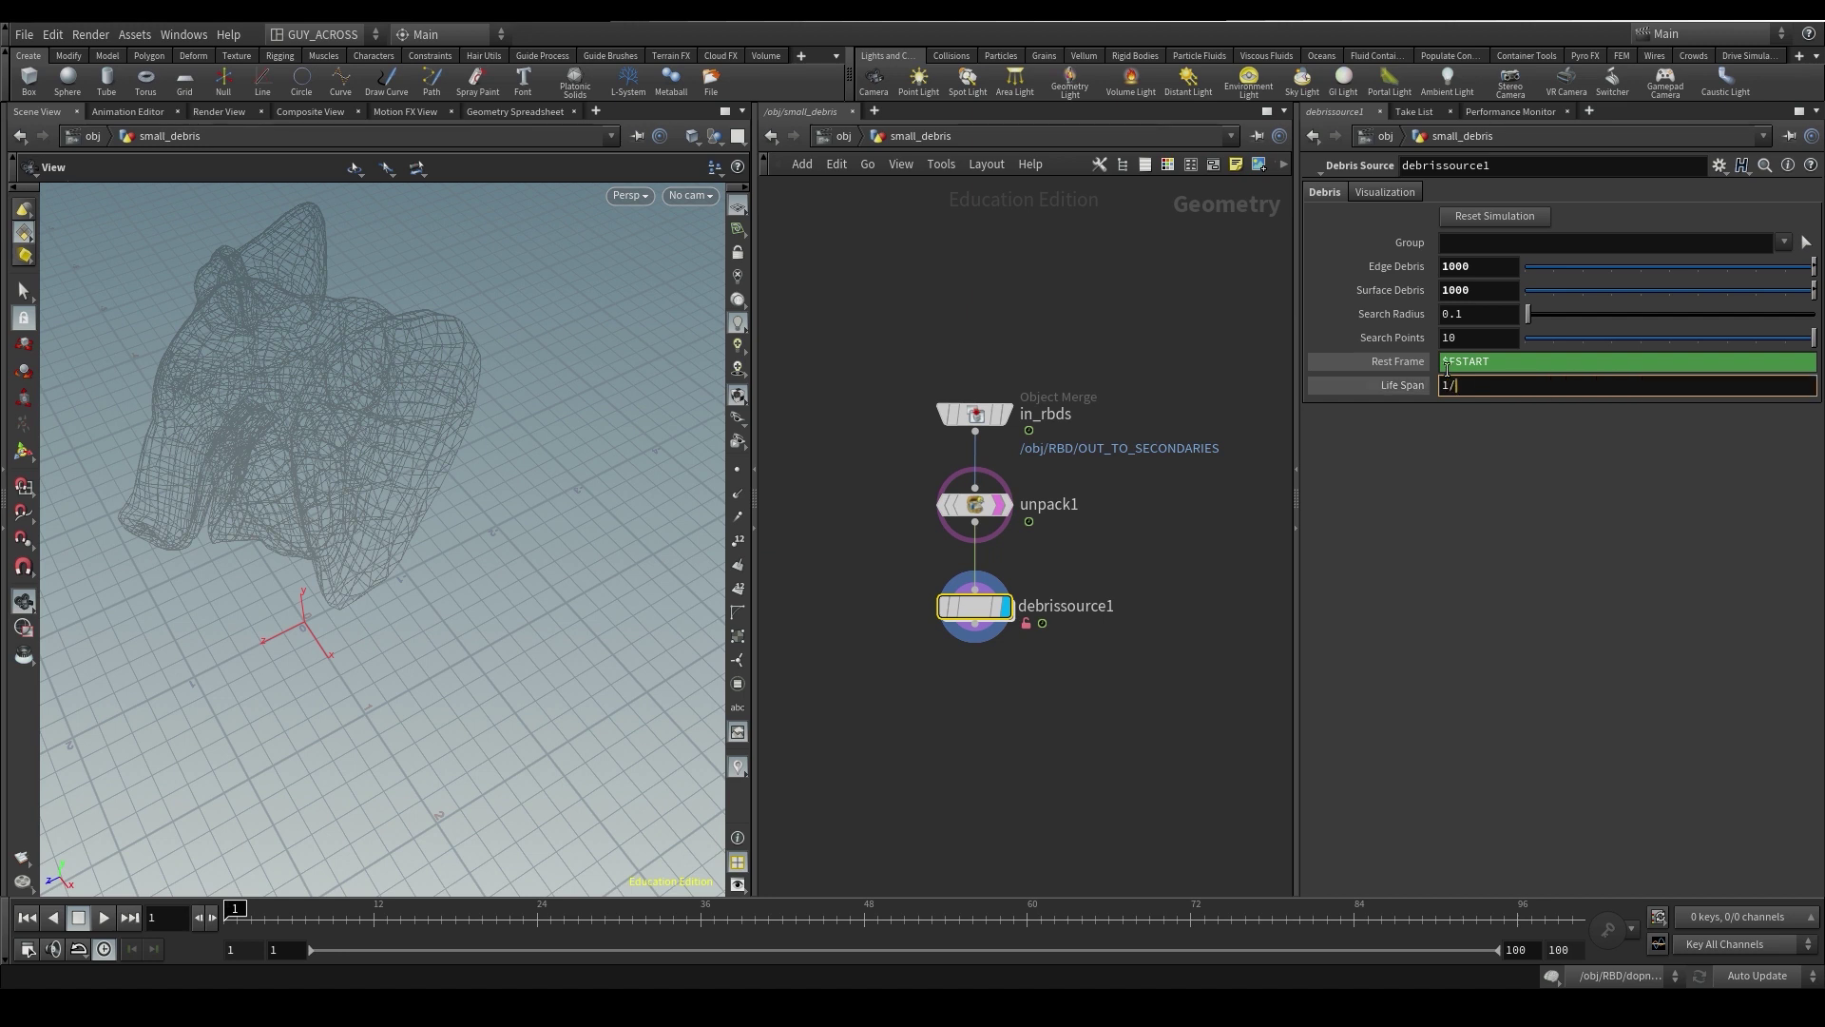
{"action": "type", "text": "$FPS"}
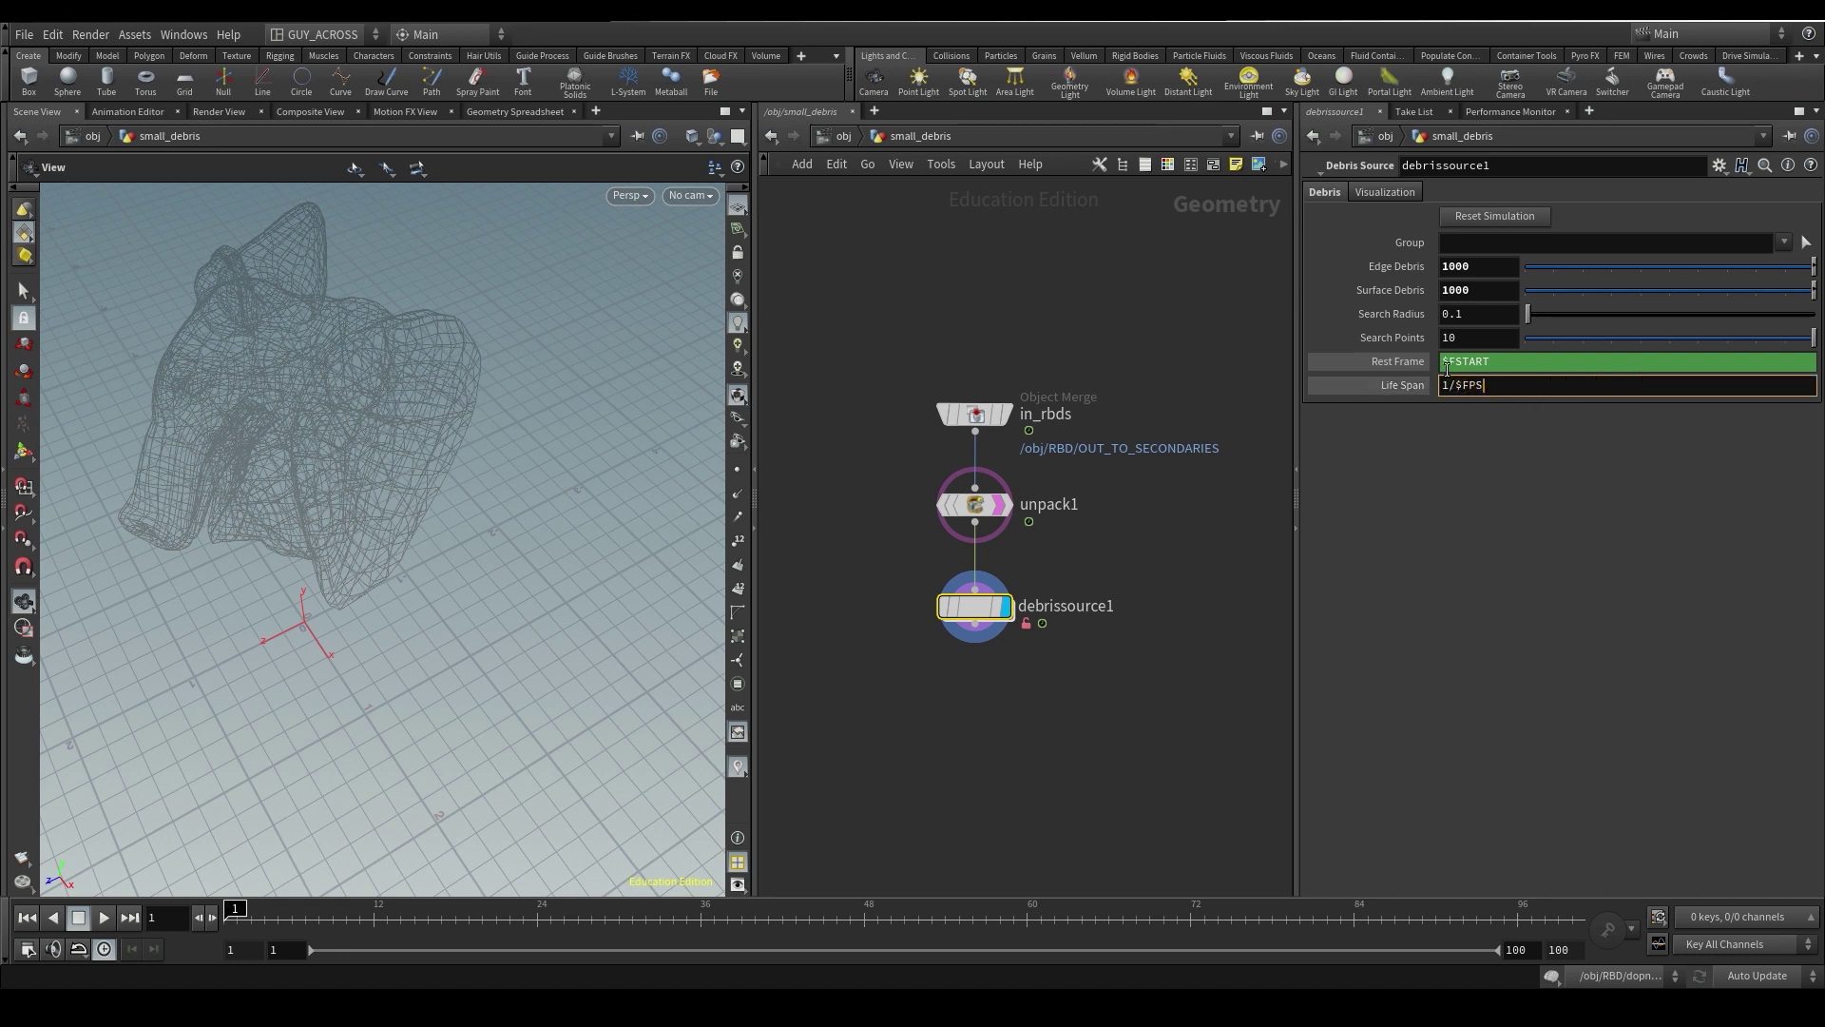
{"action": "key", "text": "Return"}
{"action": "left_click", "coordinate": [1409, 387]}
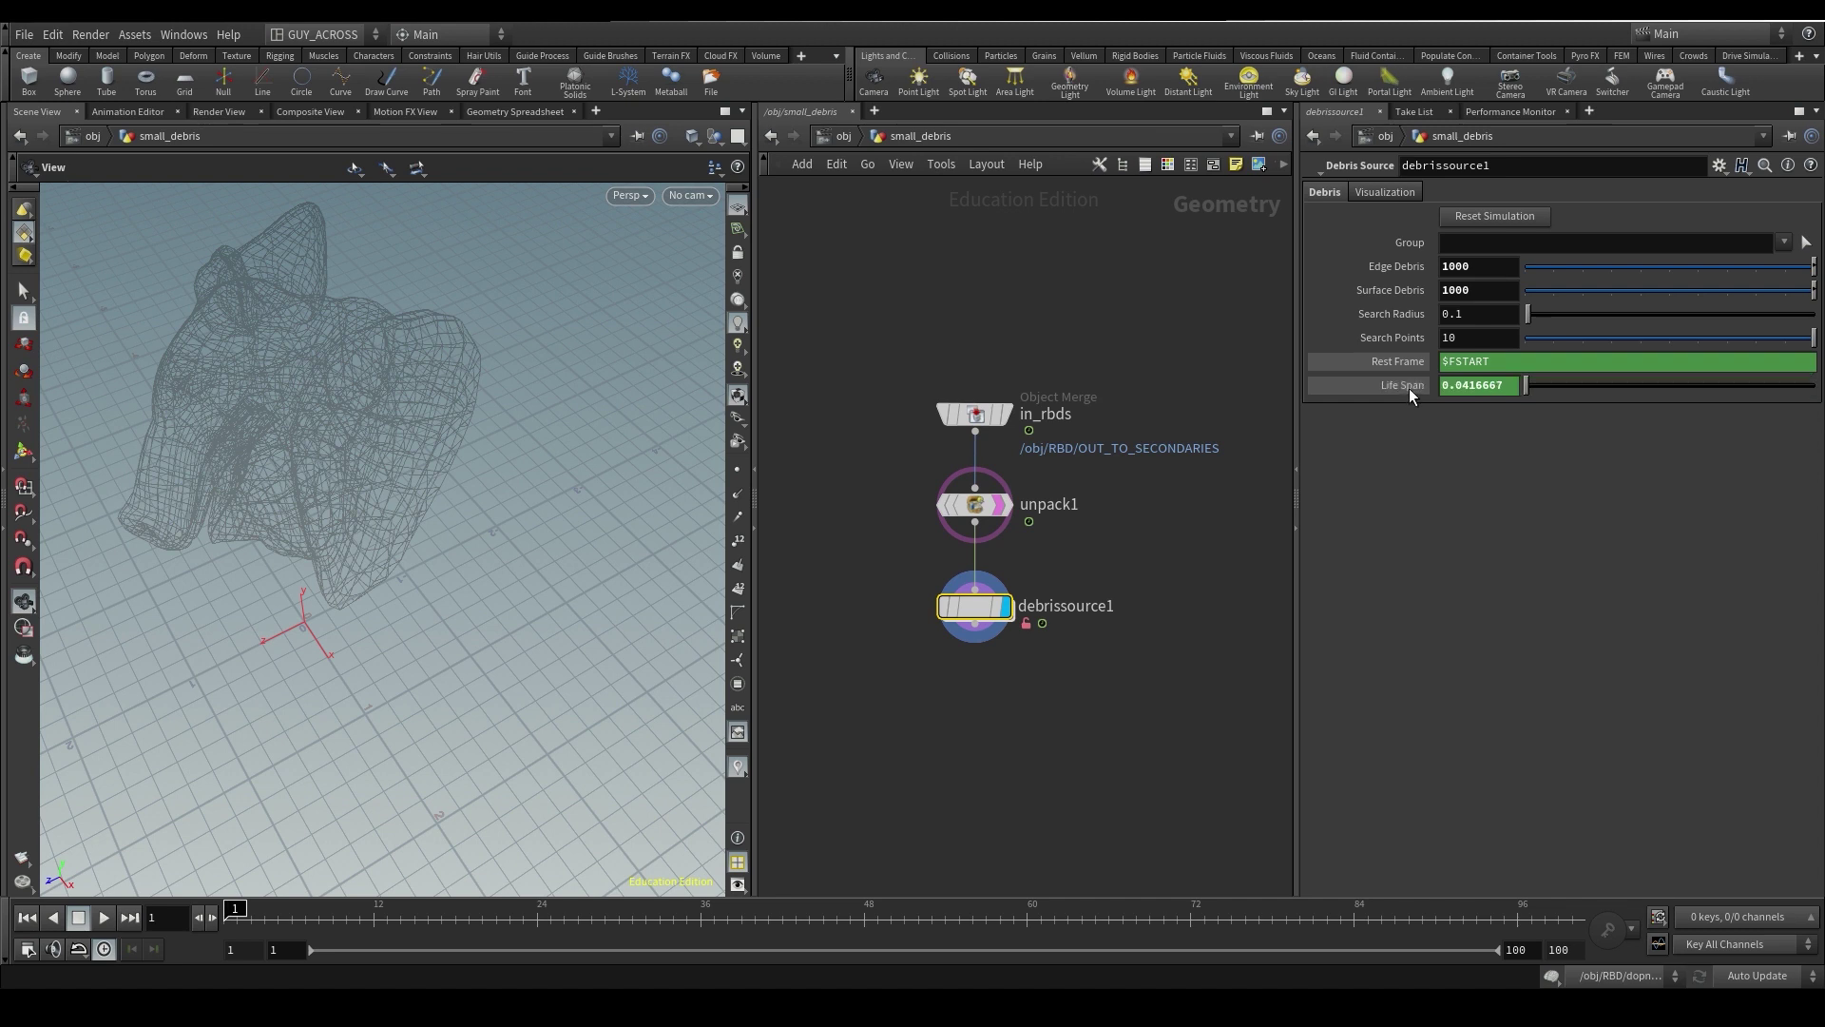
{"action": "left_click", "coordinate": [1409, 388]}
{"action": "left_click", "coordinate": [1406, 389]}
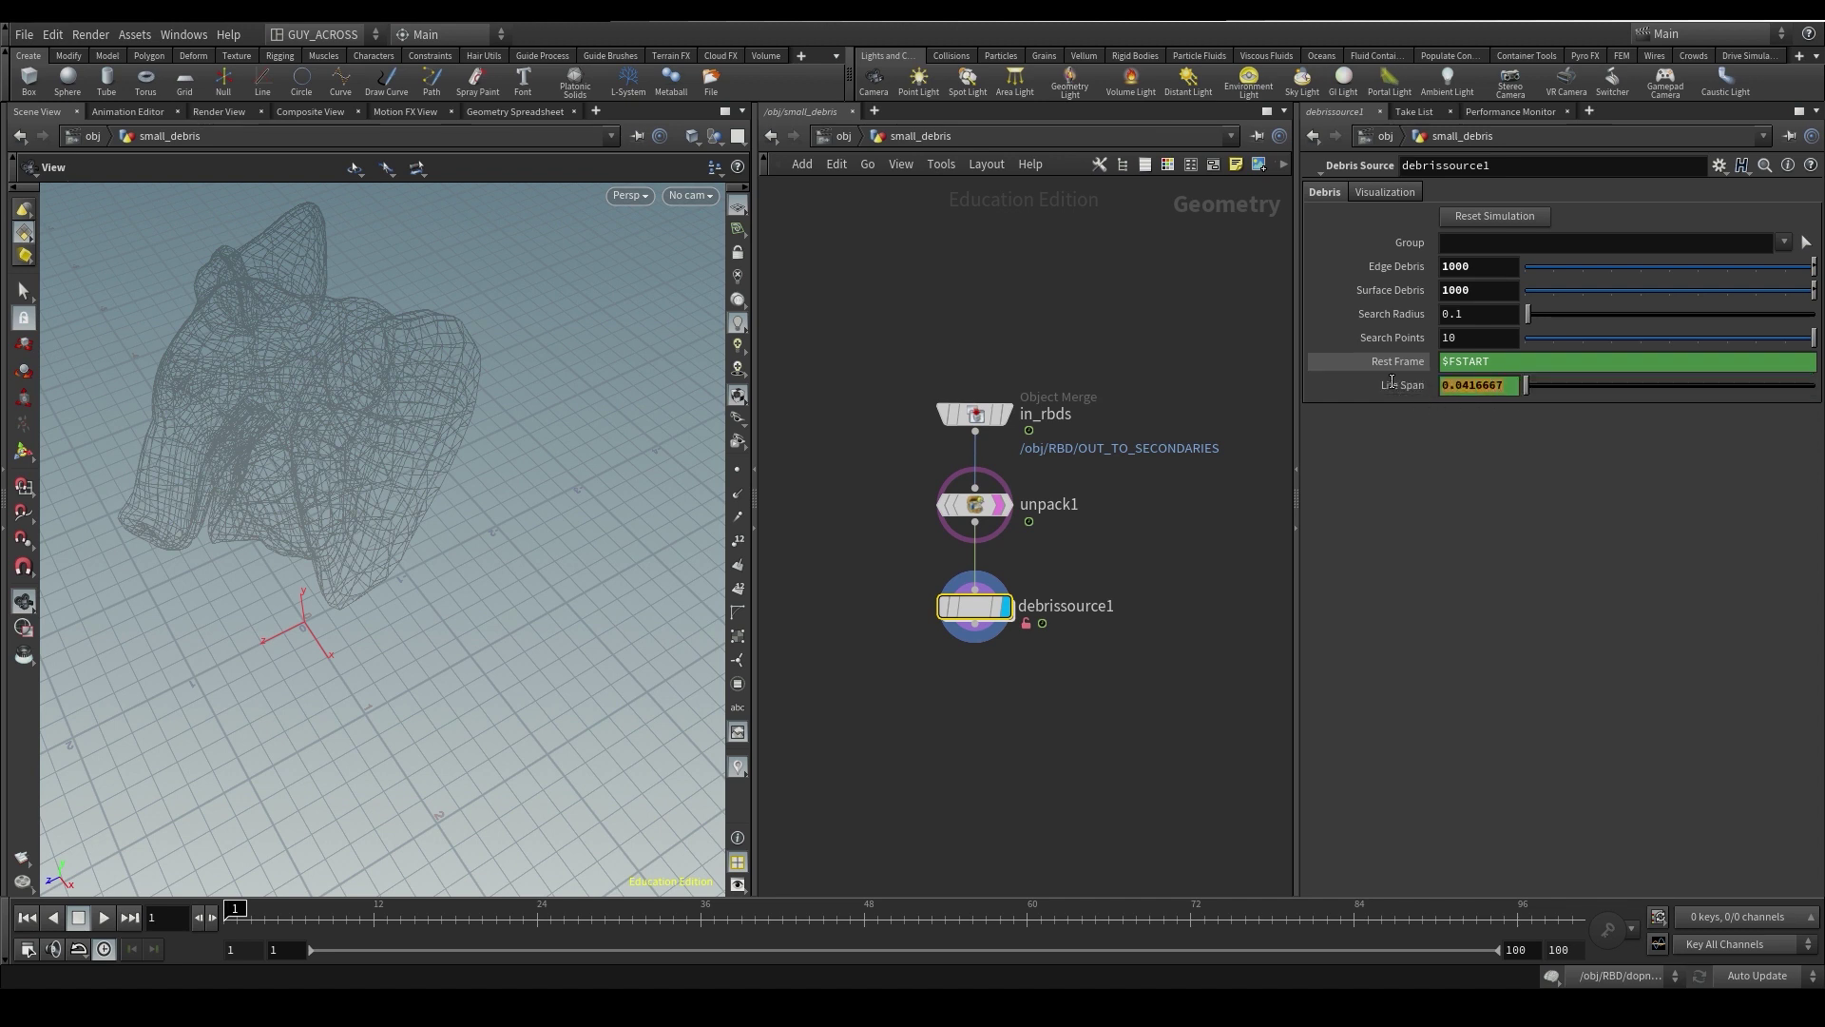
{"action": "left_click", "coordinate": [1446, 383]}
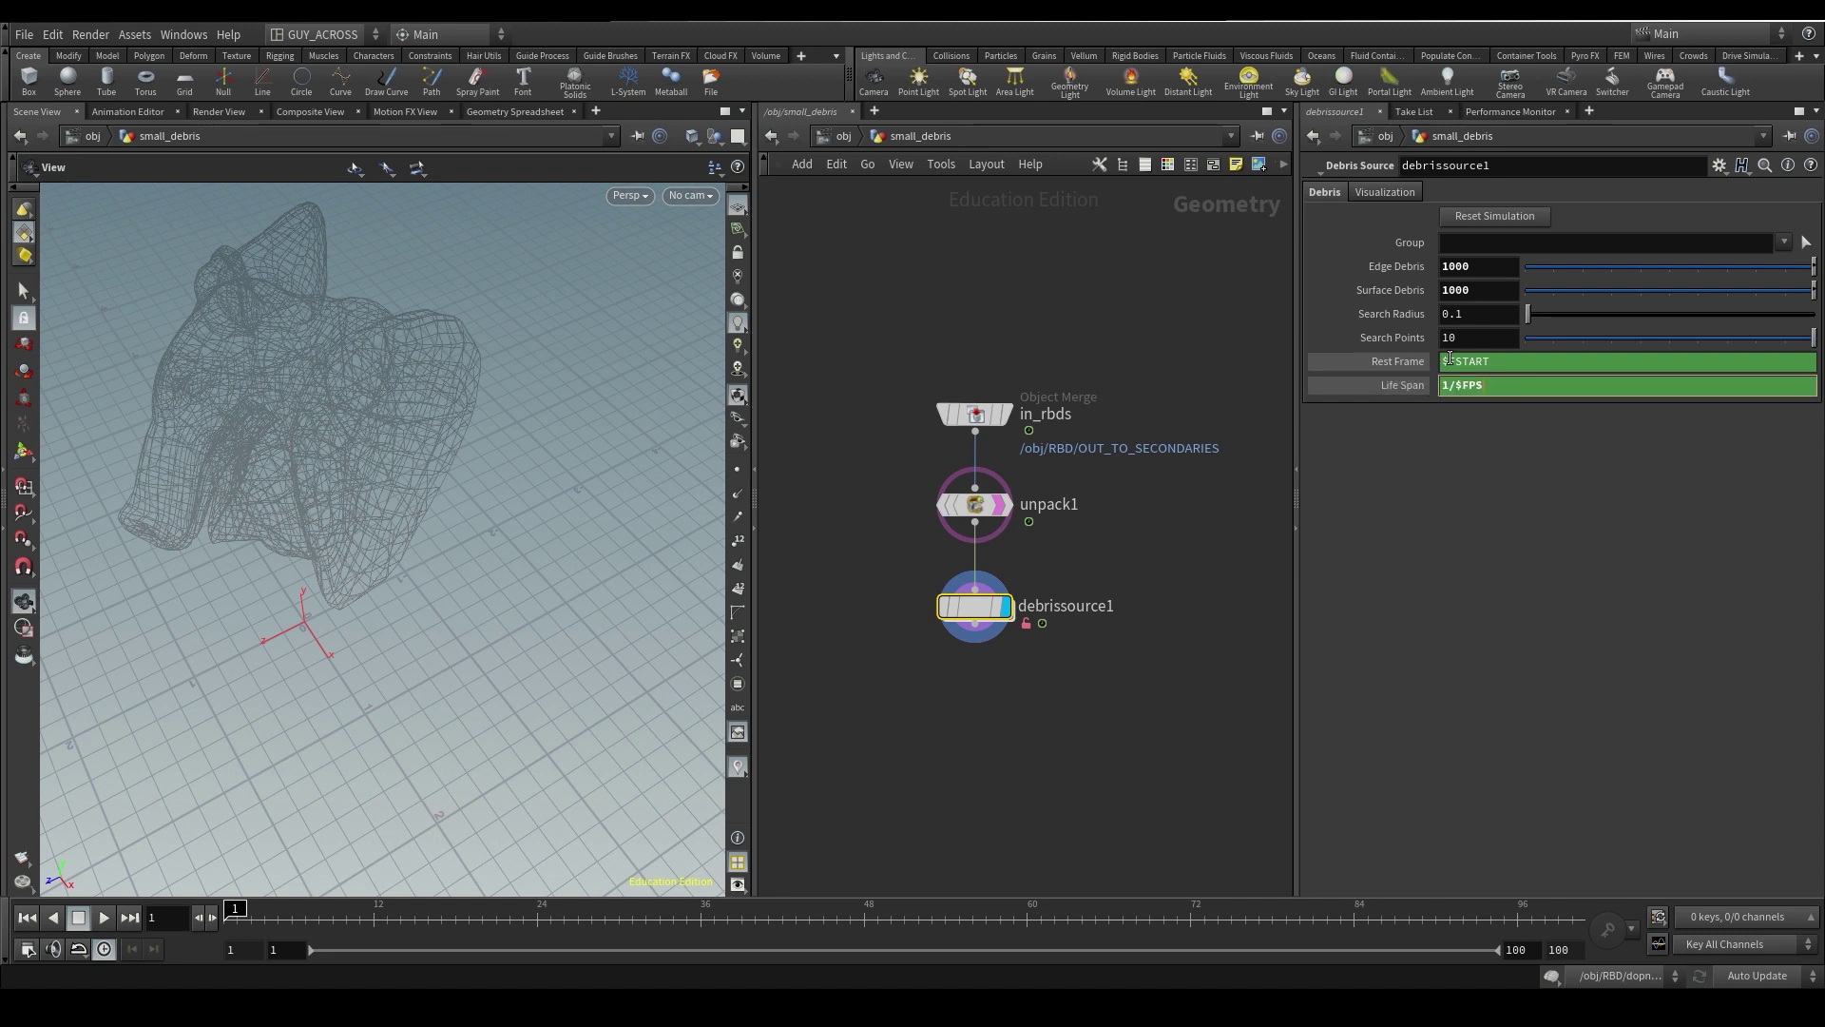
{"action": "type", "text": "*24"}
{"action": "key", "text": "Return"}
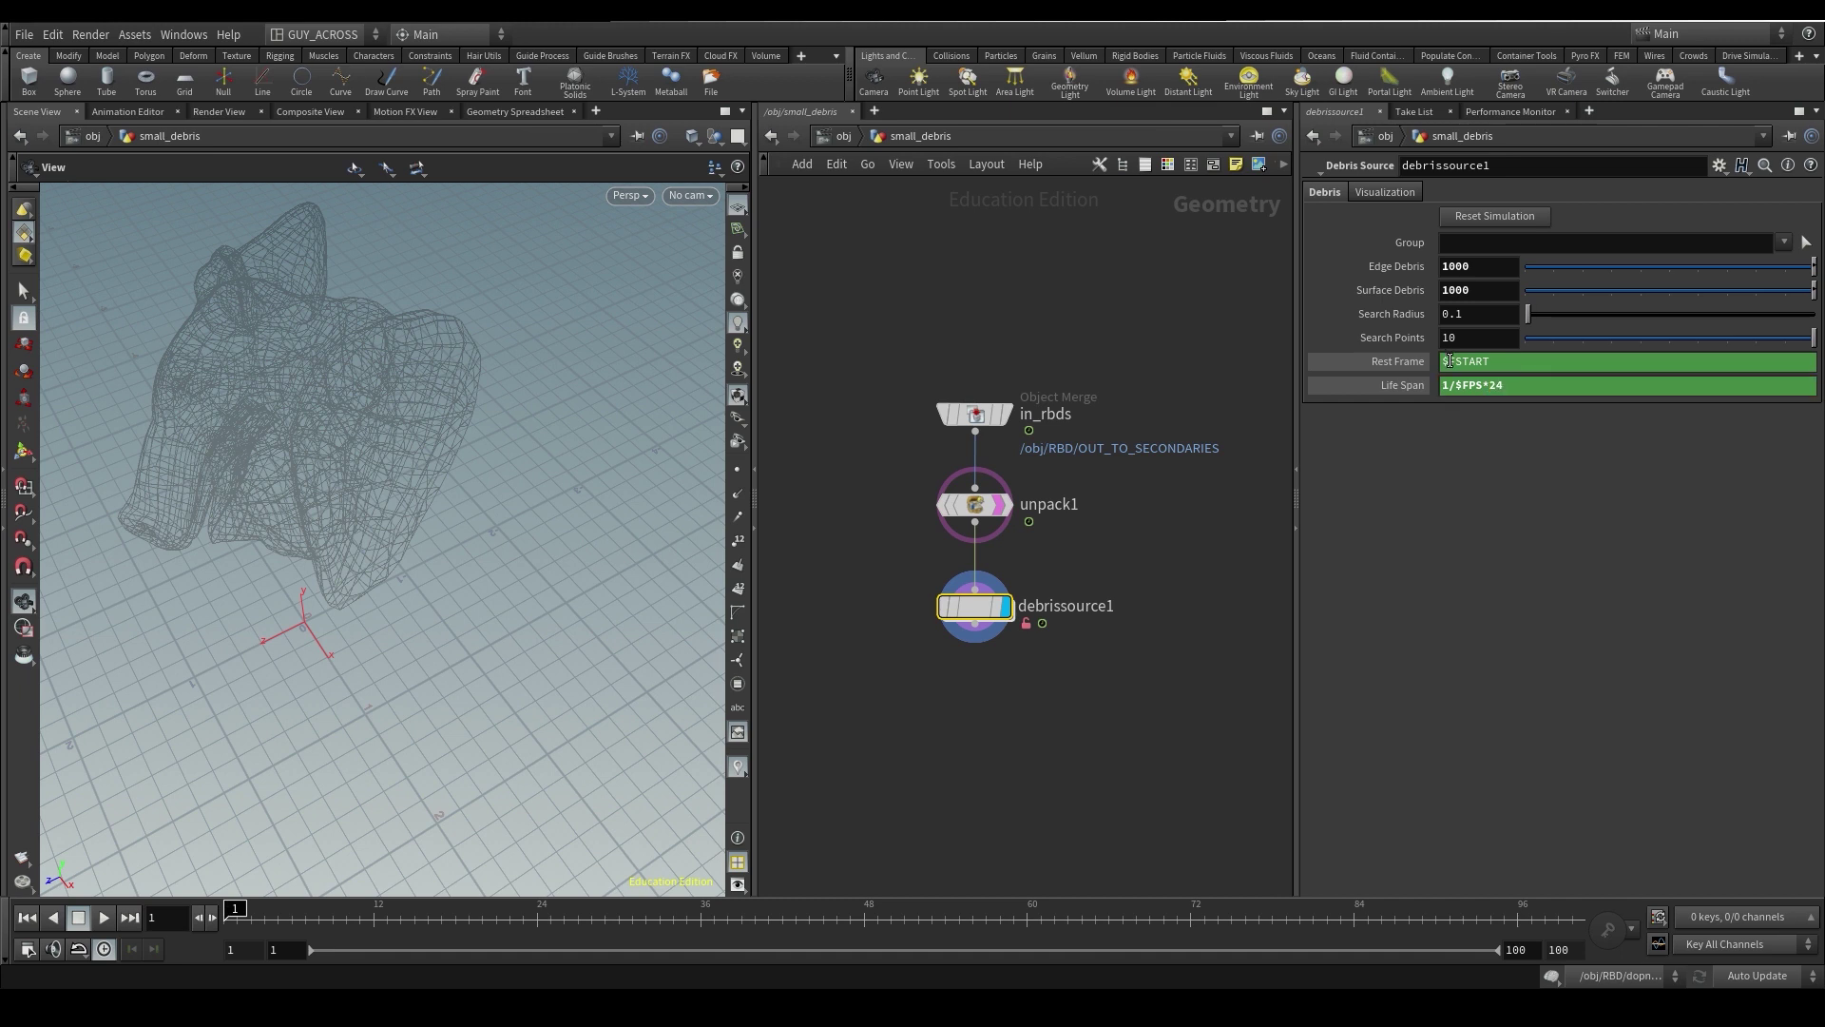
{"action": "left_click", "coordinate": [1405, 387]}
{"action": "left_click", "coordinate": [1416, 387]}
- Try a Life Span multiplier of 48, then revert the expression to 1/$FPS*24
{"action": "double_click", "coordinate": [1496, 384]}
{"action": "type", "text": "48"}
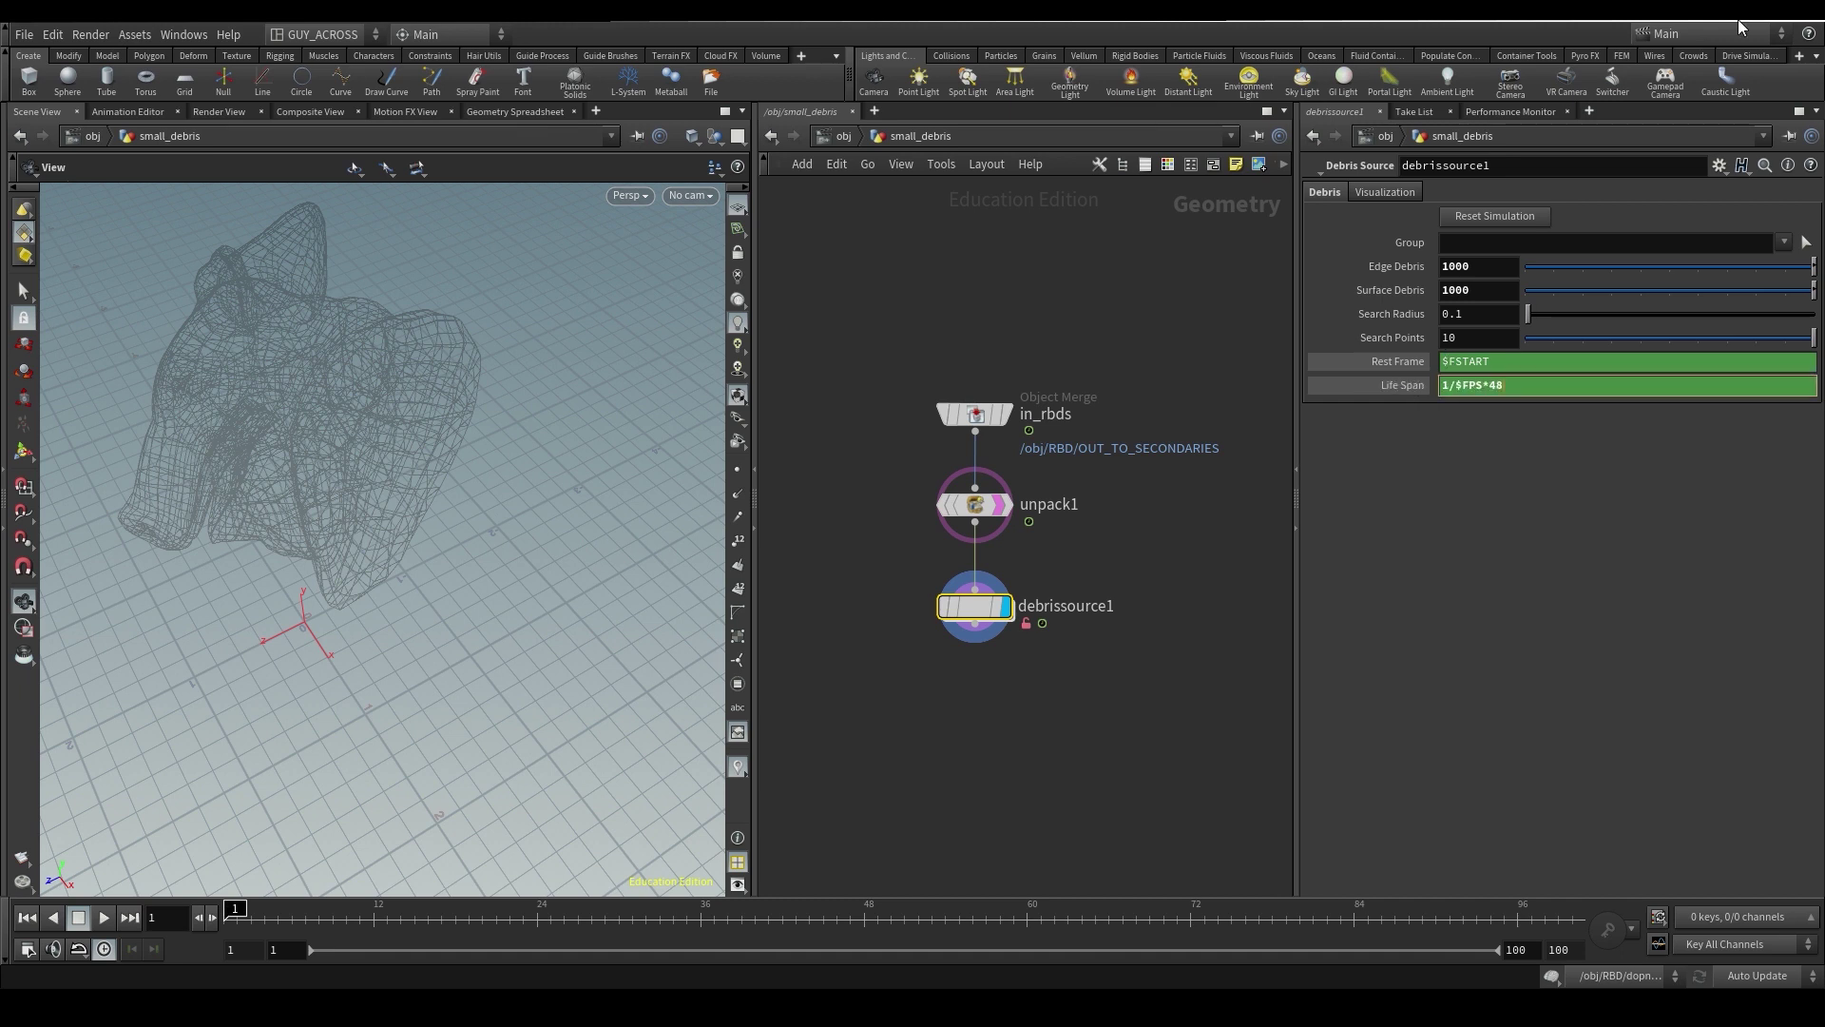
{"action": "key", "text": "Return"}
{"action": "left_click", "coordinate": [1416, 387]}
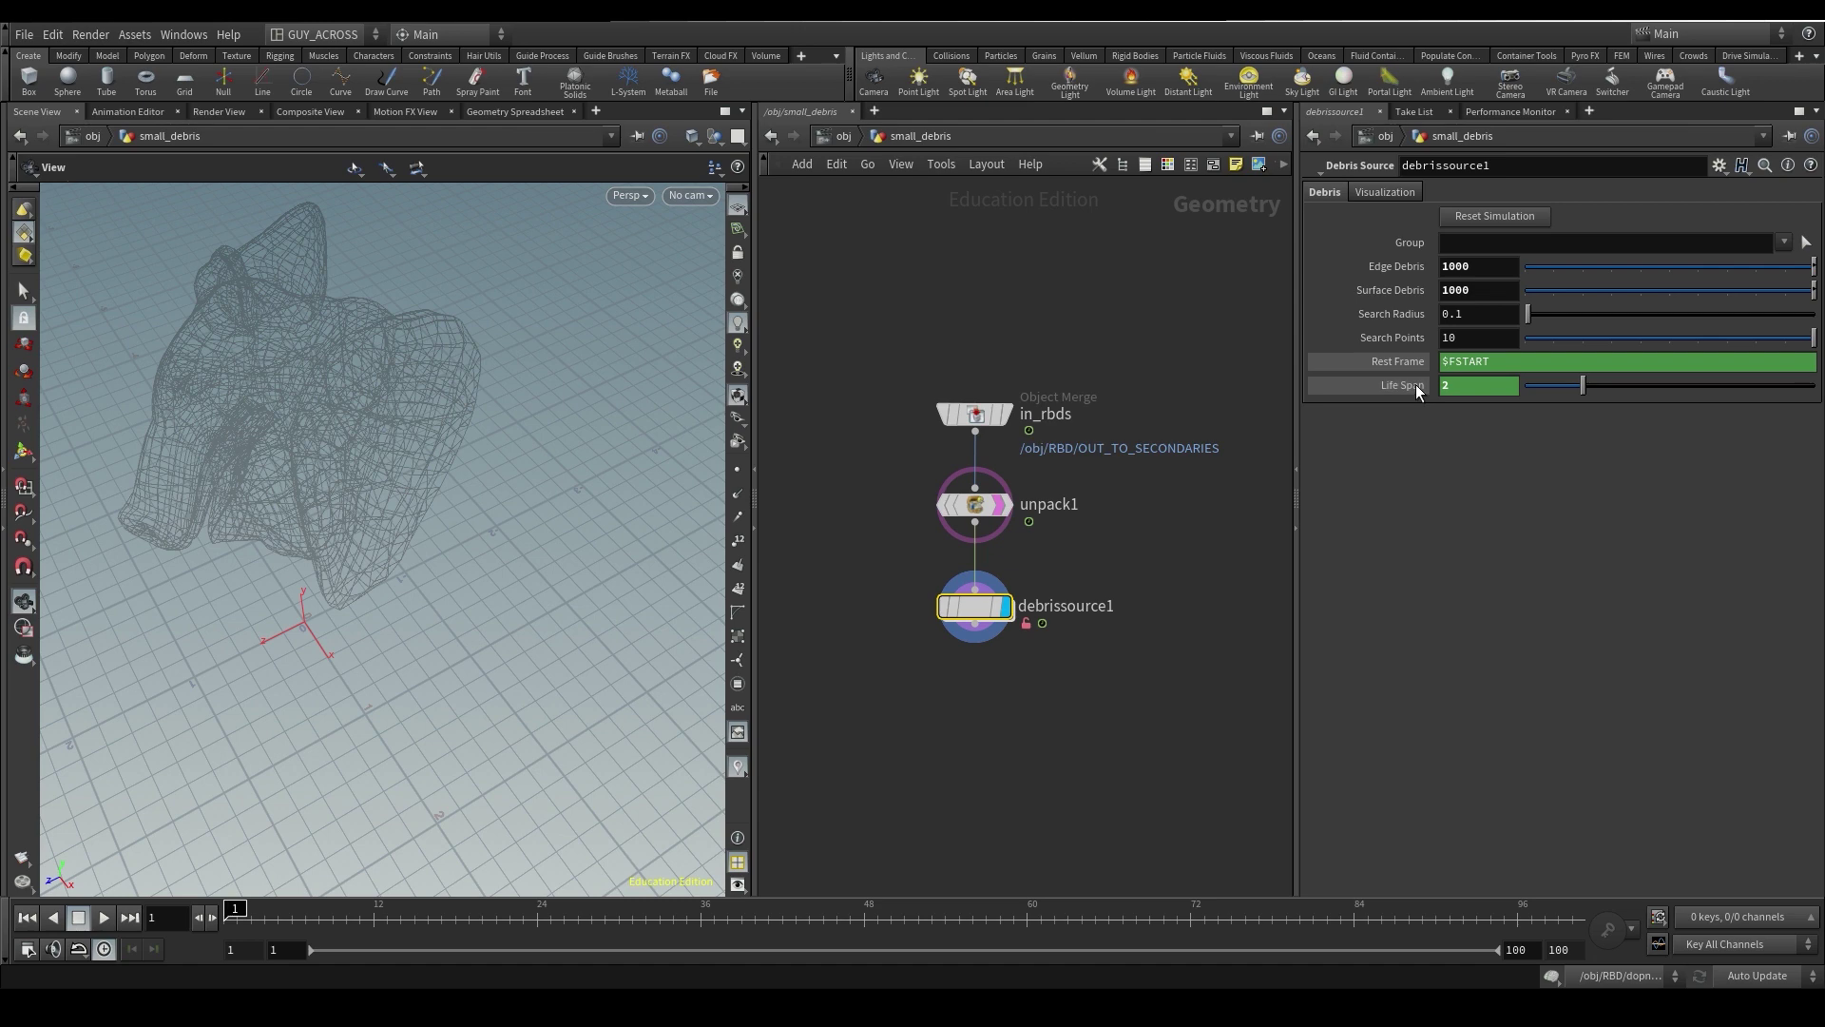
{"action": "left_click", "coordinate": [1416, 387]}
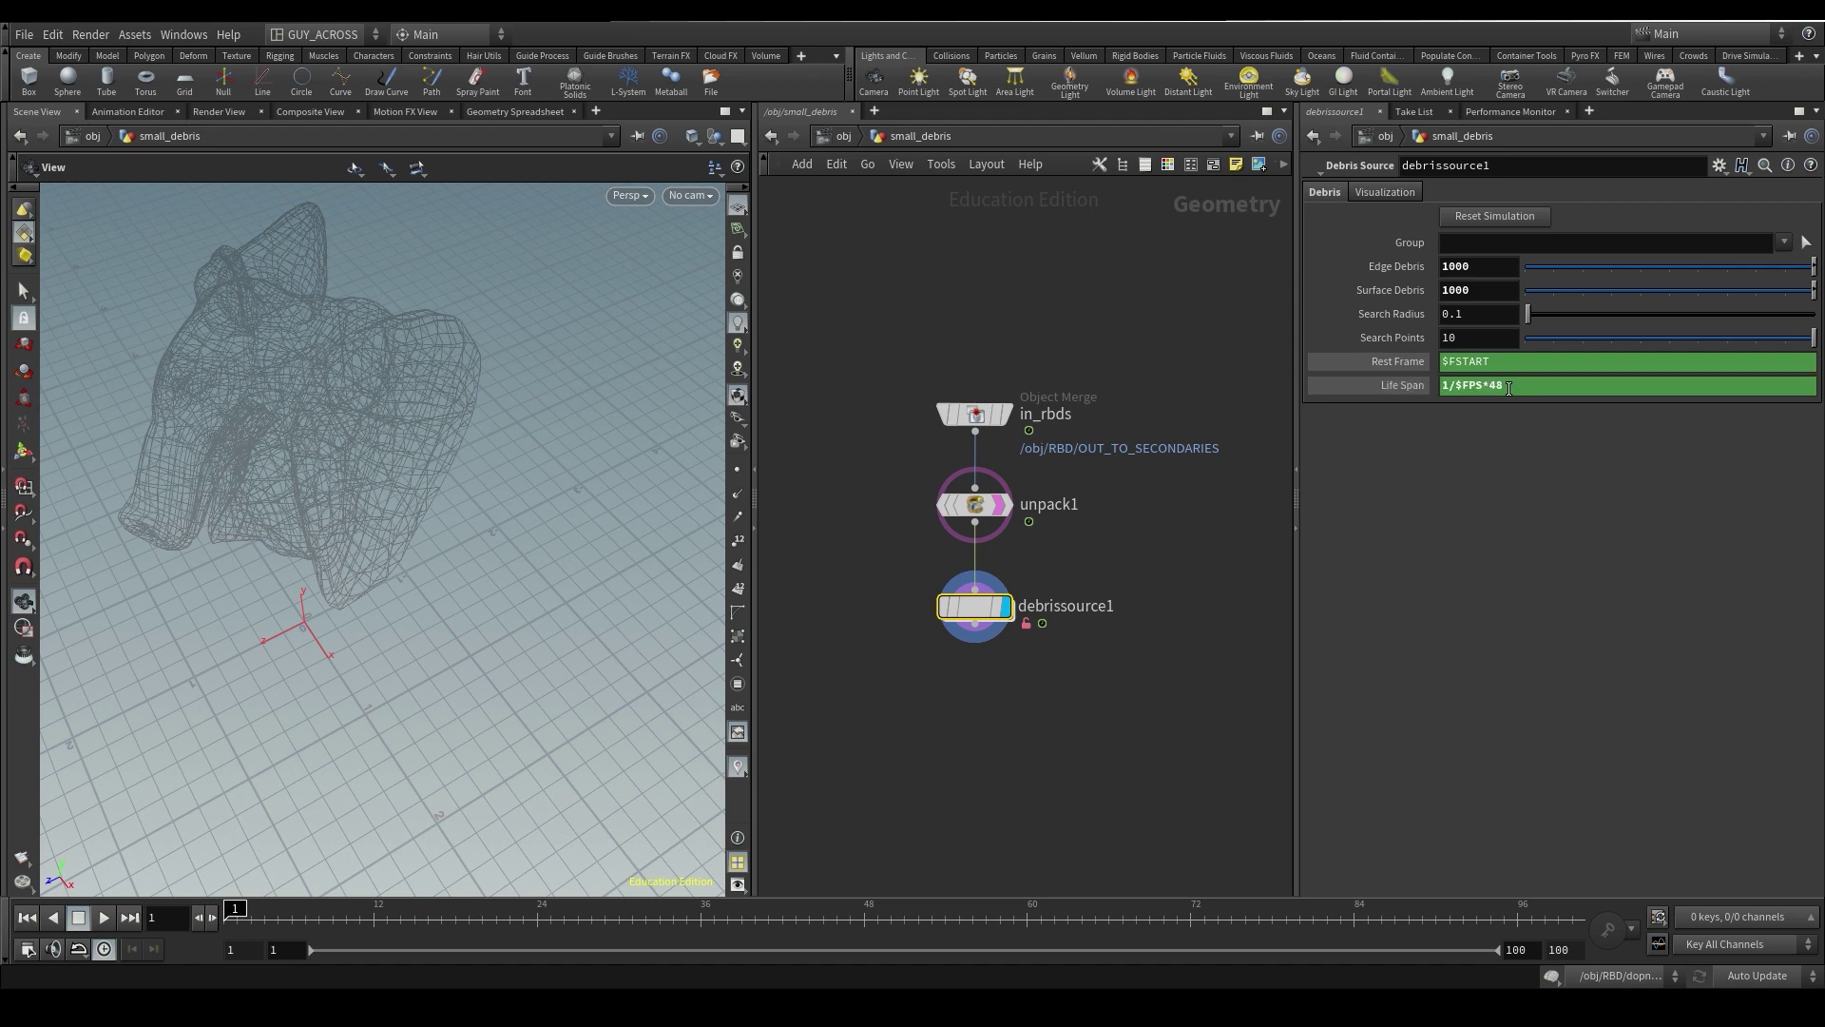
{"action": "double_click", "coordinate": [1494, 385]}
{"action": "type", "text": "24"}
{"action": "key", "text": "Return"}
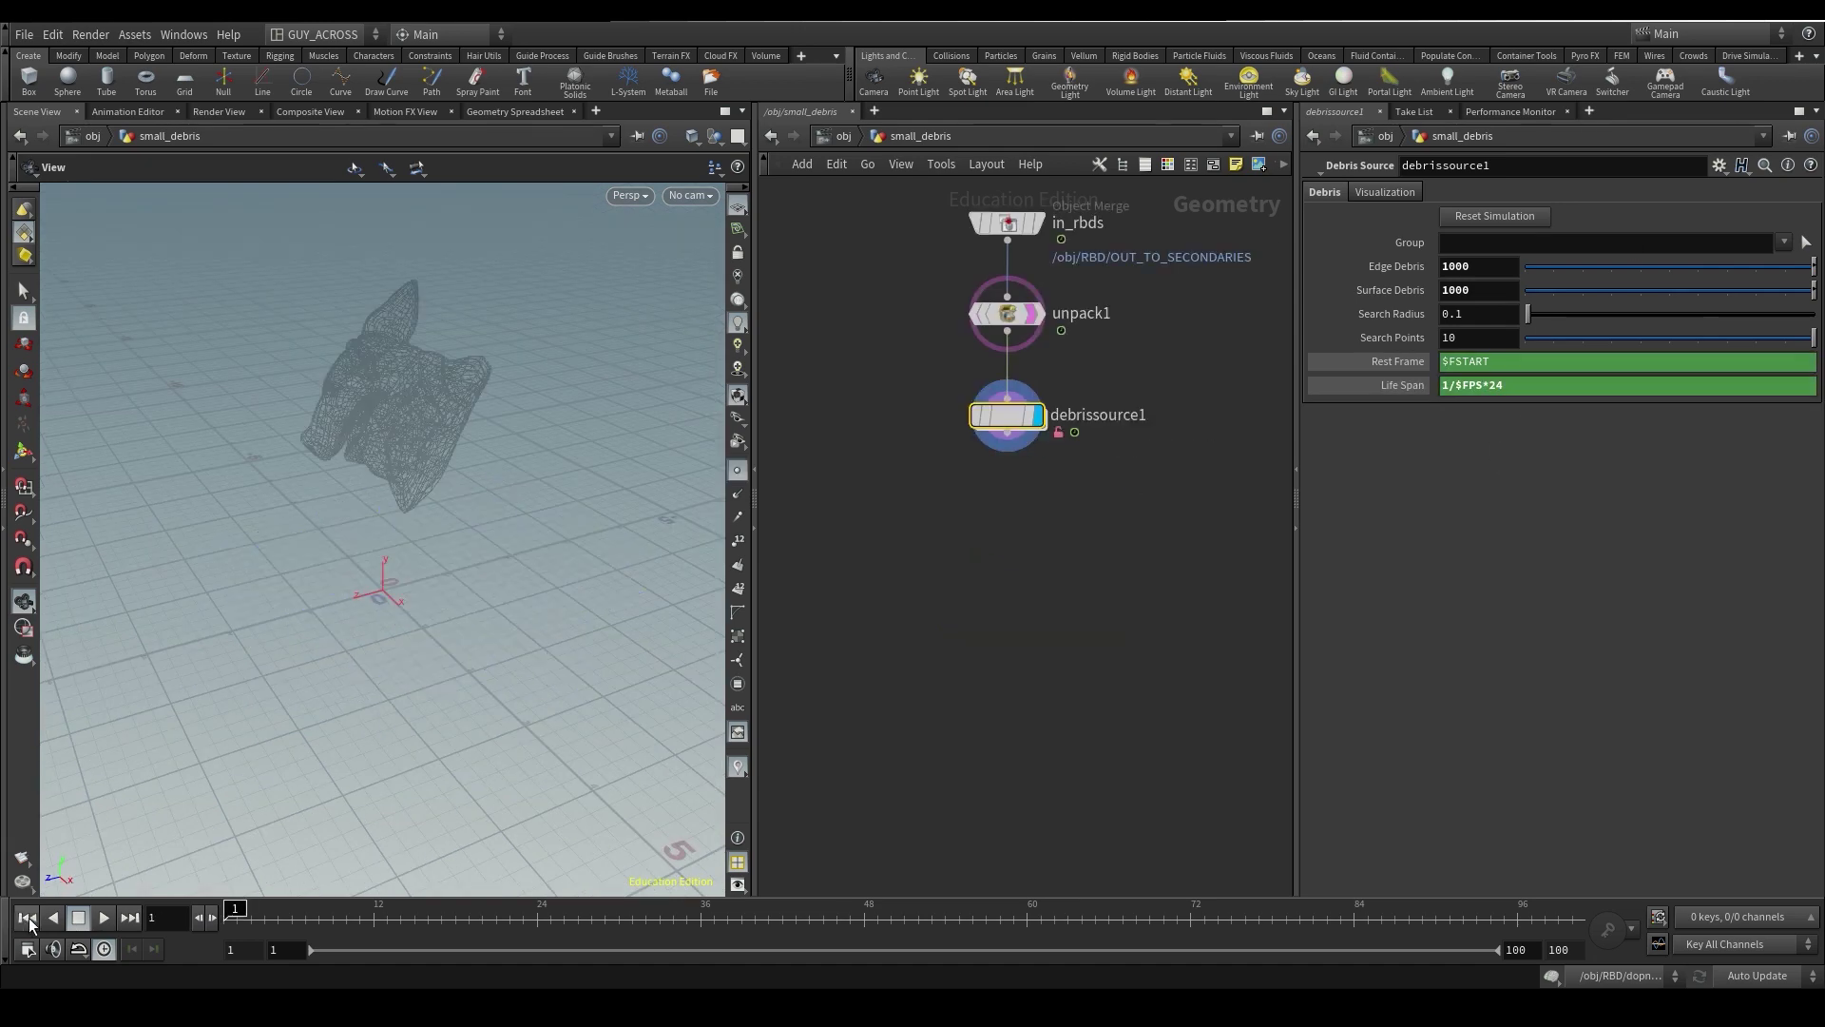
{"action": "left_click", "coordinate": [104, 917]}
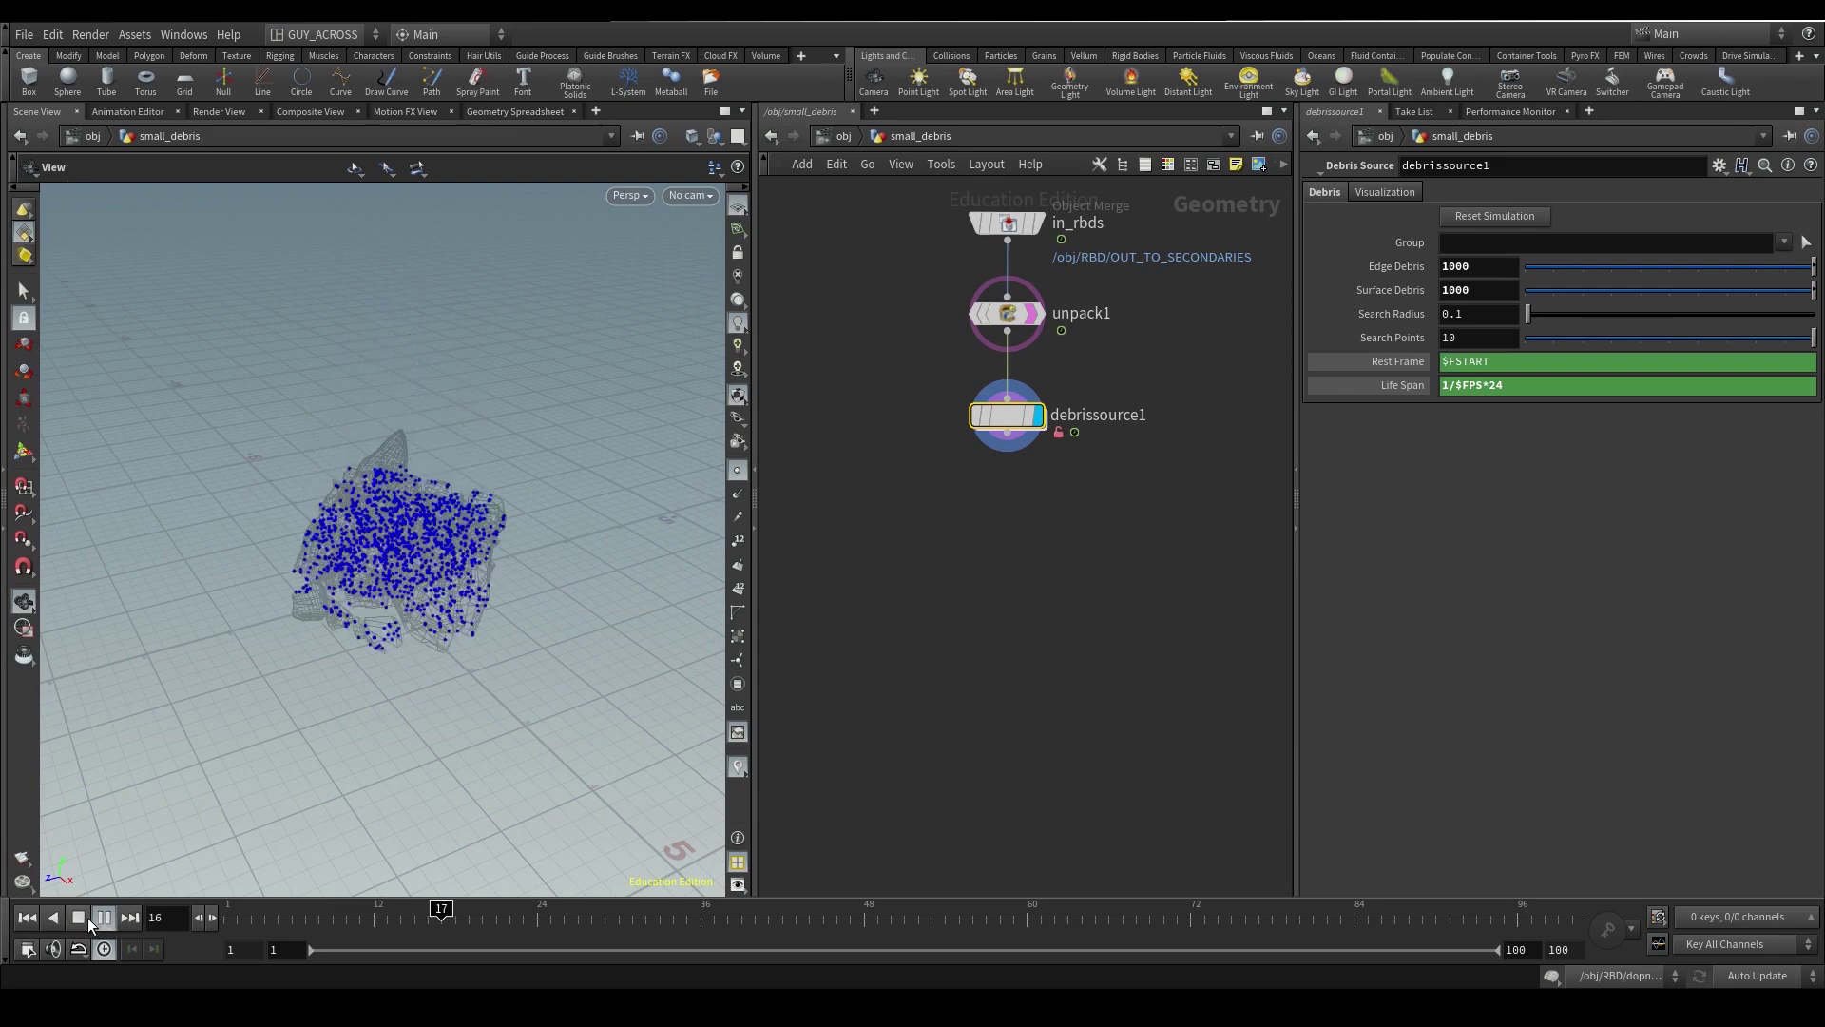
{"action": "left_click", "coordinate": [87, 917]}
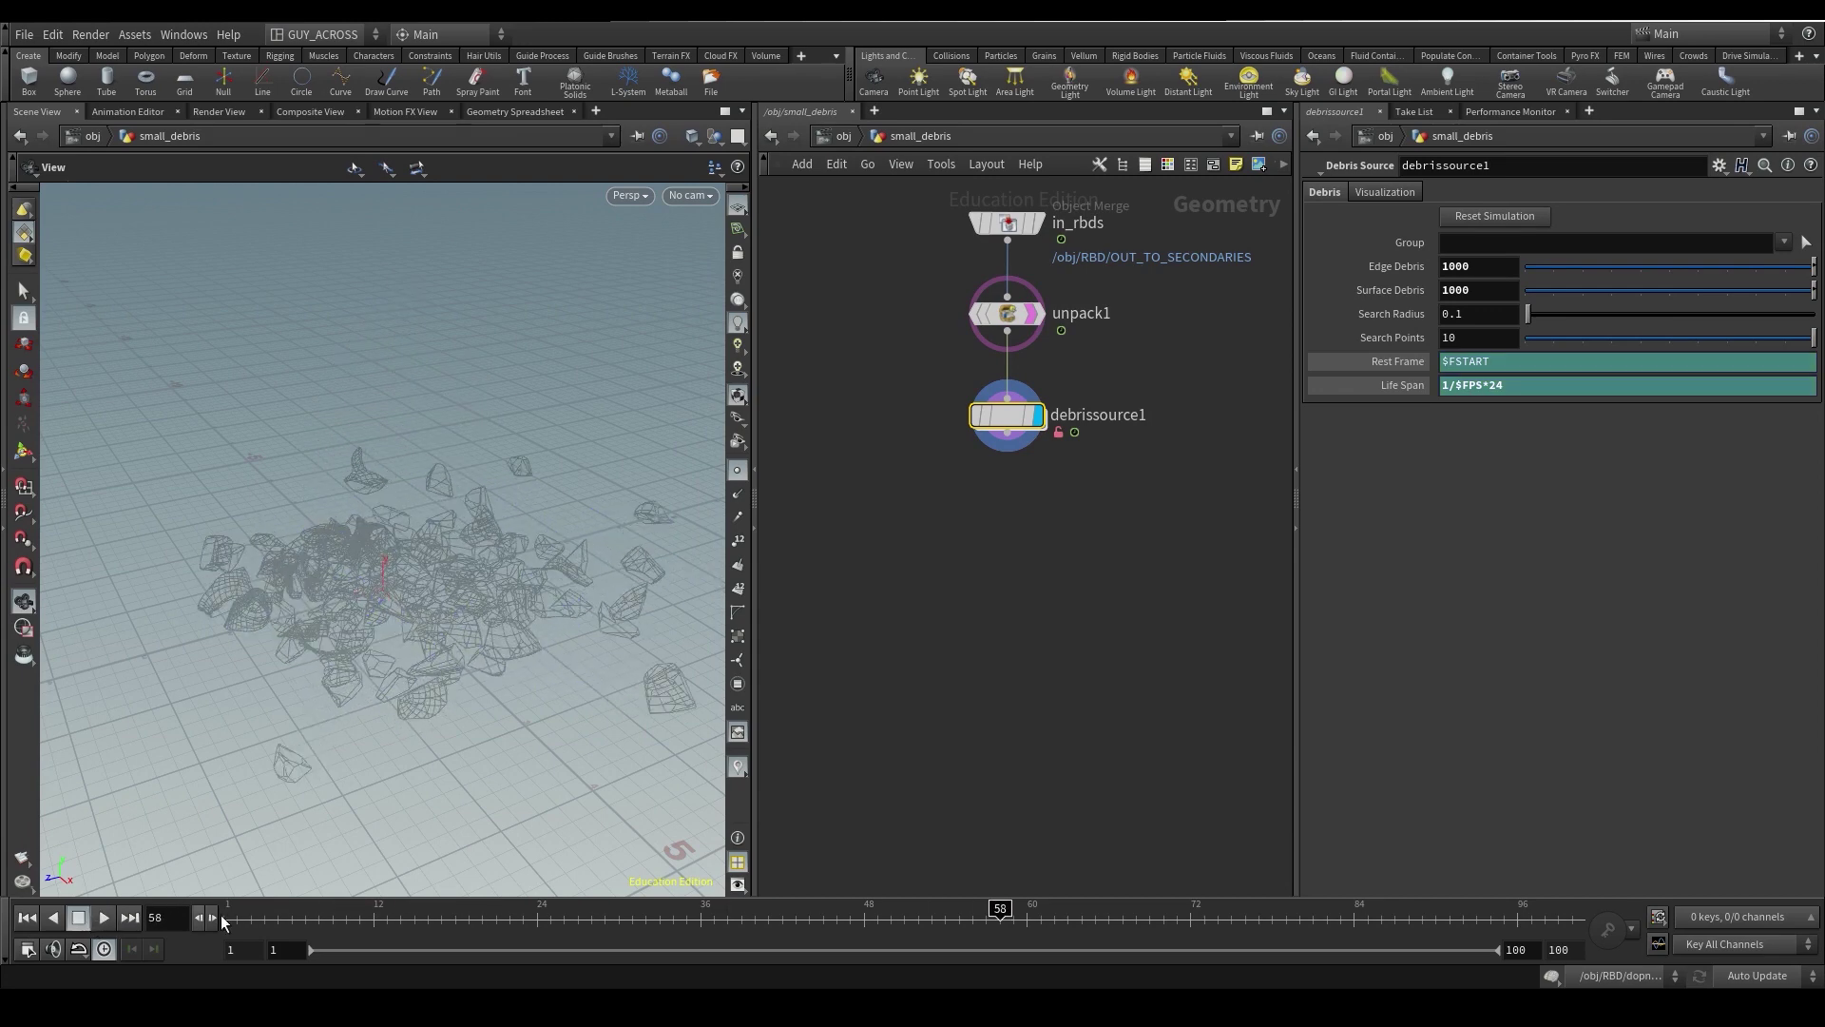
{"action": "left_click", "coordinate": [222, 918]}
{"action": "double_click", "coordinate": [1008, 415]}
{"action": "left_click", "coordinate": [899, 469]}
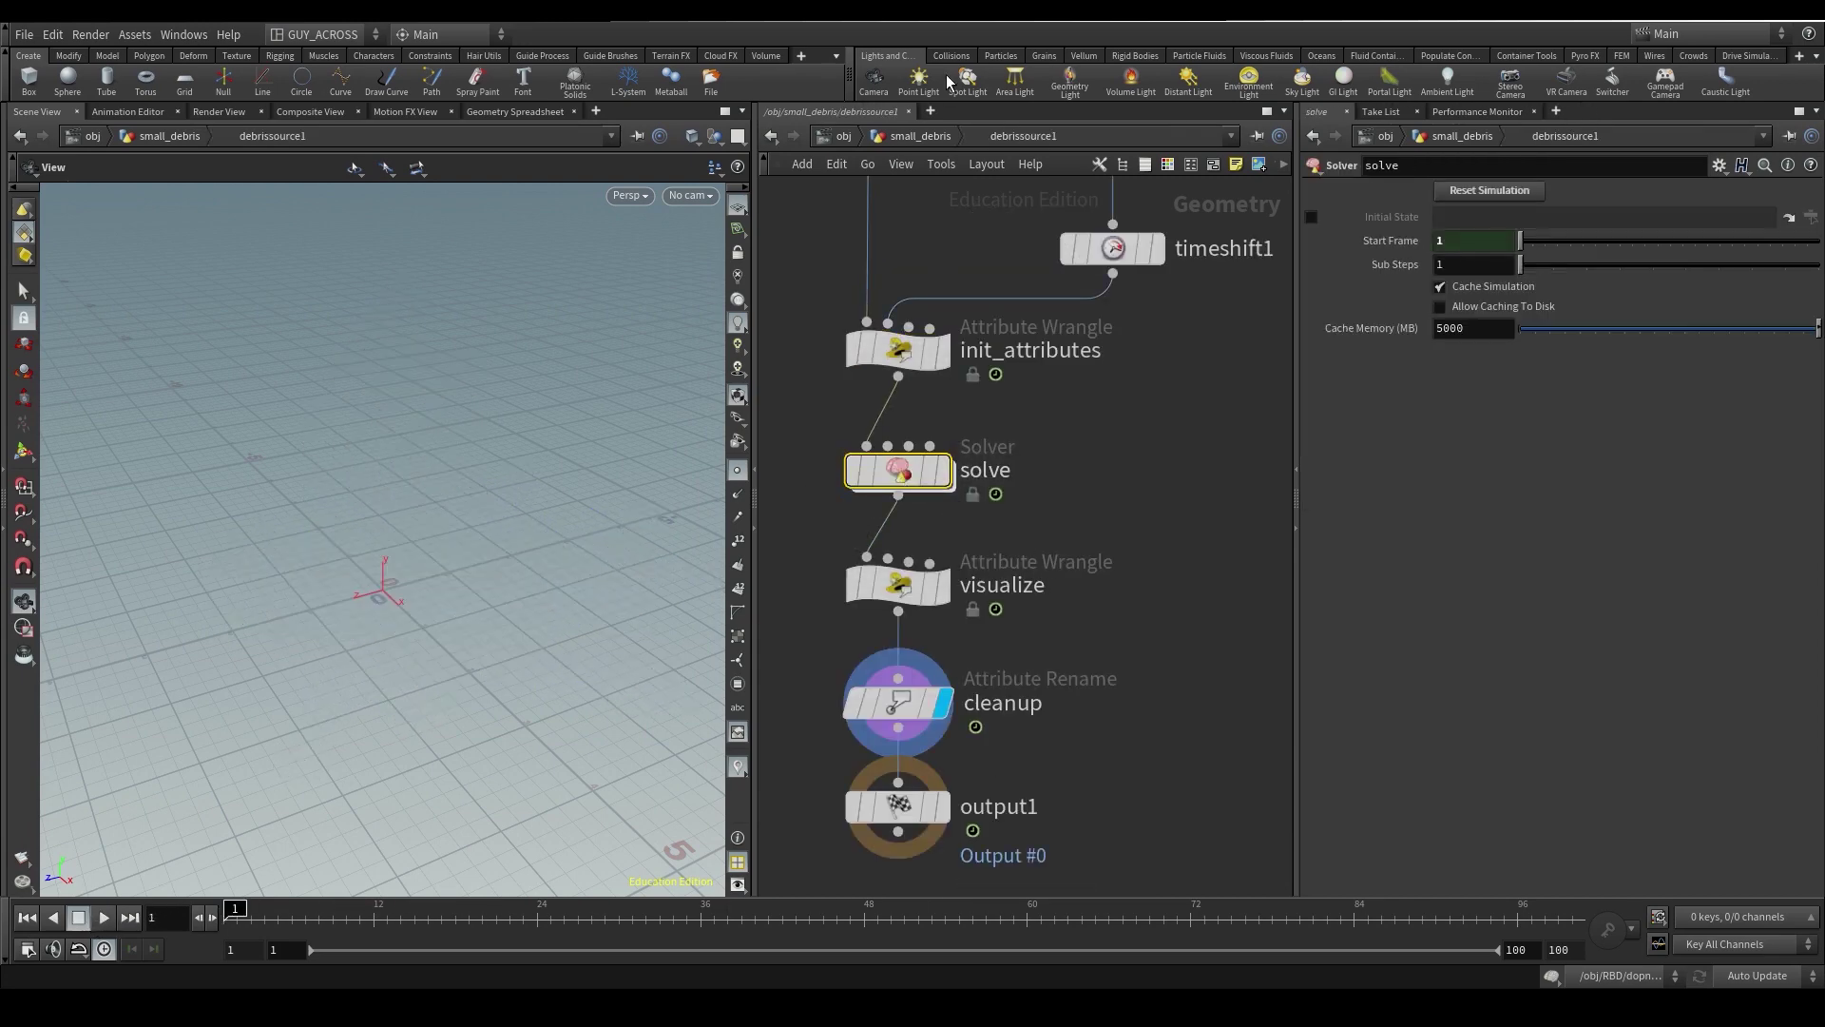
{"action": "left_click", "coordinate": [914, 136]}
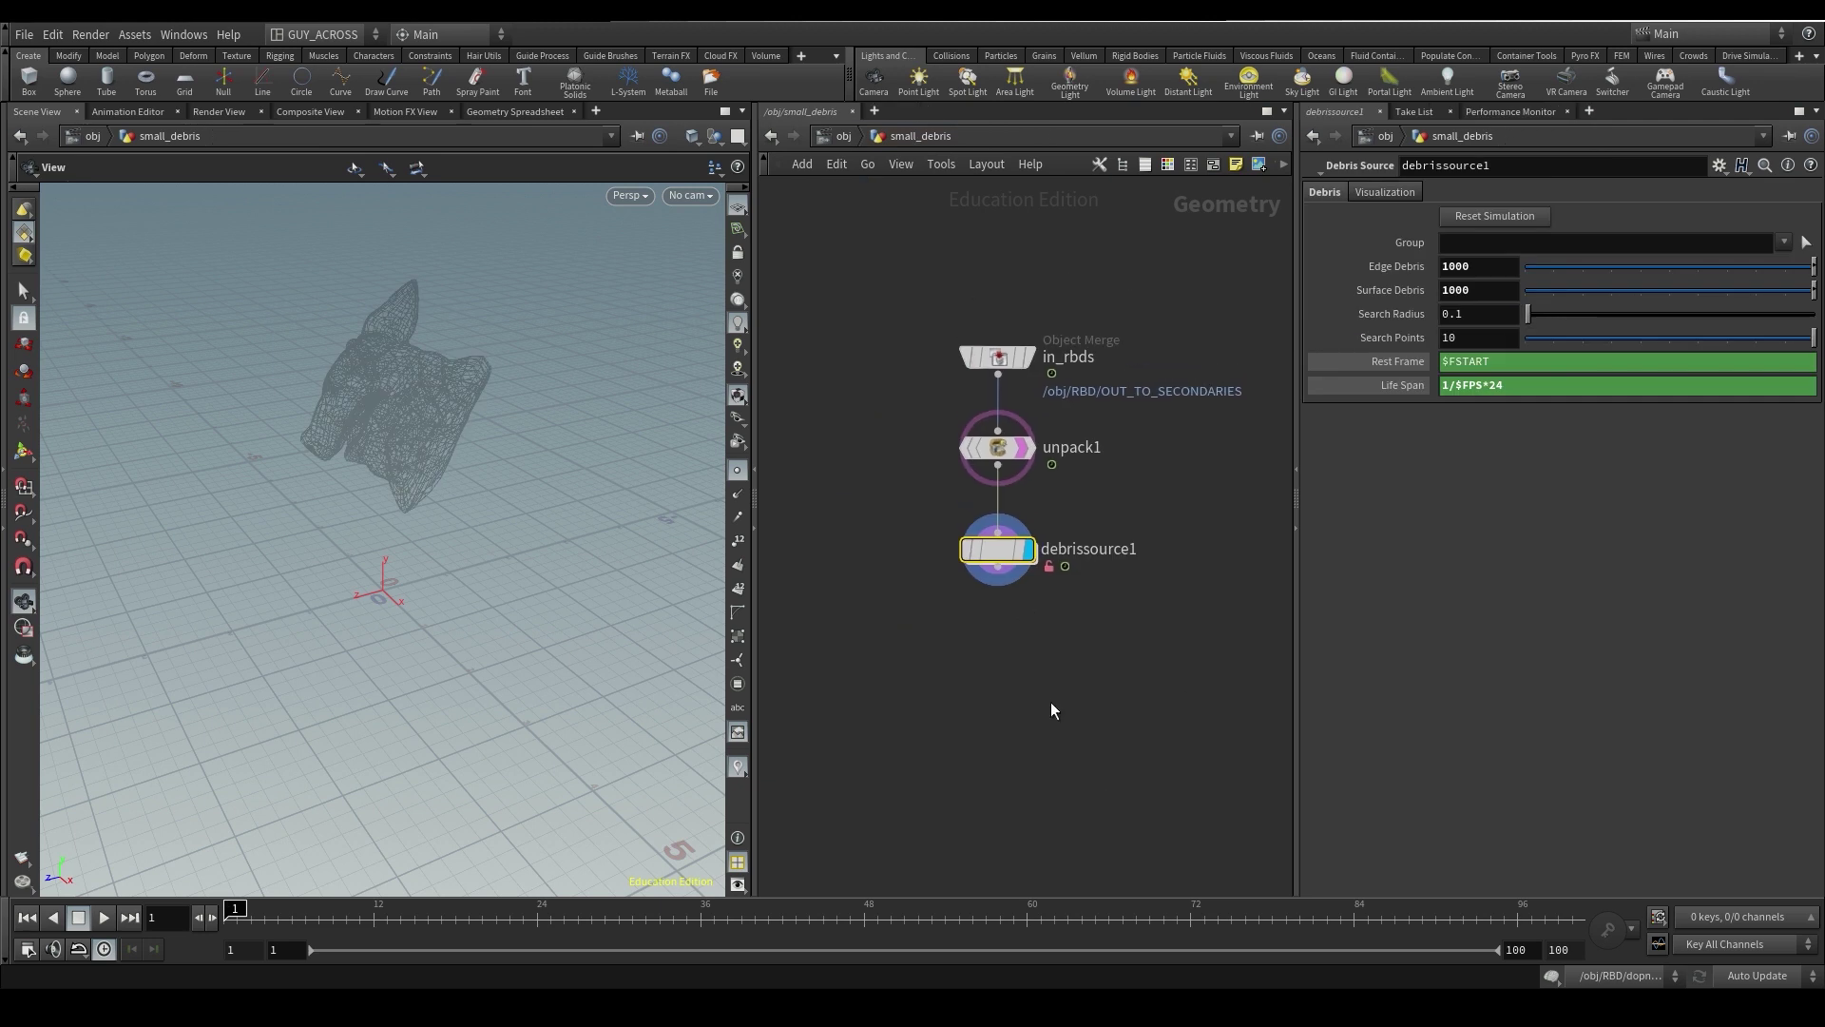
{"action": "left_click", "coordinate": [1029, 692]}
{"action": "key", "text": "ctrl+s"}
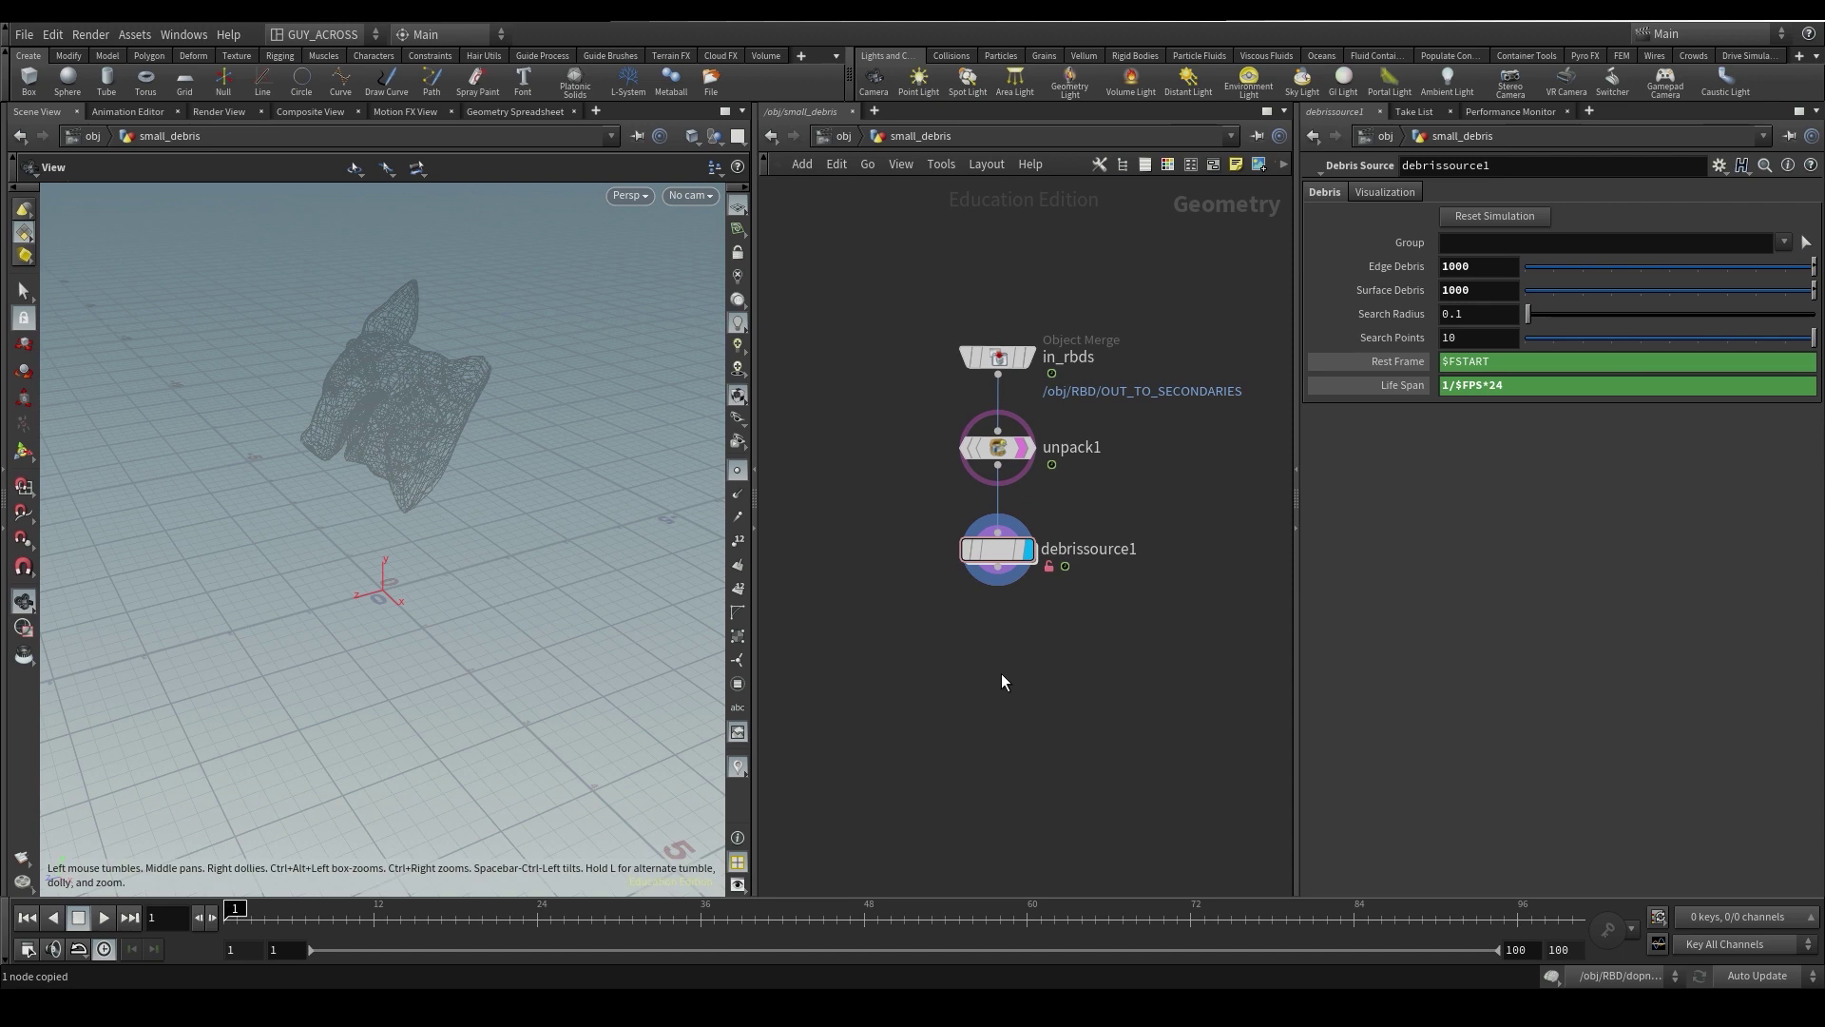
- Paste a File Cache node below debrissource1 and wire debrissource1 into it
{"action": "key", "text": "ctrl+v"}
{"action": "left_click", "coordinate": [997, 569]}
{"action": "left_click", "coordinate": [1057, 680]}
- Rename the cache smallDebriEmission and set its Geometry File to $JOB/geo/$OS/$OS.$F4.bgeo.sc
{"action": "double_click", "coordinate": [1057, 681]}
{"action": "type", "text": "smal"}
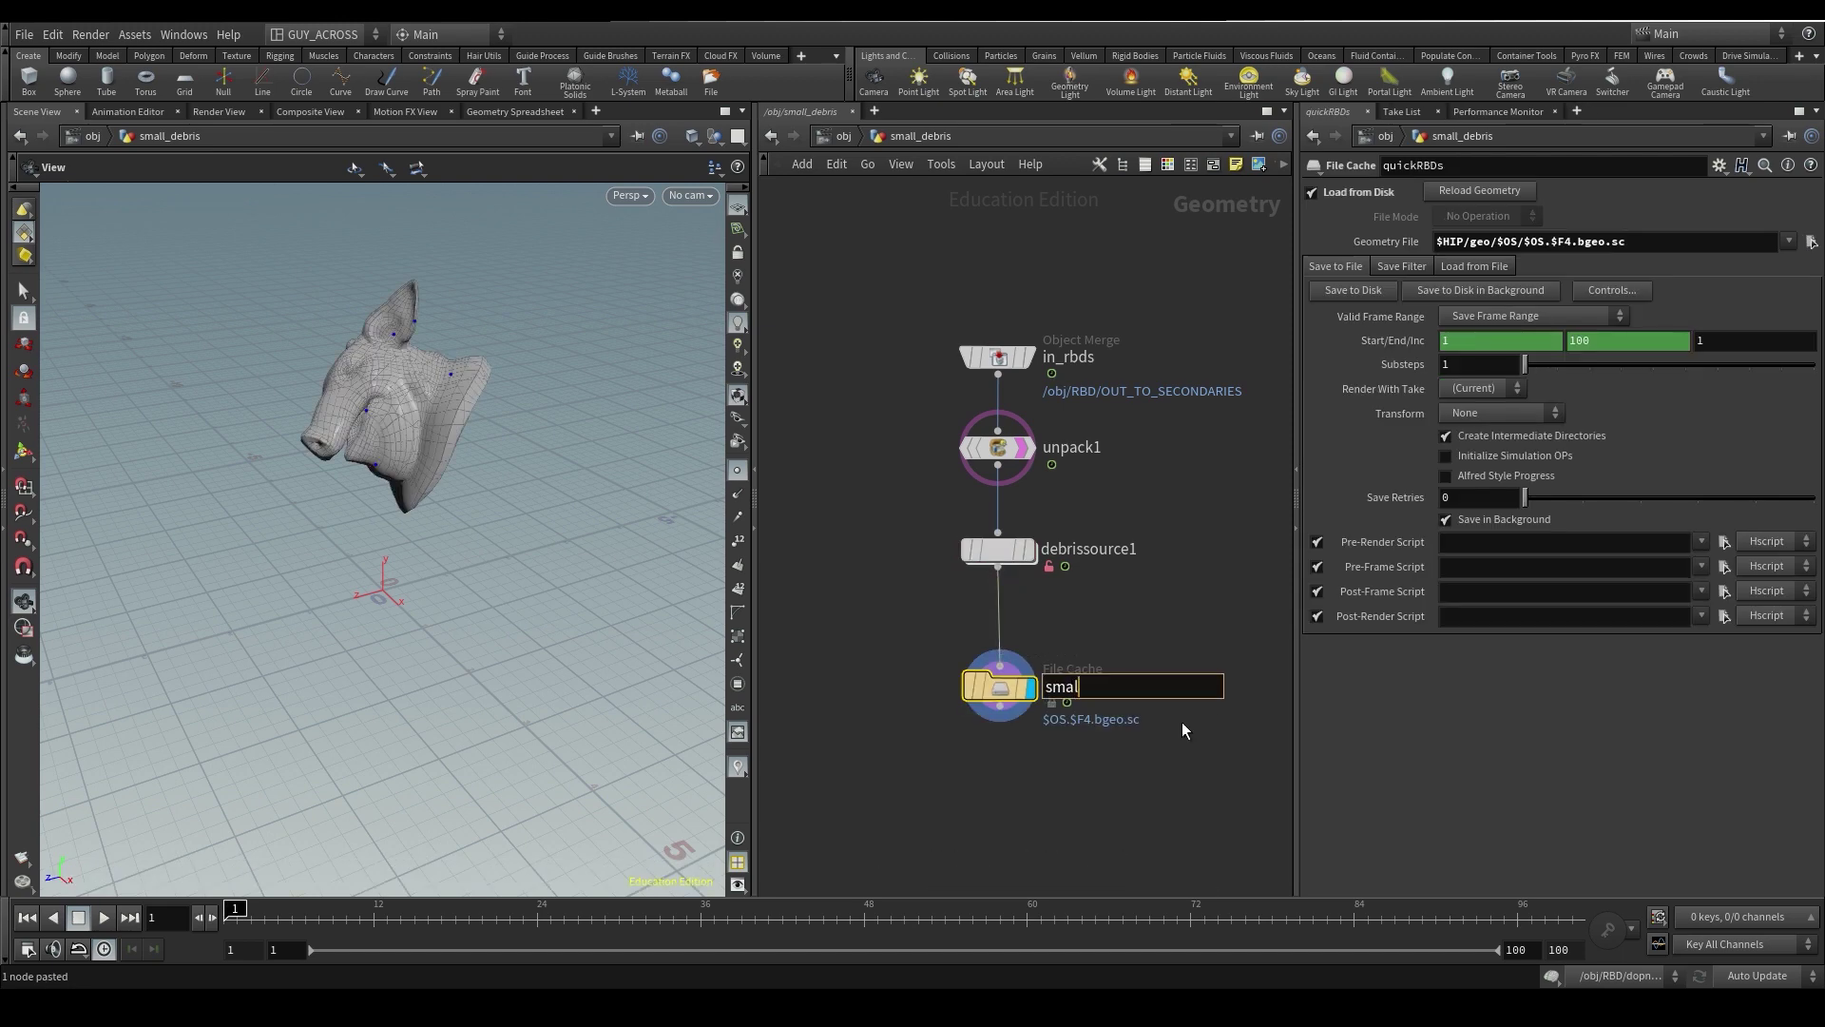
{"action": "type", "text": "lDebriEmission"}
{"action": "key", "text": "Return"}
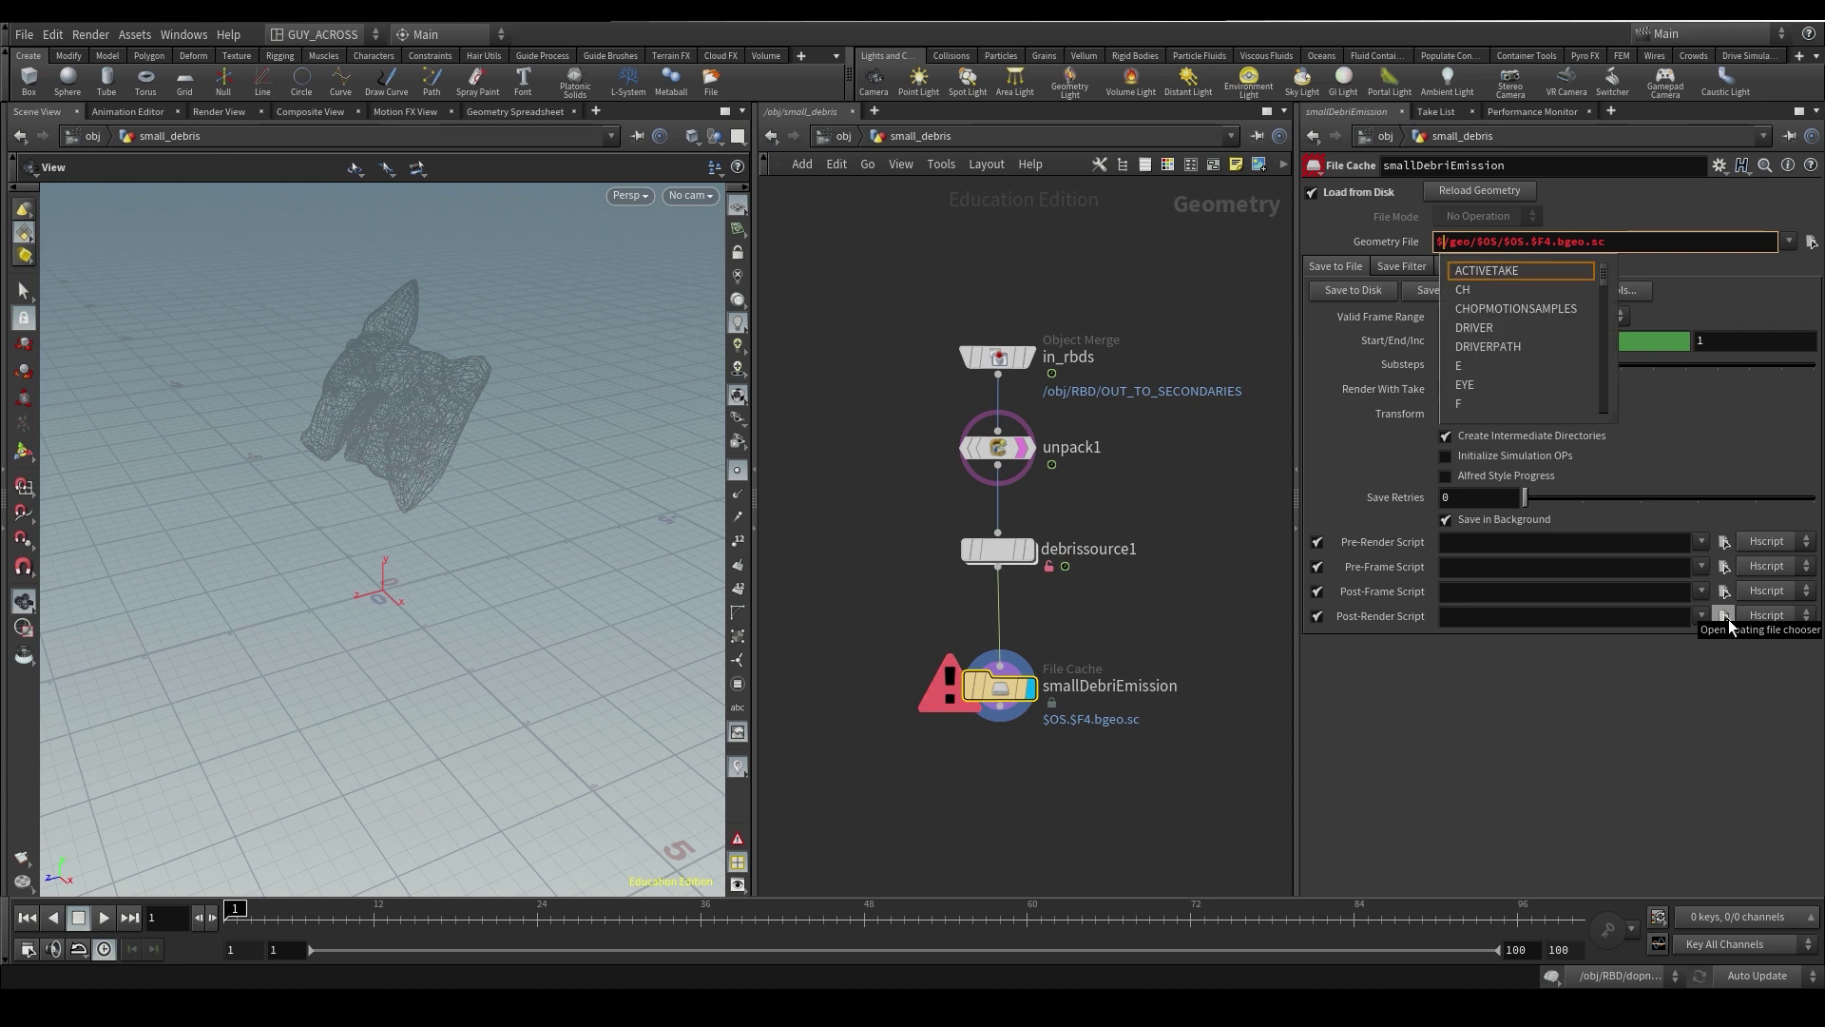
{"action": "type", "text": "JOB"}
{"action": "key", "text": "Return"}
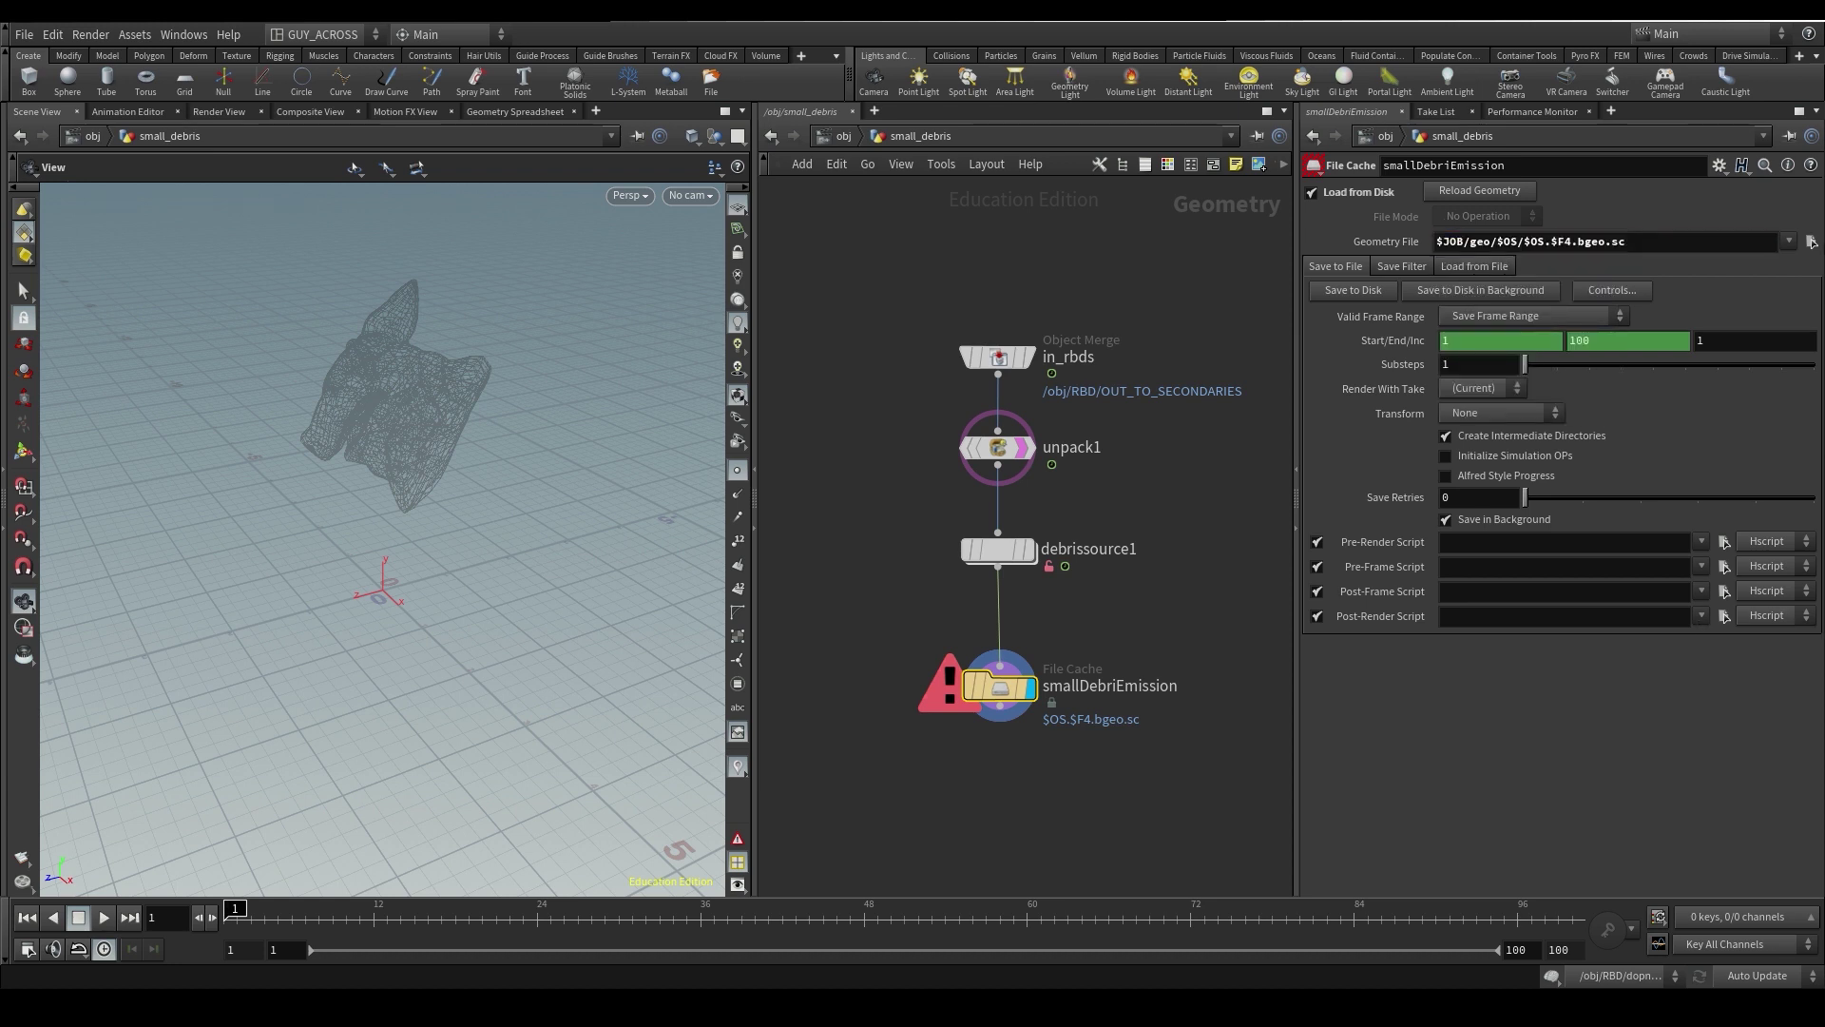
{"action": "left_click", "coordinate": [24, 34]}
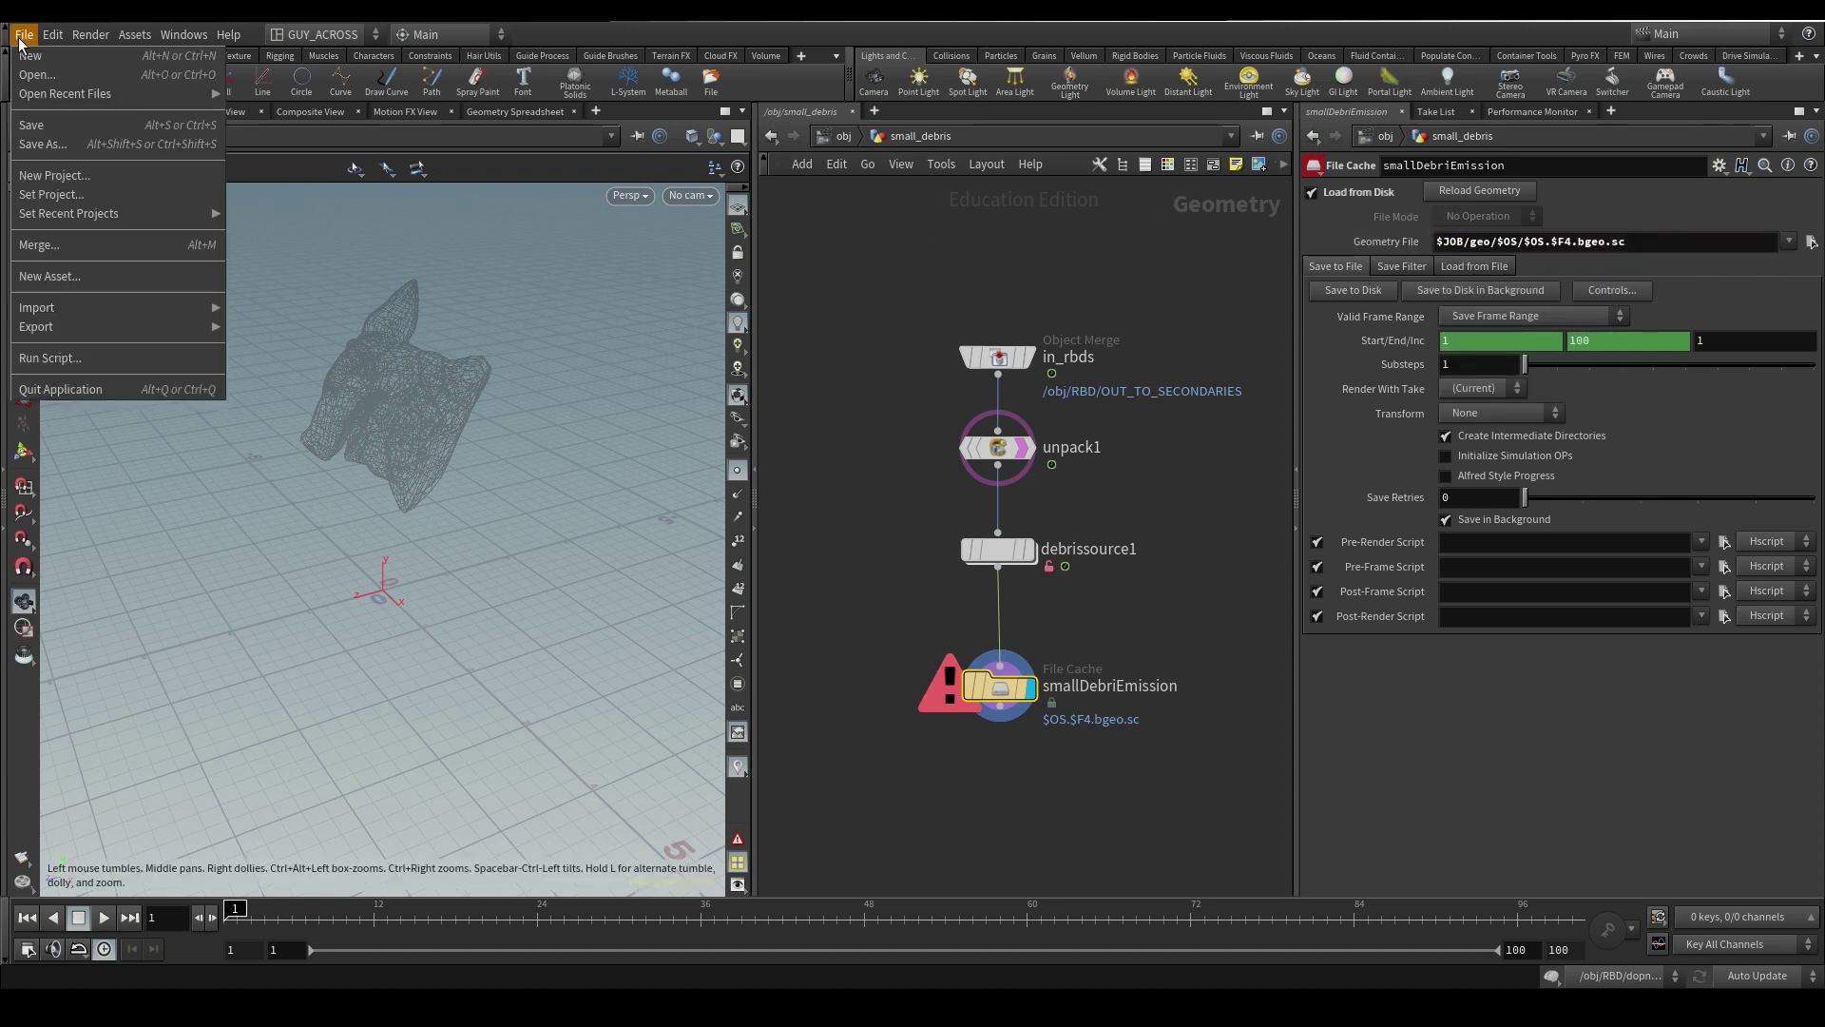
- Save the scene, write the smallDebriEmission cache to disk, and scrub through the cached frames
{"action": "left_click", "coordinate": [63, 112]}
{"action": "left_click", "coordinate": [1354, 290]}
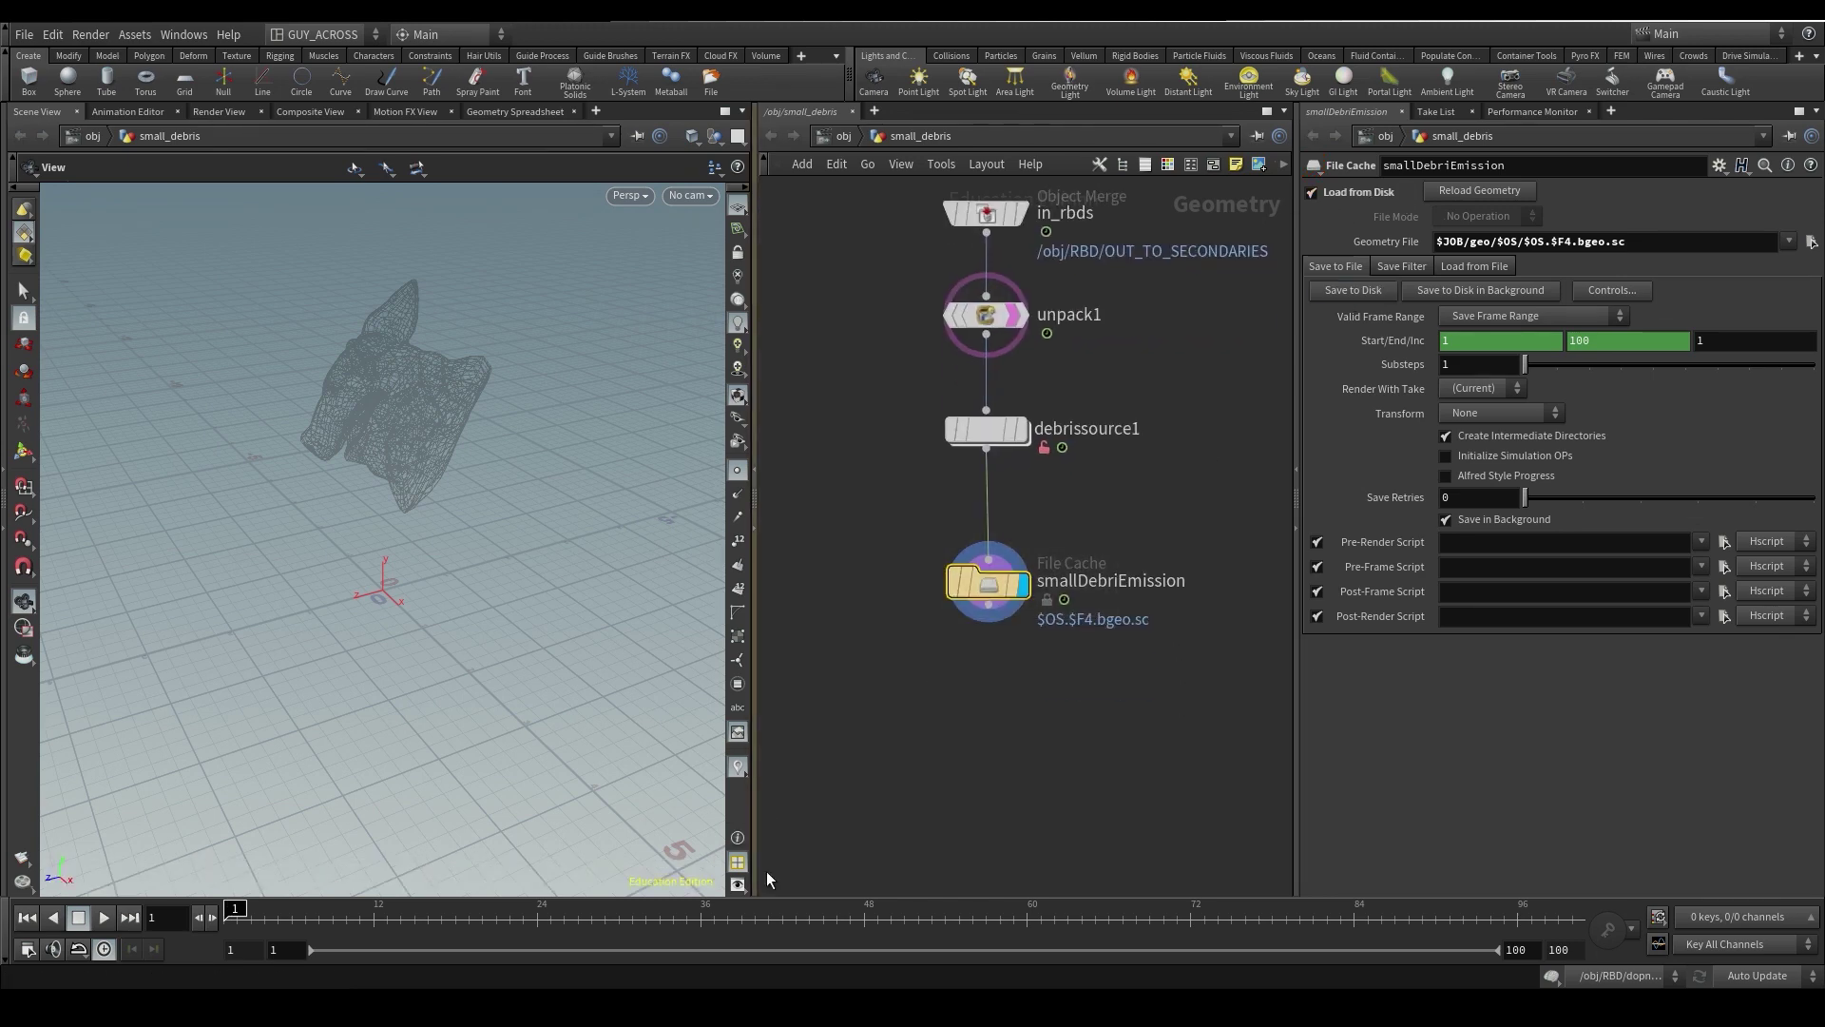
{"action": "left_click_drag", "start_coordinate": [292, 920], "coordinate": [496, 920]}
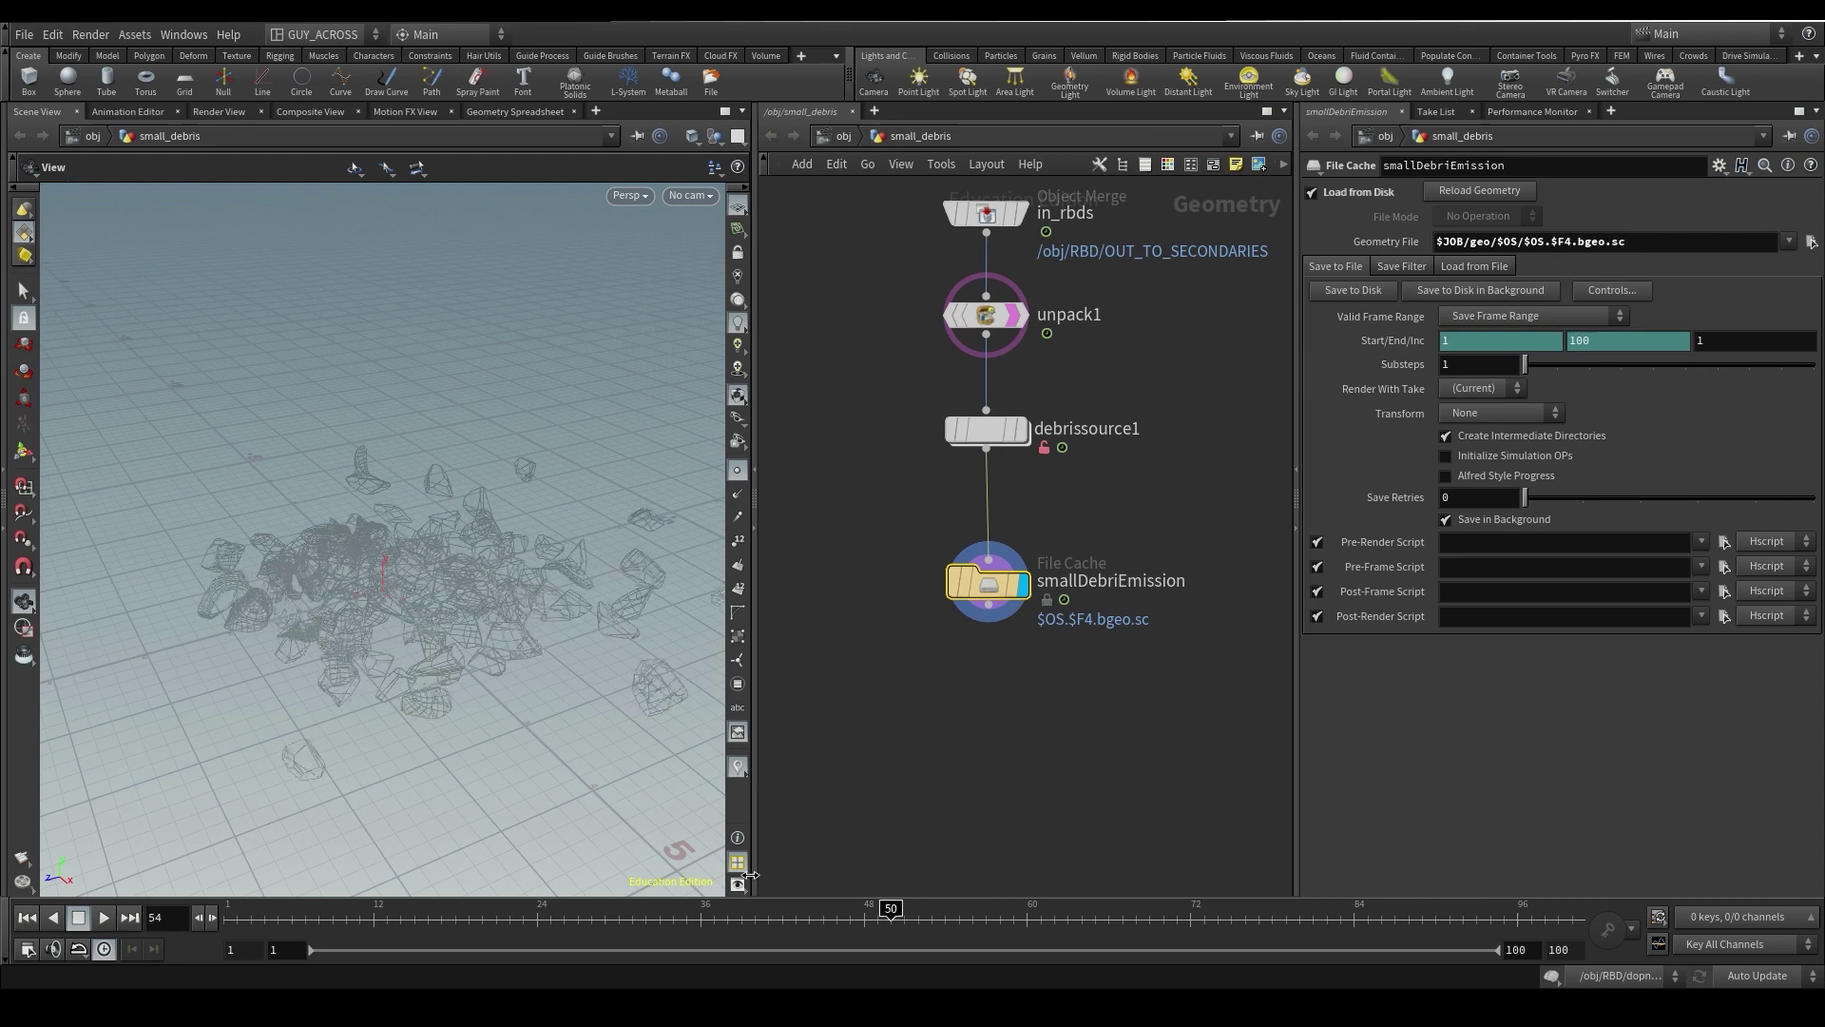